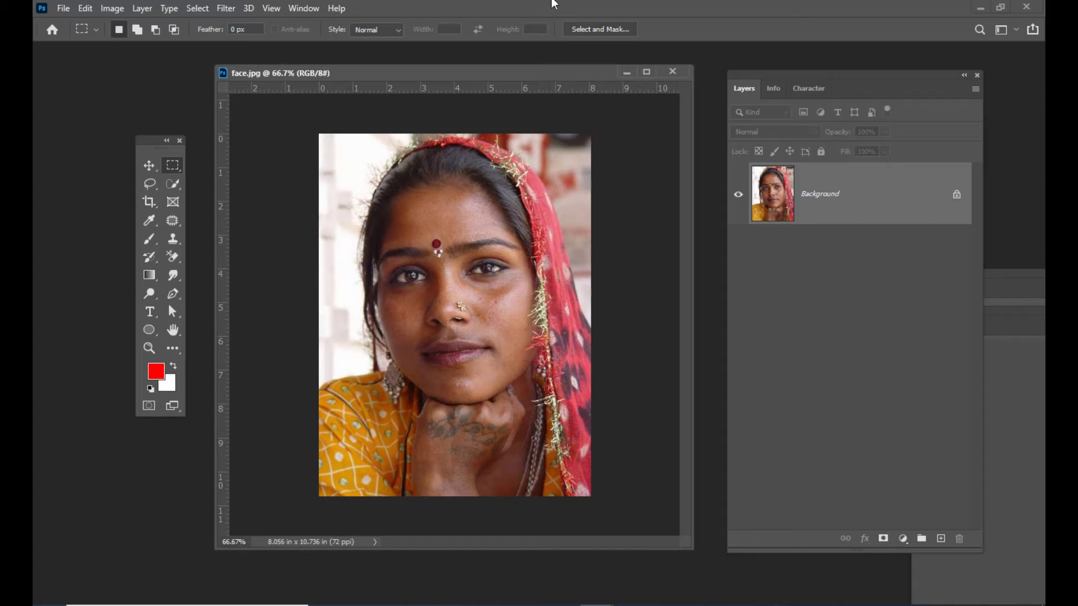
Unlock the Background layer of face.jpg to make it an editable layer
drag(501, 70, 489, 74)
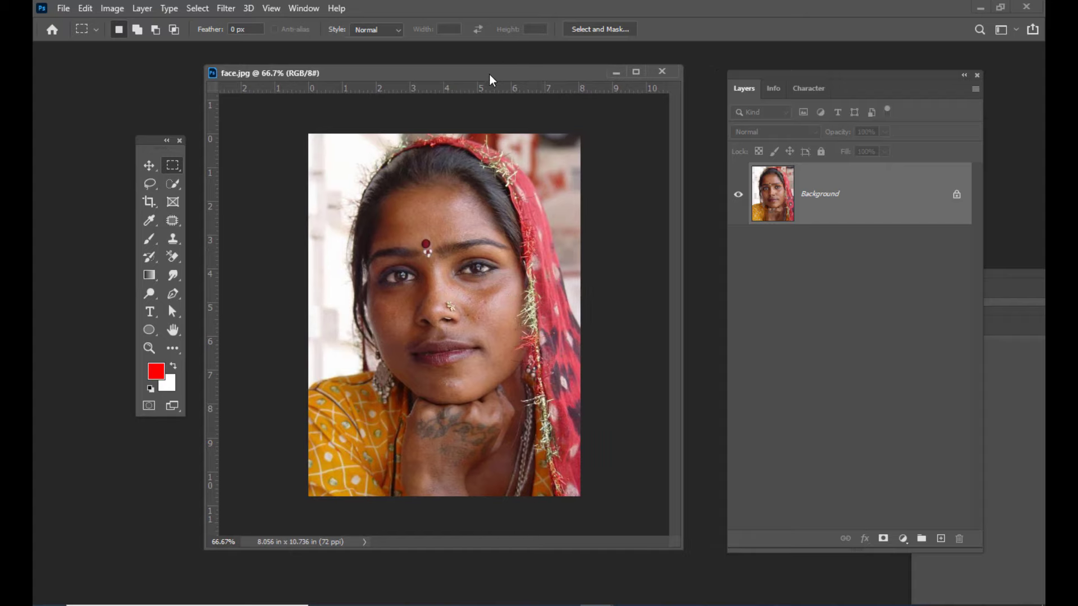
drag(742, 73, 718, 80)
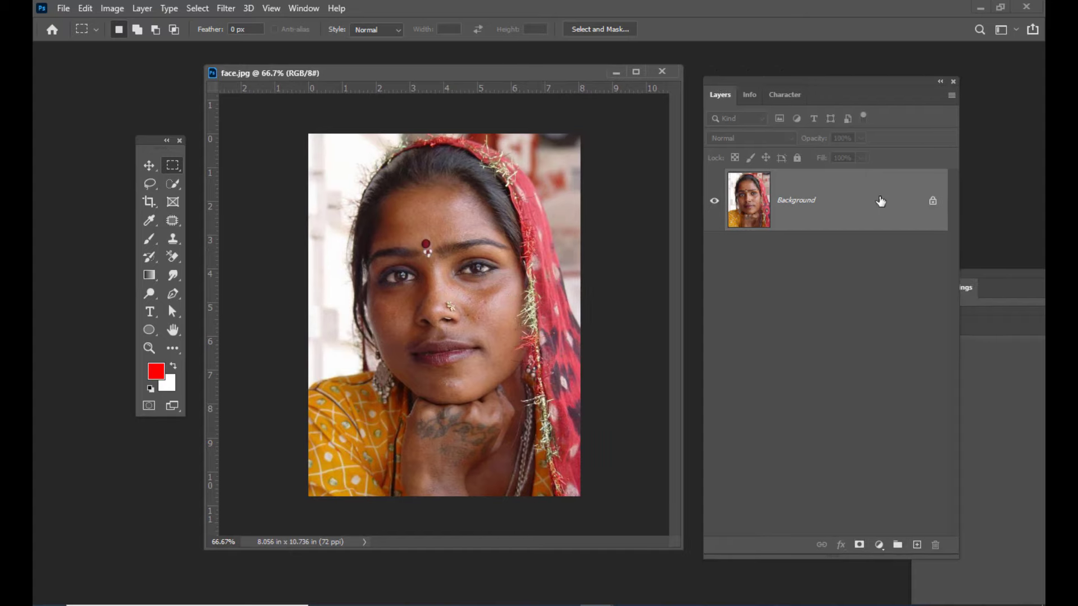
click(932, 202)
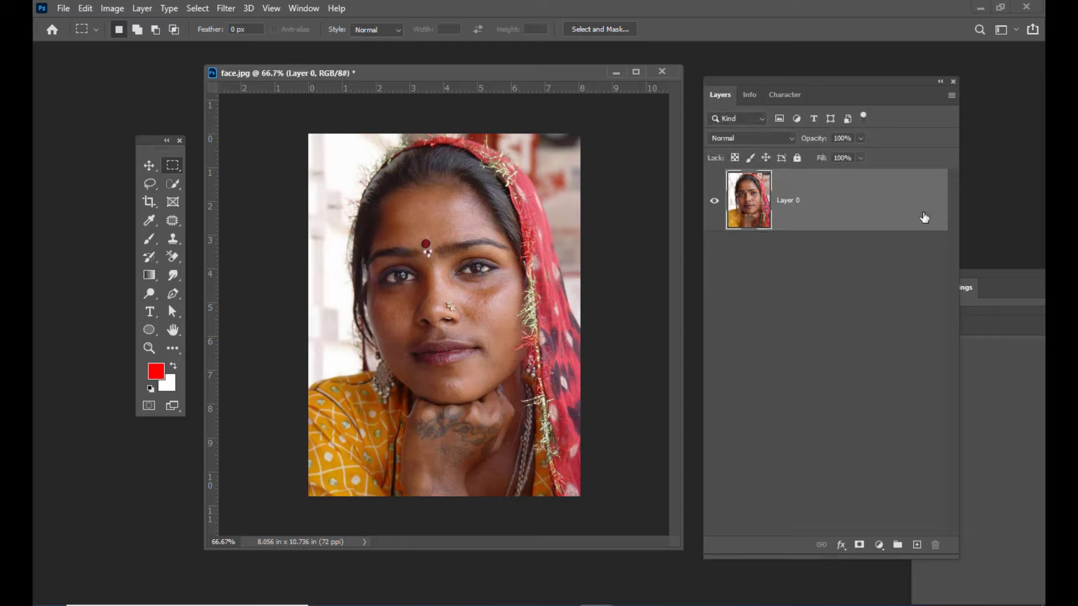
drag(760, 79, 774, 79)
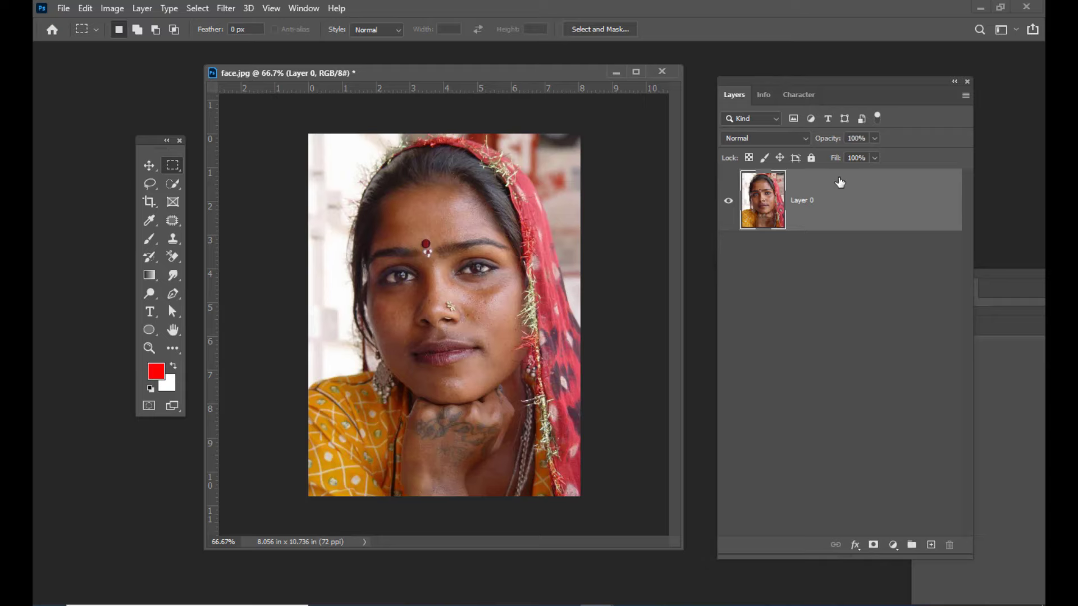
Duplicate the portrait layer and hide the original underneath
key(ctrl+j)
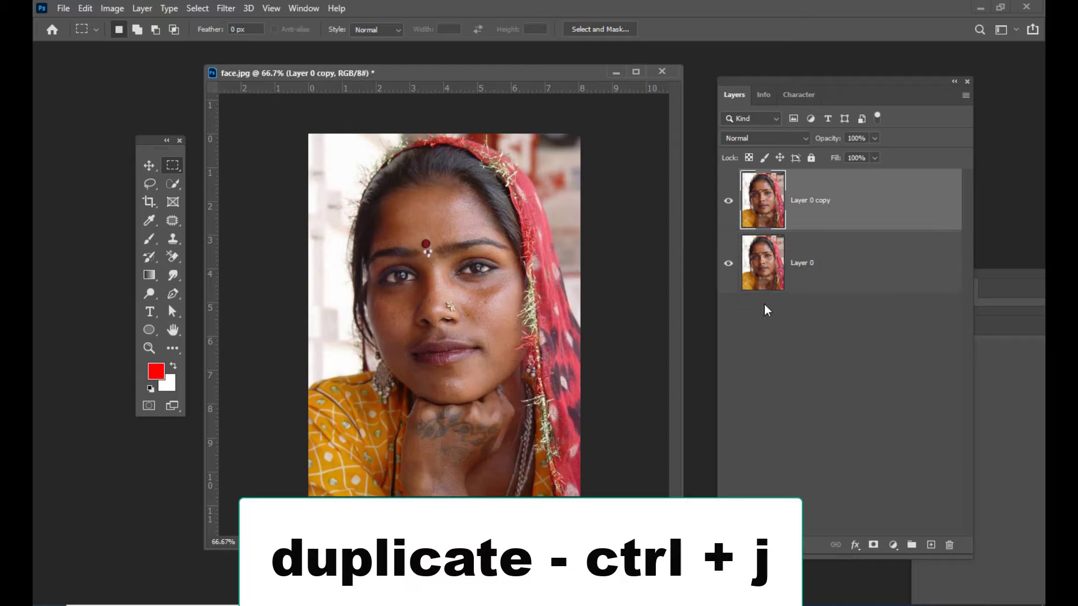
click(728, 263)
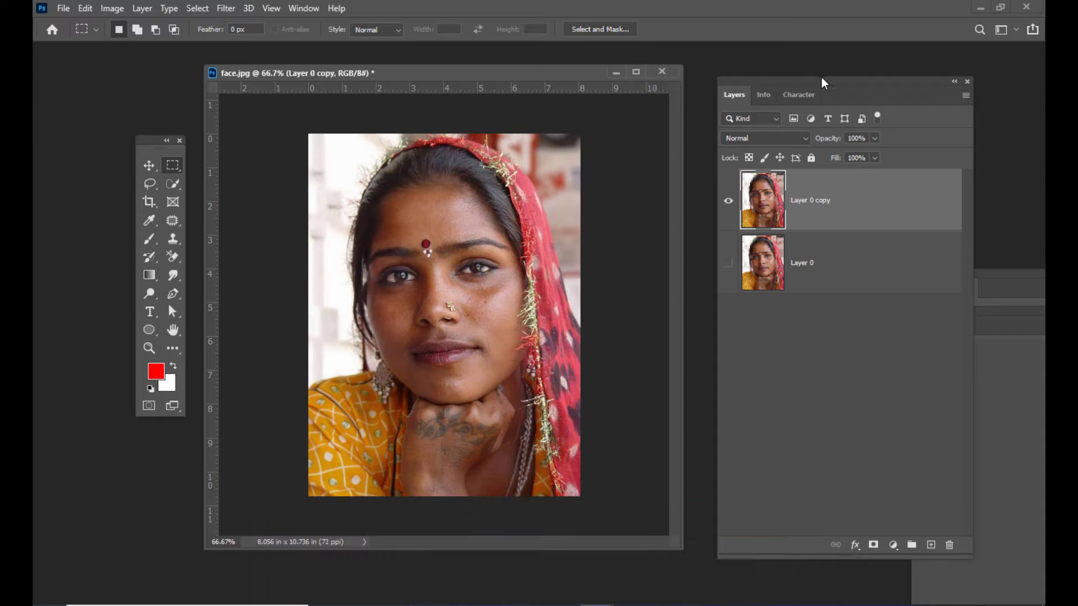
mouse_move(820, 76)
mouse_down()
mouse_move(777, 68)
mouse_move(797, 66)
mouse_move(799, 79)
mouse_up()
drag(349, 73, 361, 73)
drag(487, 96, 464, 93)
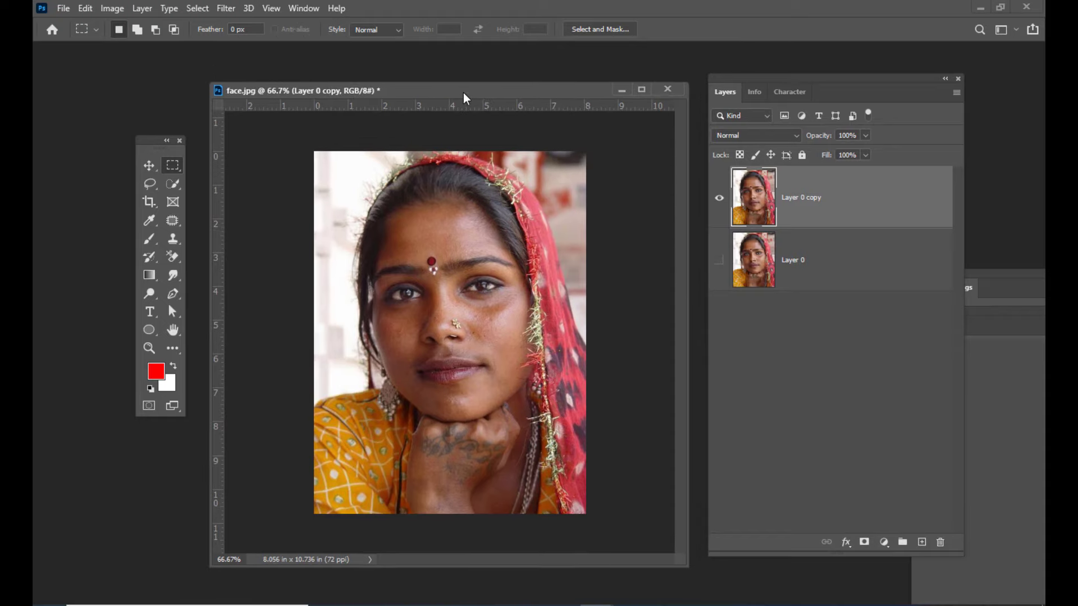
Mask out the backdrop on the duplicated portrait layer with the Remove Background quick action
click(306, 8)
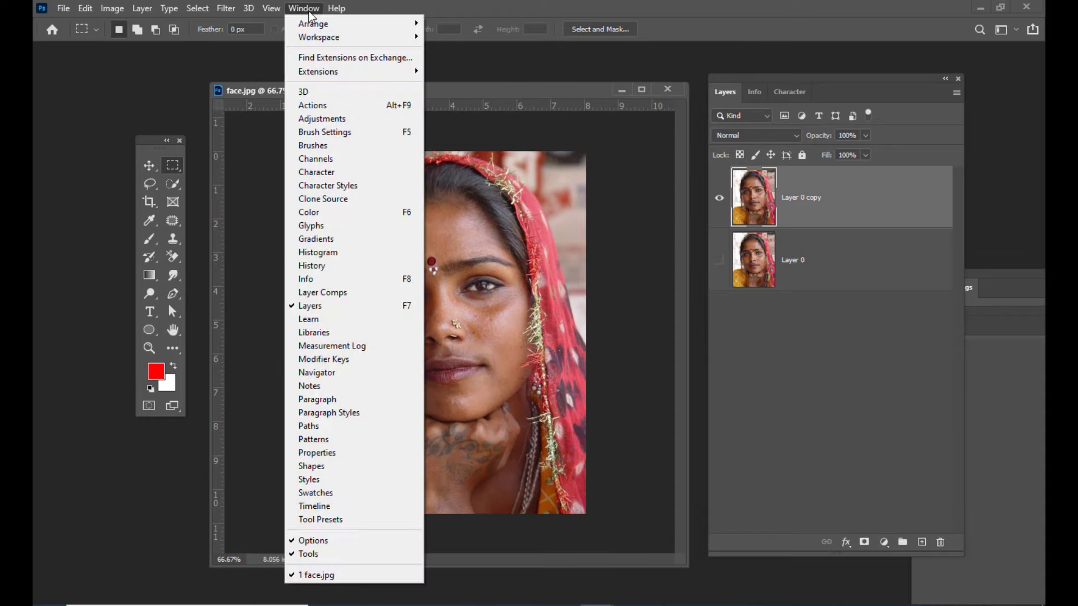
click(341, 453)
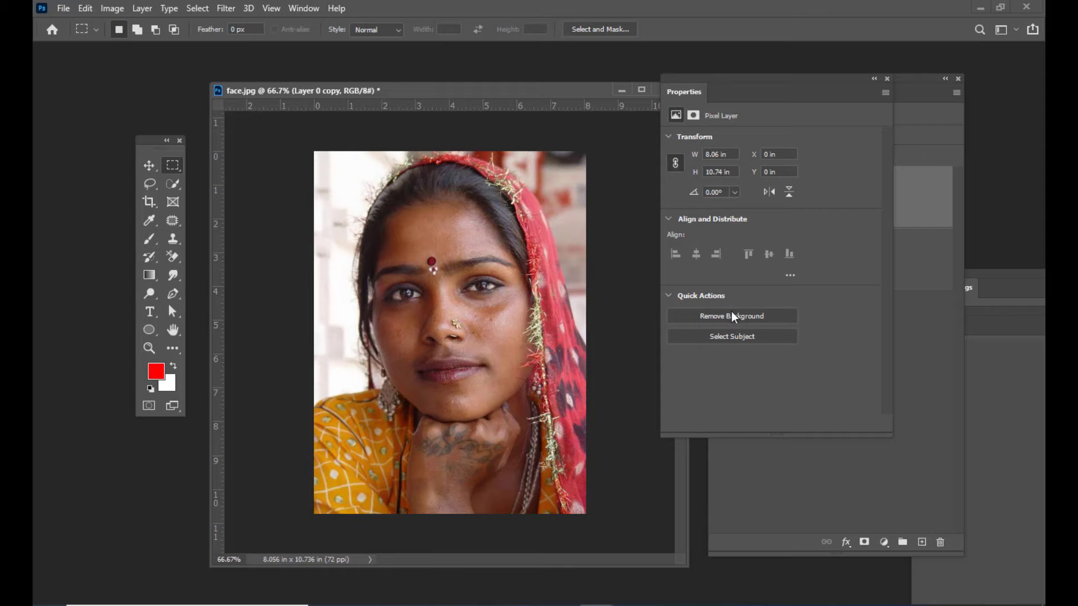
click(730, 314)
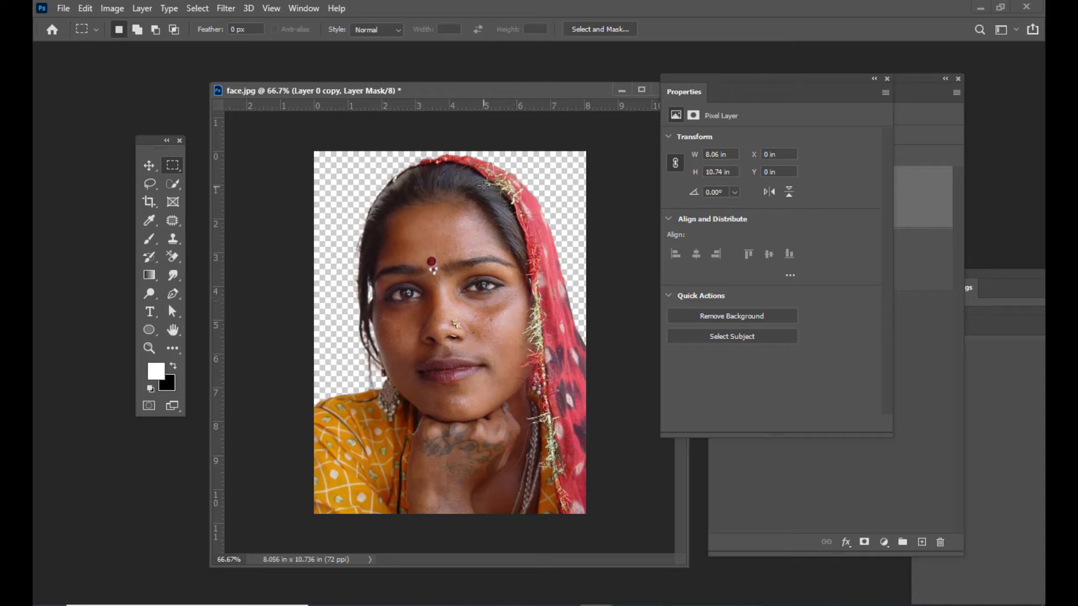
drag(699, 81, 698, 60)
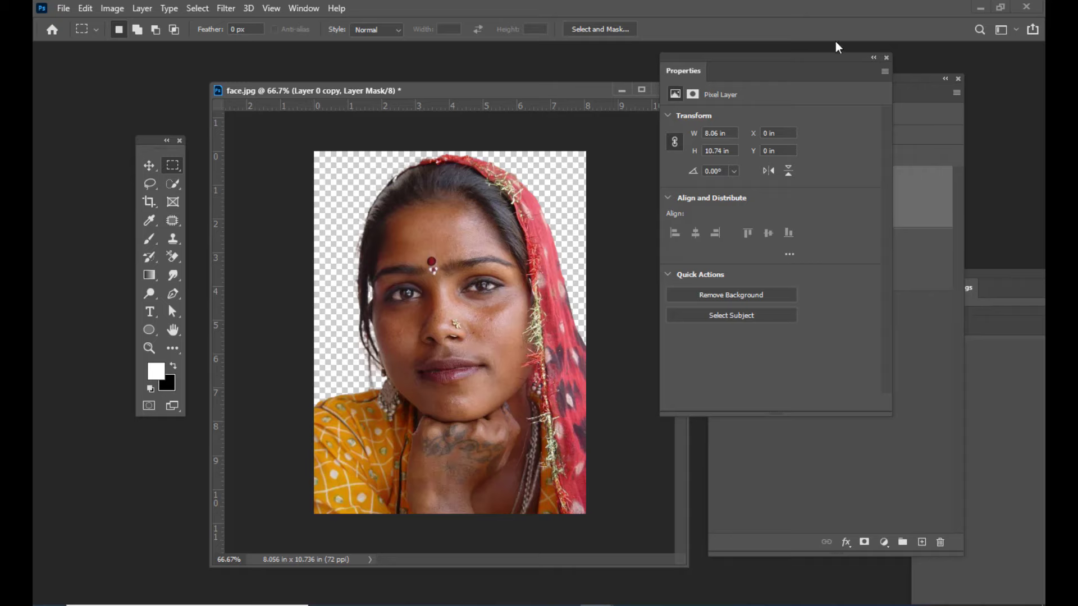
drag(770, 63, 897, 464)
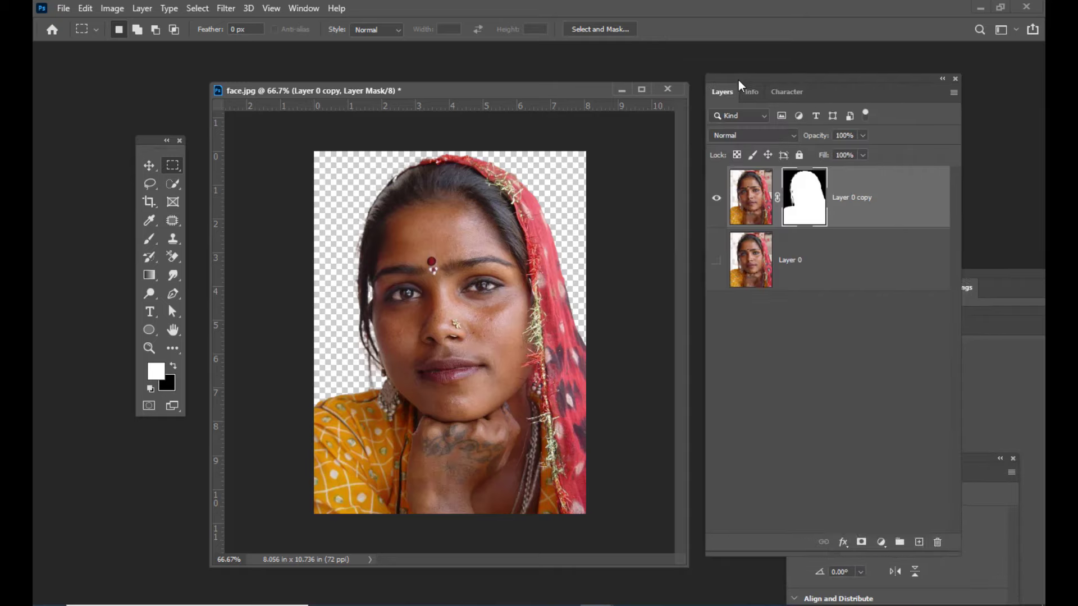
drag(739, 80, 740, 79)
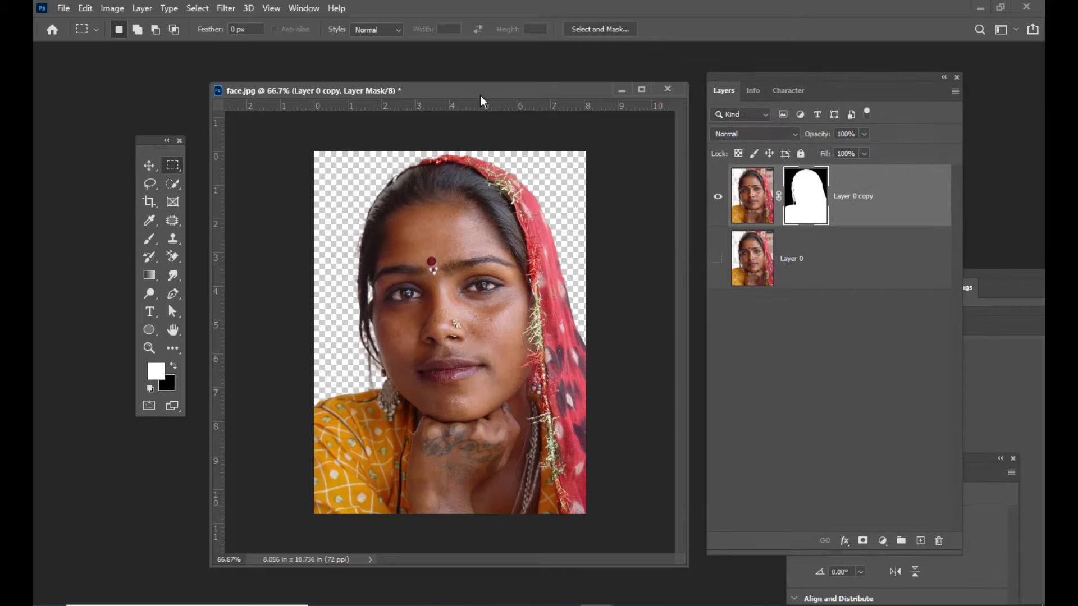
drag(480, 97, 464, 81)
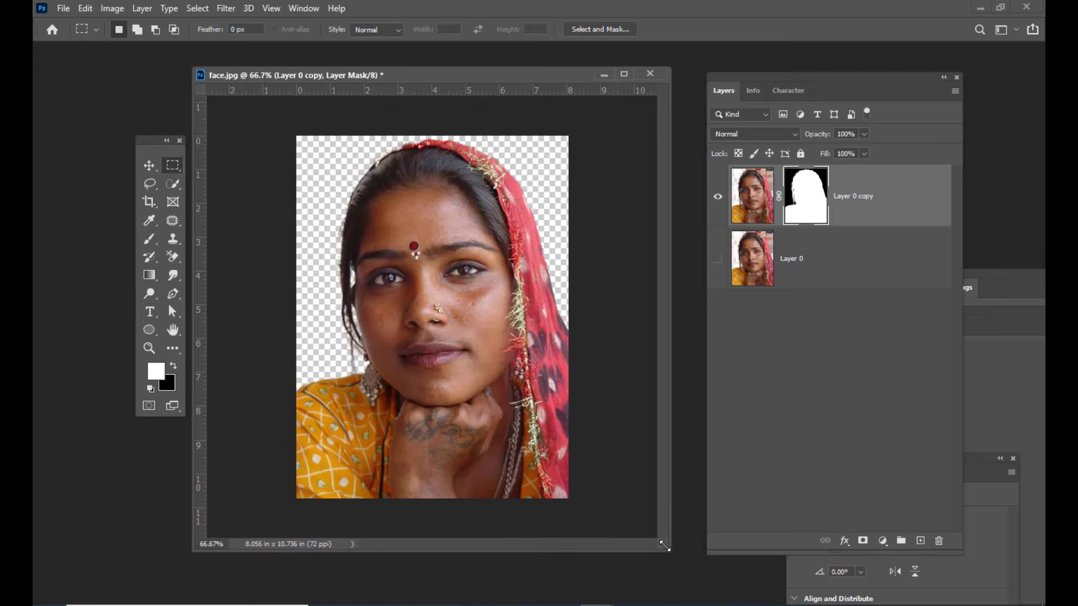
drag(664, 546, 676, 555)
drag(761, 79, 749, 70)
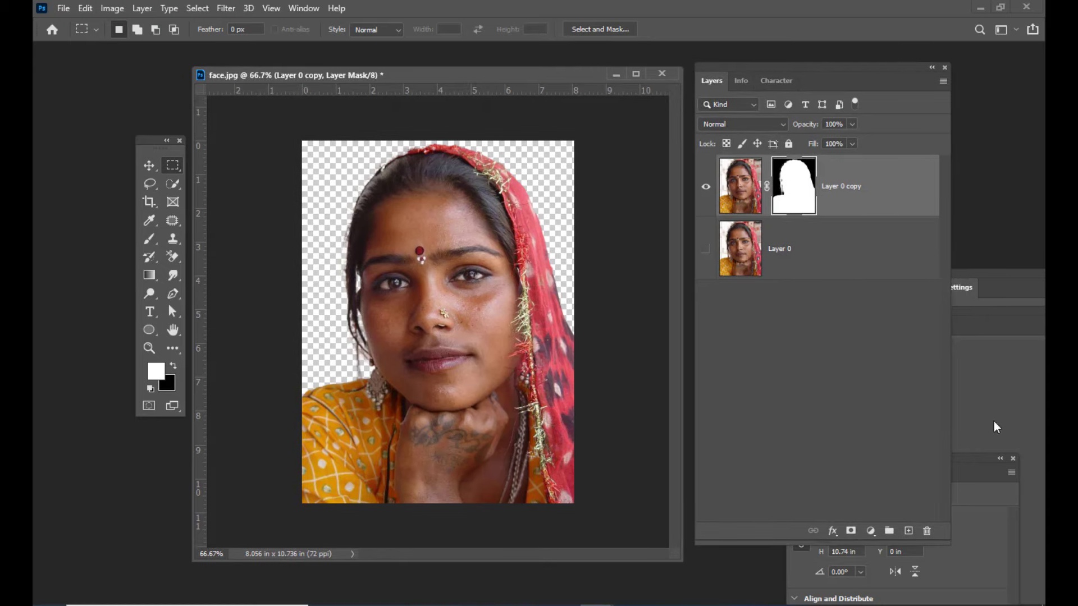
Add a new empty layer above the masked portrait layer
click(909, 529)
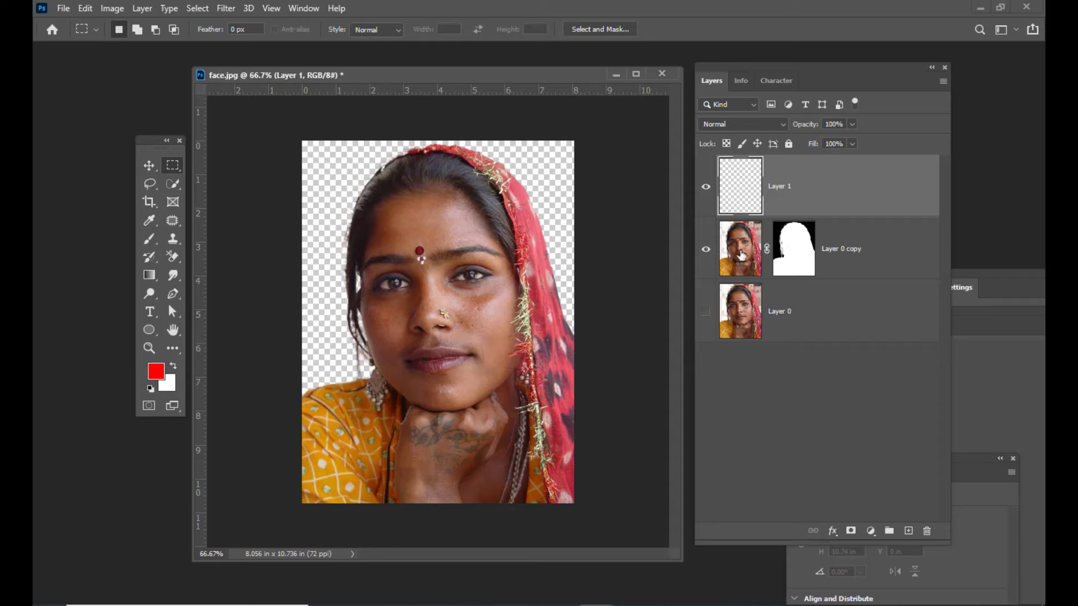
drag(738, 68, 761, 66)
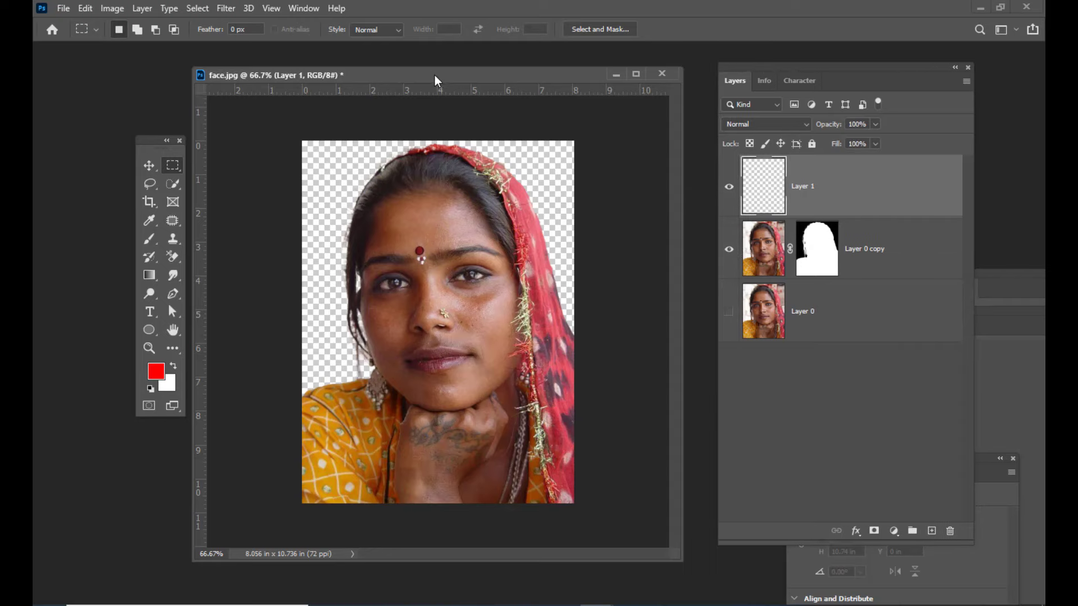
drag(434, 76, 469, 72)
Activate the Brush tool and set the foreground colour to the light peach skin tone #f7c6b5
click(143, 237)
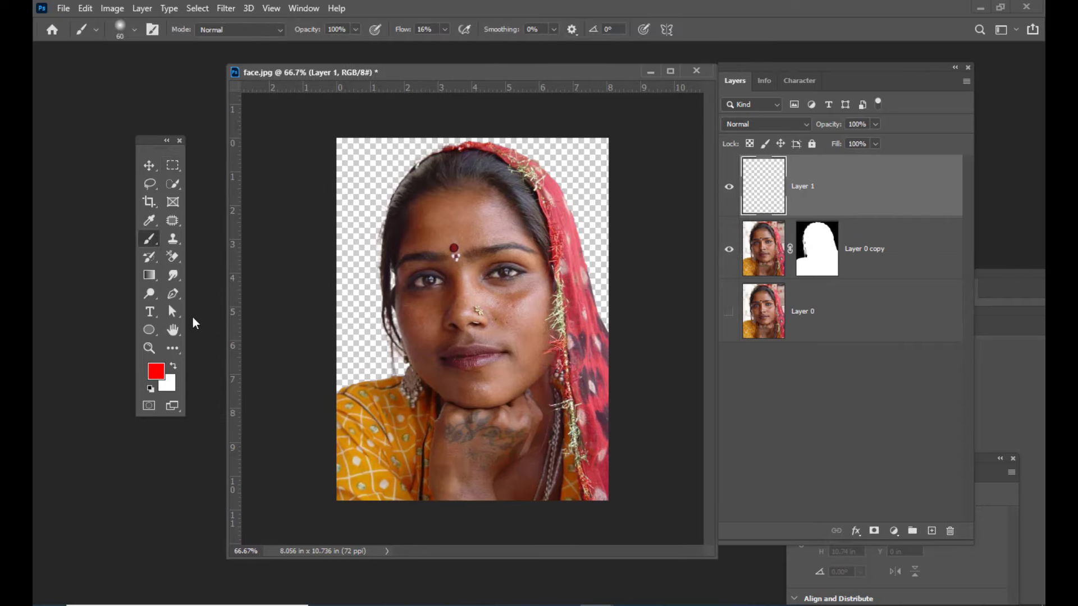
click(156, 371)
drag(466, 189, 746, 110)
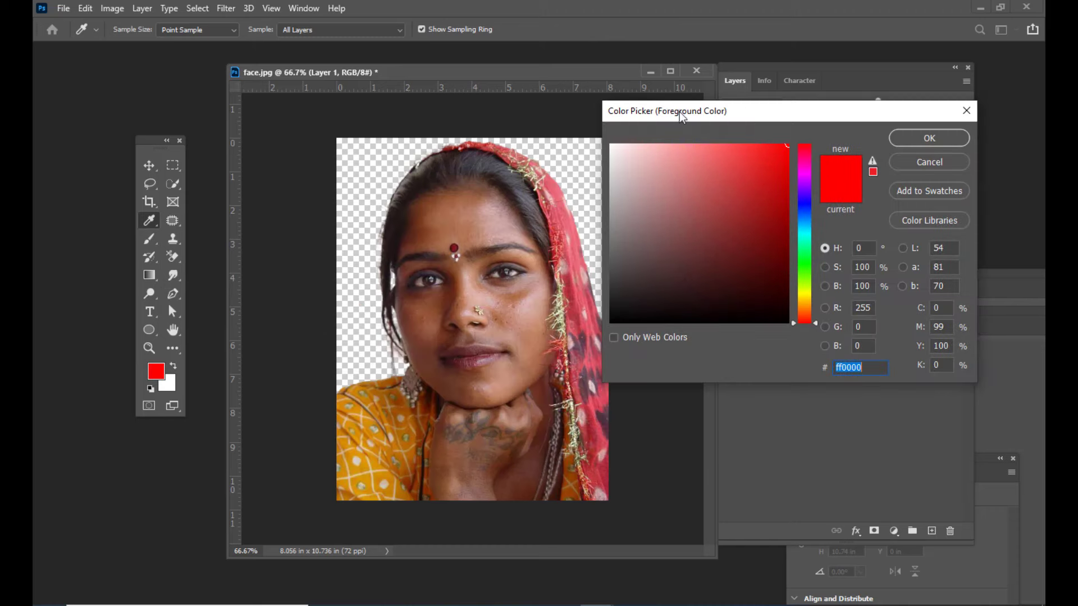
drag(679, 113, 668, 114)
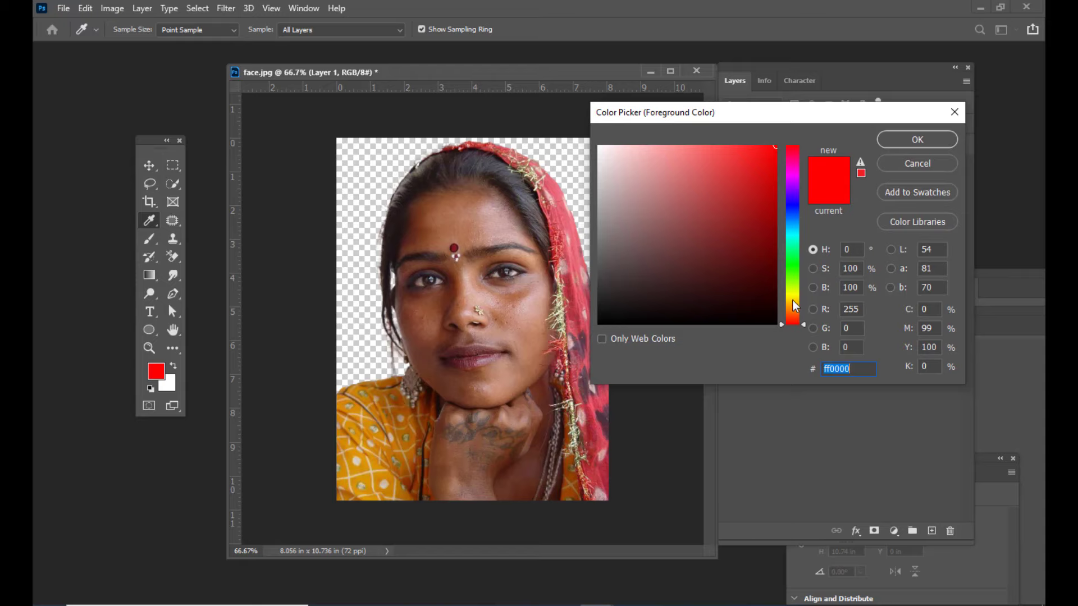
drag(792, 299, 792, 307)
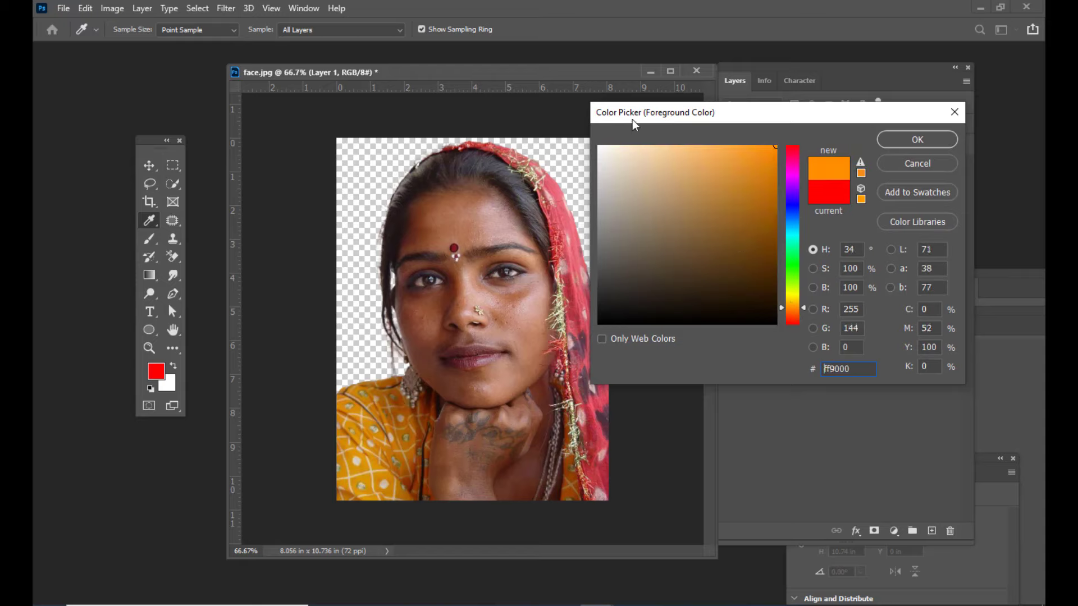
drag(643, 153, 646, 150)
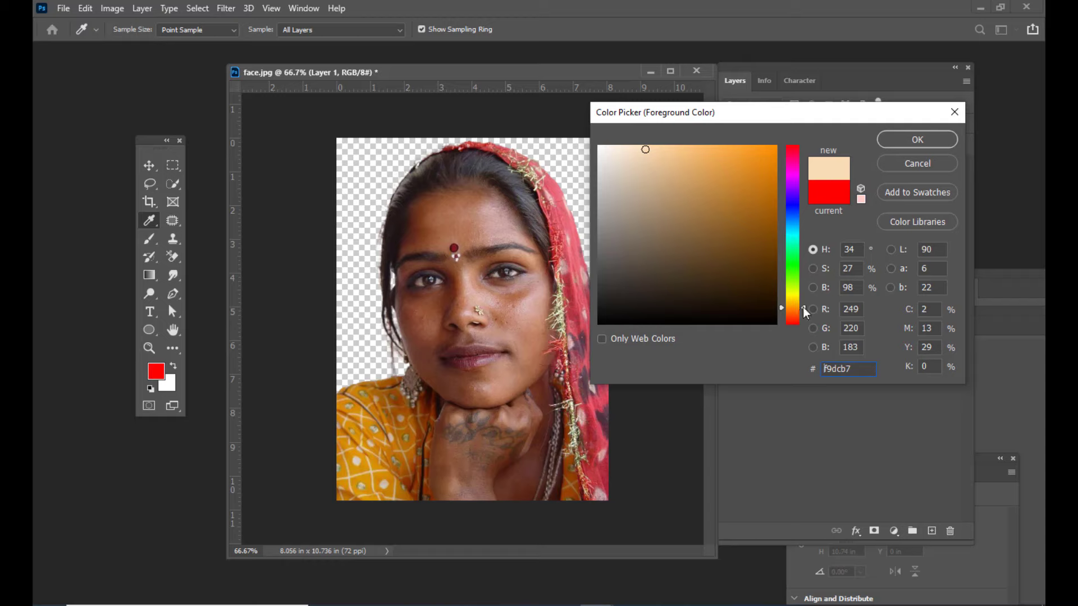
drag(802, 308, 804, 322)
drag(646, 158, 641, 152)
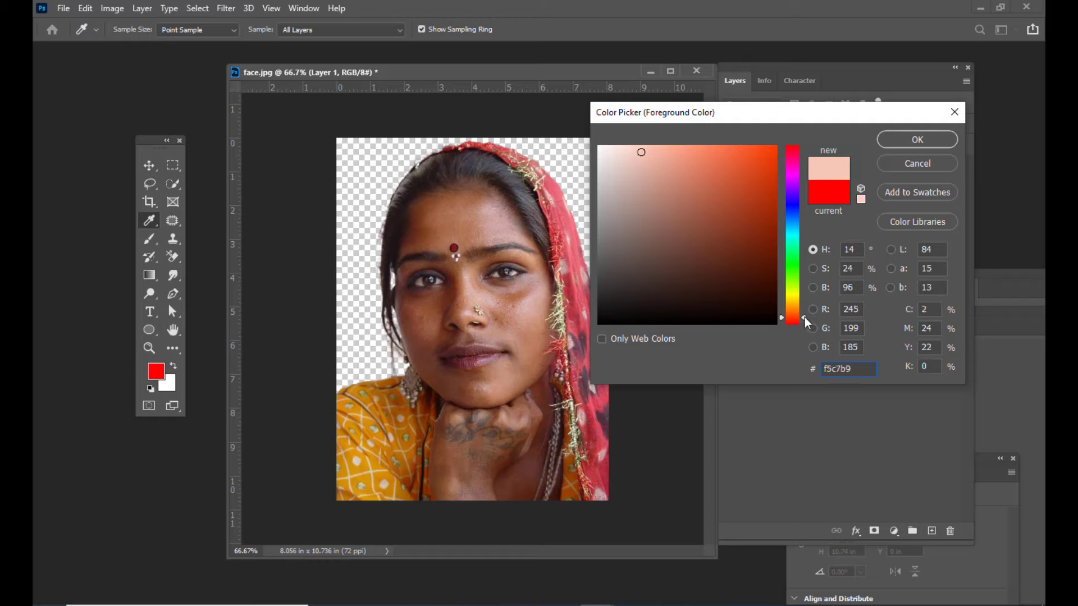
drag(804, 318, 806, 316)
click(645, 151)
click(889, 144)
key(b)
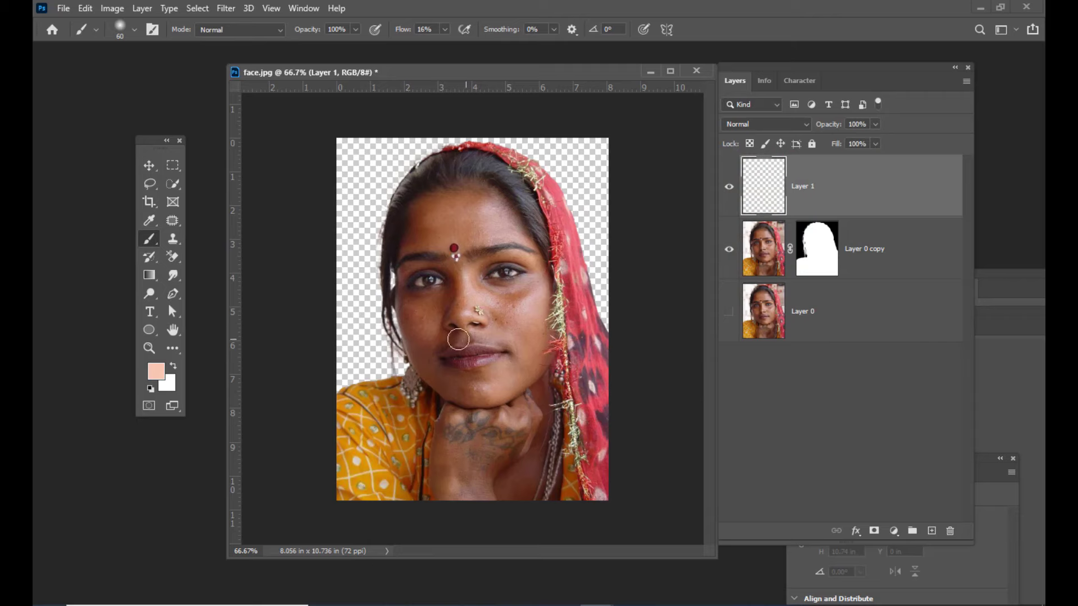
Shift the hue of the peach foreground colour slightly towards orange
click(157, 372)
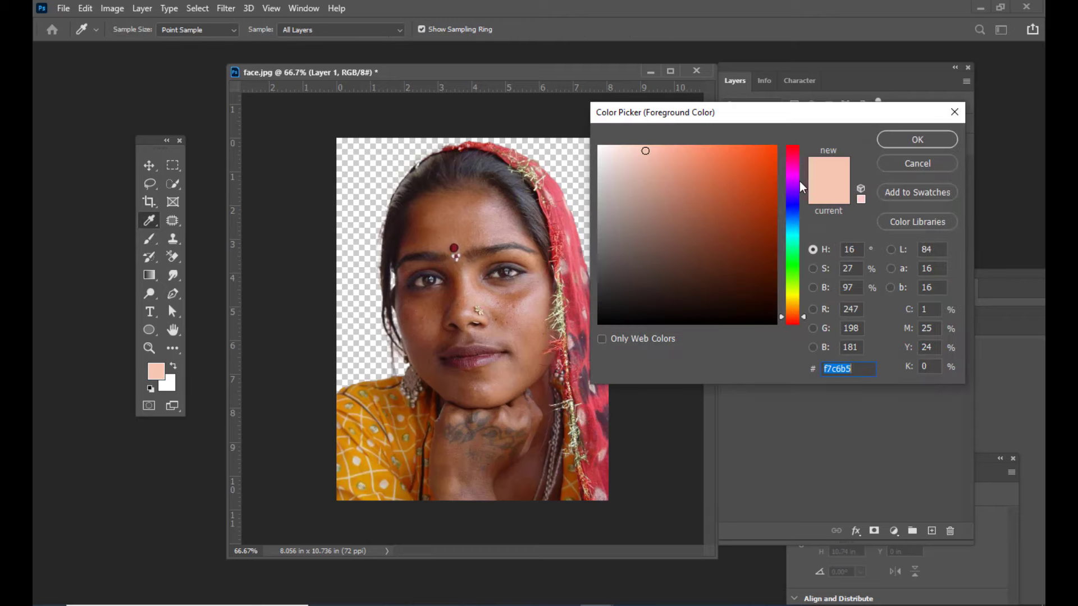
drag(804, 316, 806, 312)
click(893, 138)
key(b)
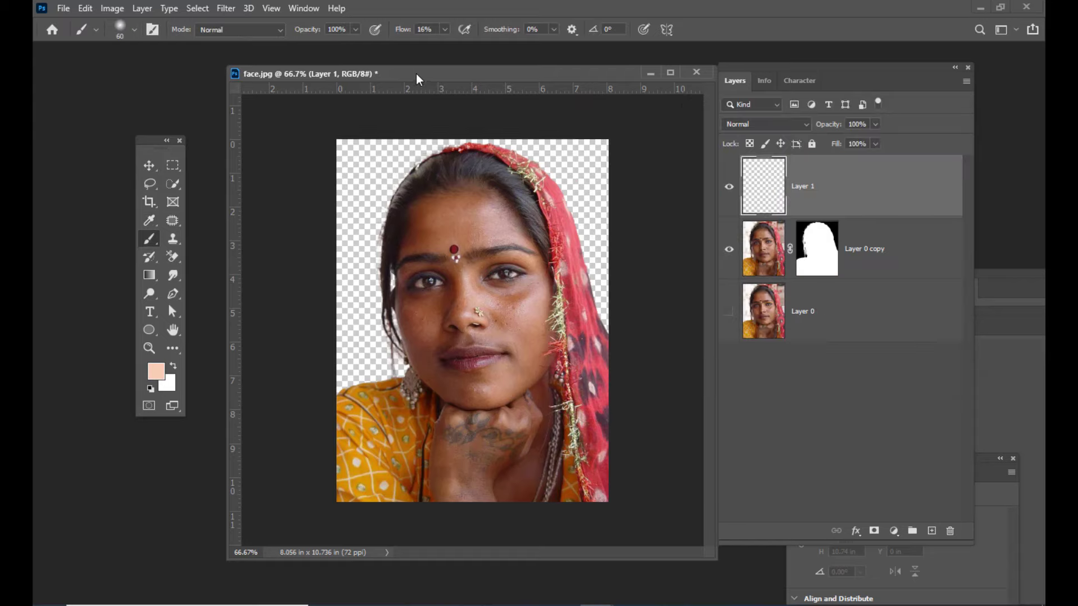
Set the flow of the Soft Round brush to 100%
drag(415, 73, 413, 76)
click(120, 29)
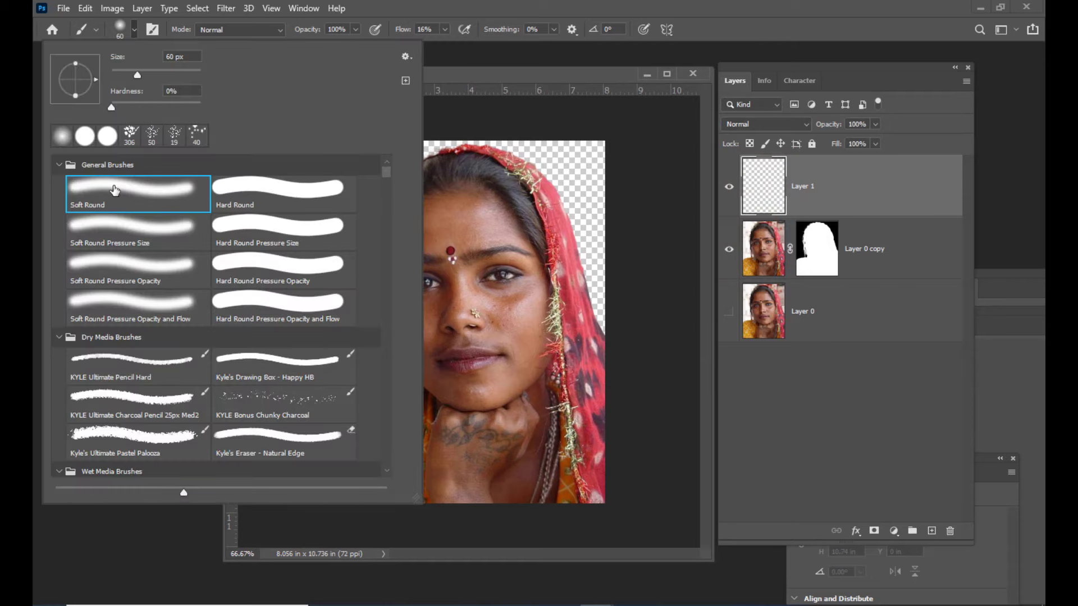
drag(497, 75, 505, 75)
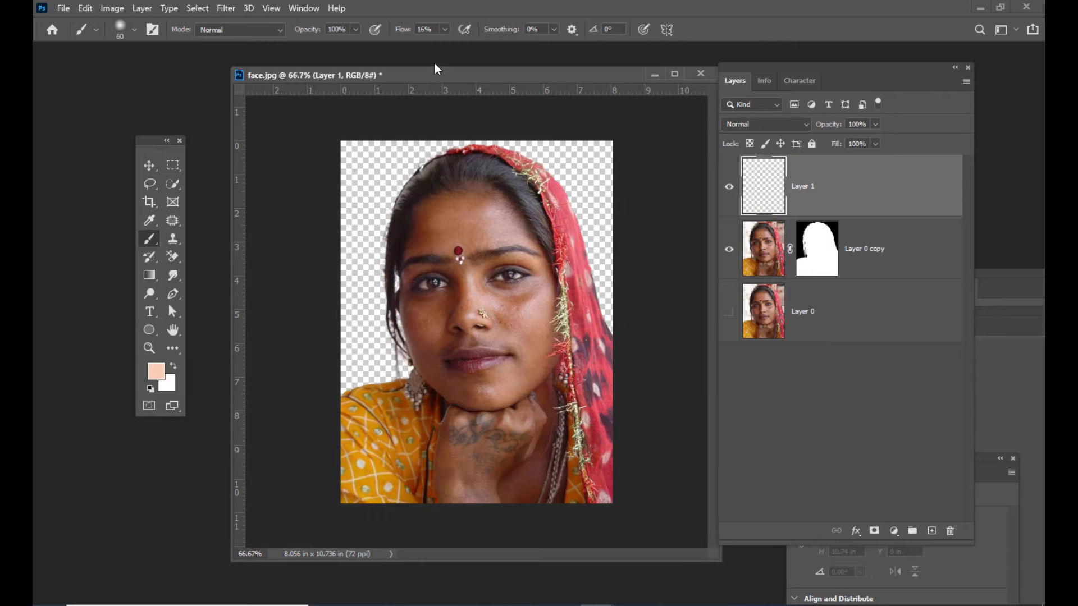
click(446, 28)
drag(445, 45, 677, 53)
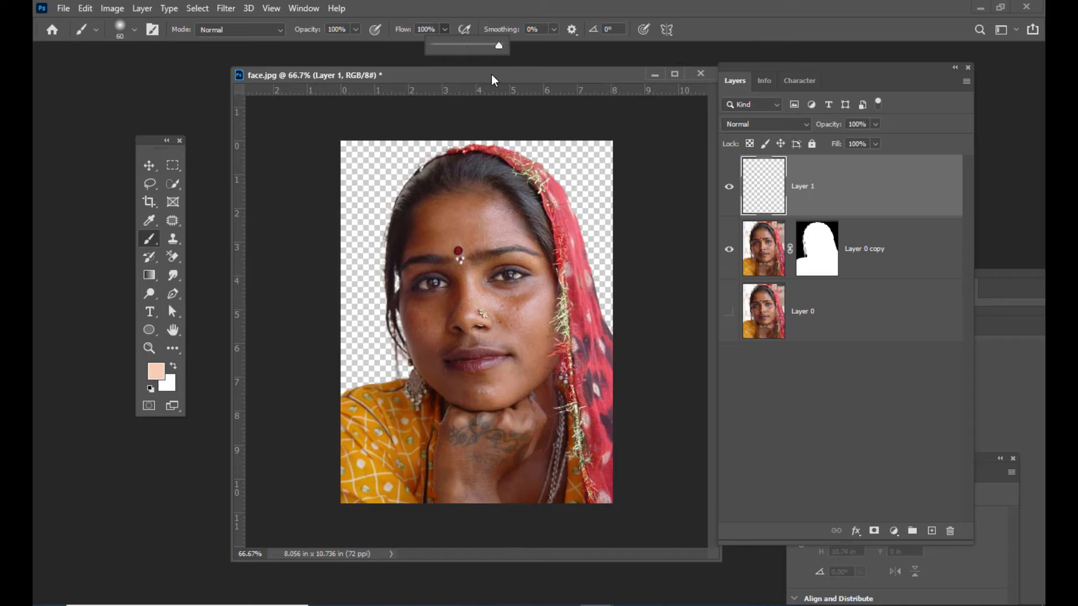
drag(490, 74, 460, 70)
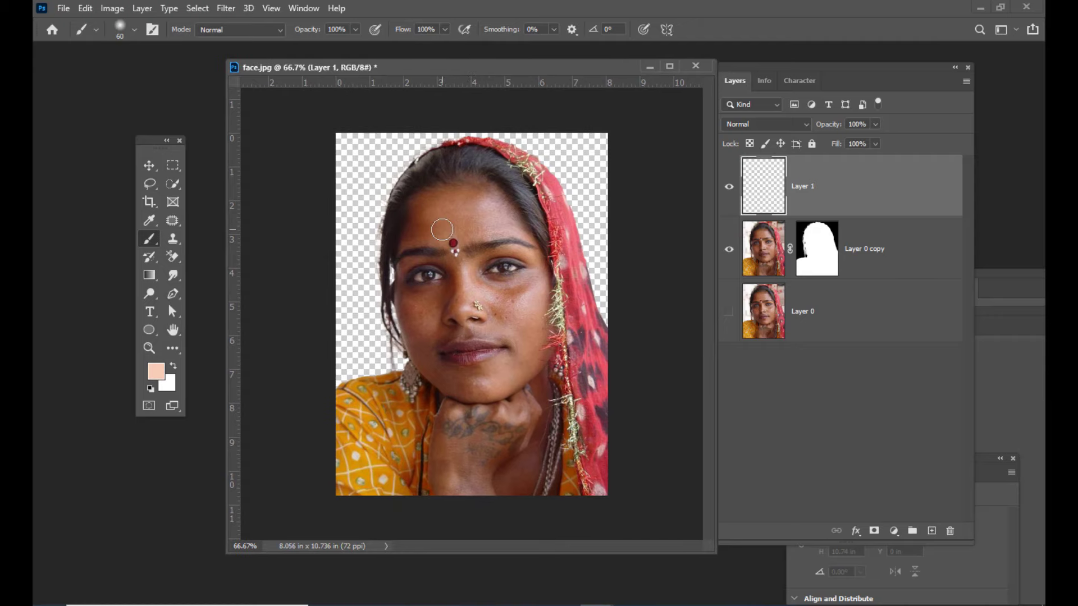
Enlarge the brush to 90 px and paint peach over the face, neck and part of the hand, leaving the eyes and lips uncovered
key(bracketright)
key(bracketright)
click(433, 213)
mouse_move(433, 213)
mouse_down()
mouse_move(483, 207)
mouse_move(477, 219)
mouse_move(453, 215)
mouse_move(488, 232)
mouse_move(511, 224)
mouse_move(498, 239)
mouse_move(524, 230)
mouse_move(536, 268)
mouse_move(497, 297)
mouse_move(462, 284)
mouse_move(466, 255)
mouse_move(449, 241)
mouse_move(415, 249)
mouse_move(478, 223)
mouse_move(466, 217)
mouse_move(505, 216)
mouse_move(539, 241)
mouse_move(542, 306)
mouse_move(463, 312)
mouse_move(517, 312)
mouse_move(541, 366)
mouse_move(494, 380)
mouse_move(540, 410)
mouse_move(515, 438)
mouse_move(525, 477)
mouse_move(500, 497)
mouse_move(488, 418)
mouse_move(412, 342)
mouse_move(437, 321)
mouse_move(460, 326)
mouse_move(421, 304)
mouse_move(443, 300)
mouse_move(421, 309)
mouse_move(429, 245)
mouse_move(410, 255)
mouse_move(414, 244)
mouse_up()
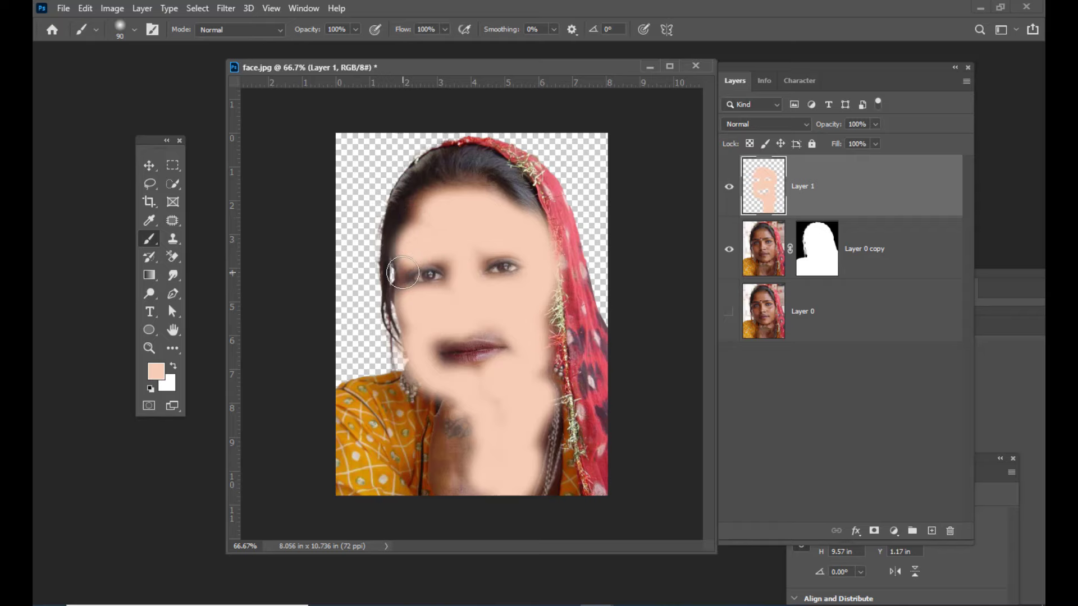
Reduce the brush to 45 px and paint the remaining skin around the eyes, along the hairline and on the hand and forearm
key(bracketleft)
key(bracketleft)
key(bracketleft)
key(bracketleft)
key(bracketleft)
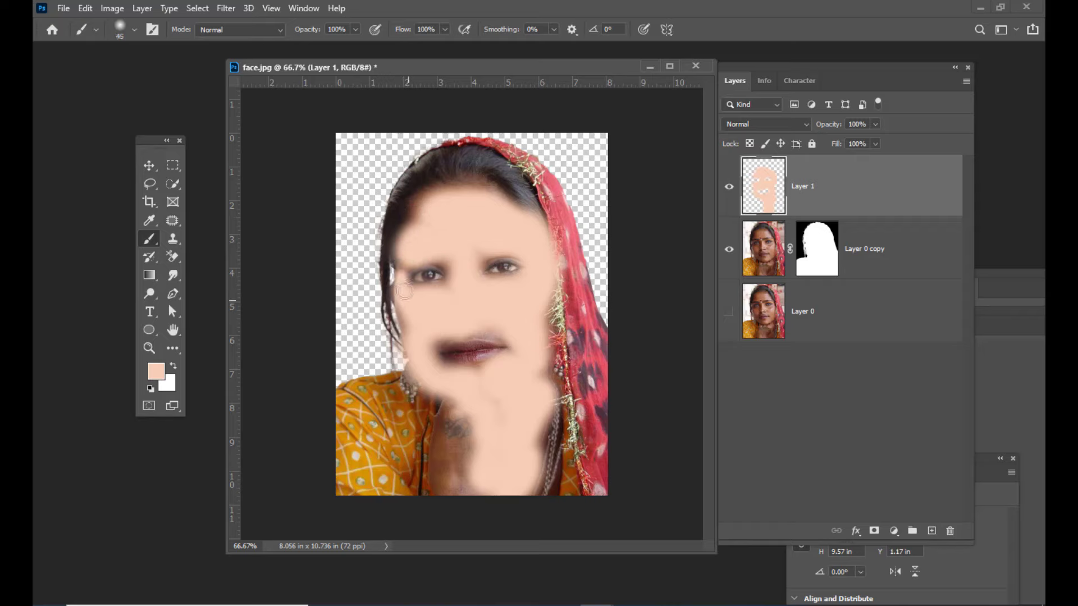
mouse_move(432, 213)
mouse_down()
mouse_move(423, 196)
mouse_move(492, 196)
mouse_up()
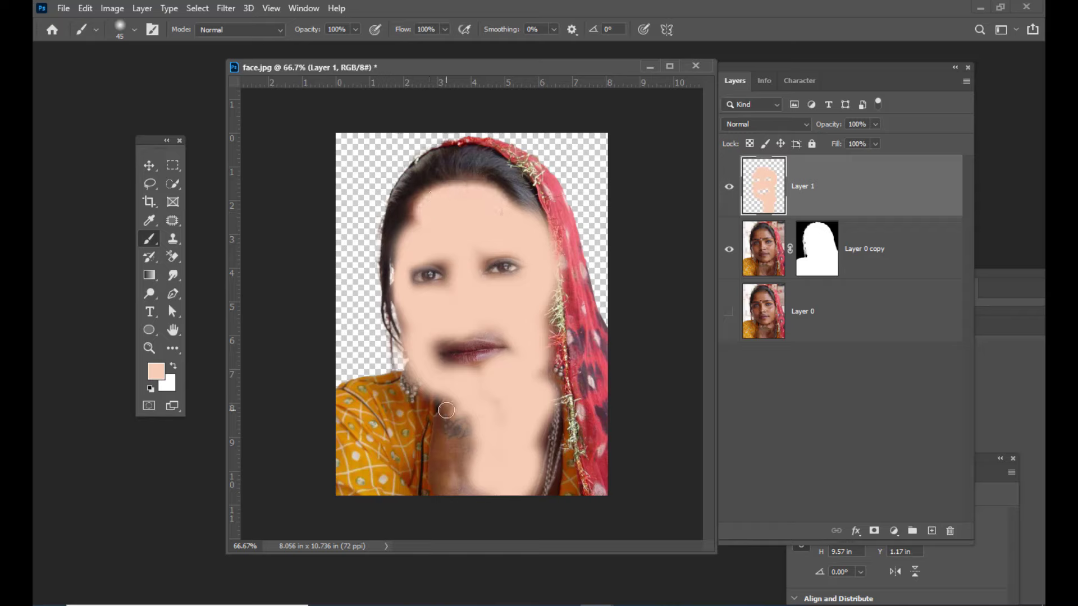
mouse_move(450, 433)
mouse_down()
mouse_move(448, 399)
mouse_move(448, 484)
mouse_move(467, 413)
mouse_move(440, 454)
mouse_move(438, 499)
mouse_move(477, 494)
mouse_move(486, 427)
mouse_move(457, 475)
mouse_move(440, 463)
mouse_move(436, 435)
mouse_move(430, 493)
mouse_move(484, 484)
mouse_move(534, 421)
mouse_move(518, 496)
mouse_up()
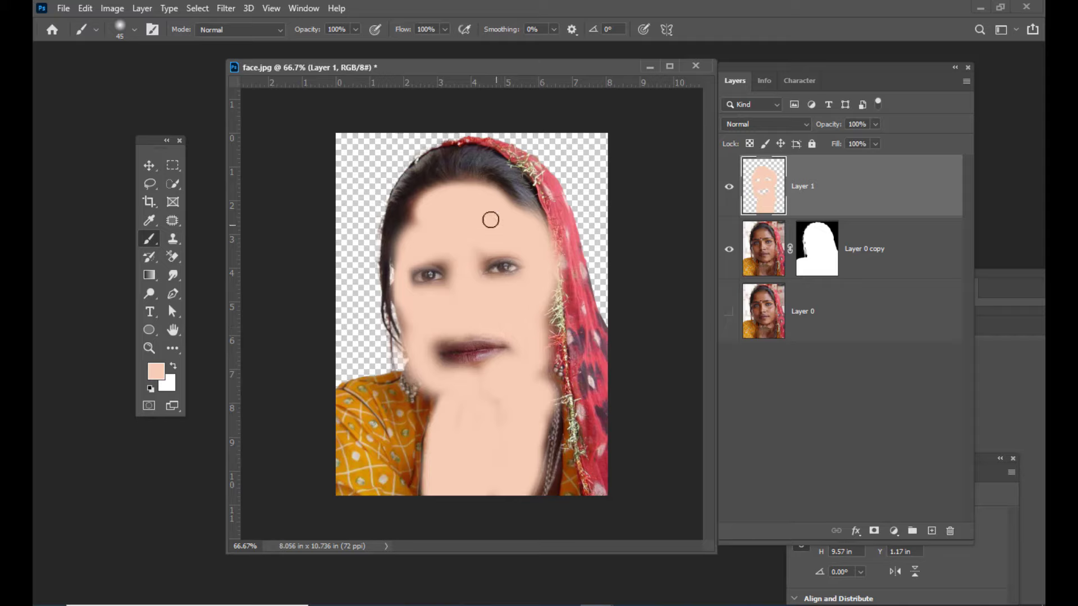
drag(408, 230, 416, 205)
drag(811, 63, 803, 60)
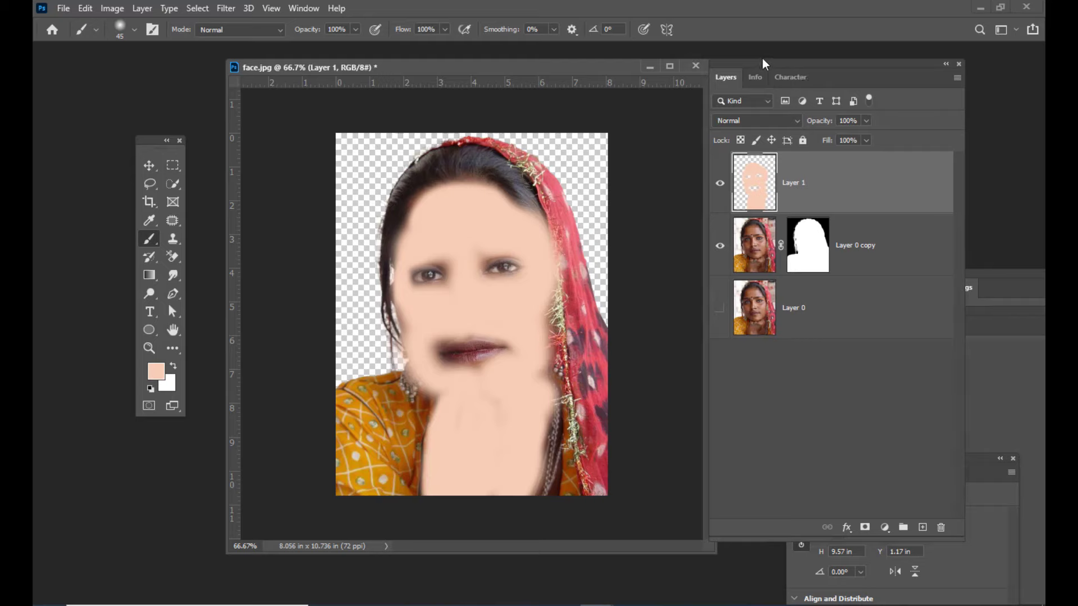
Set the blending mode of the painted skin layer, Layer 1, to Soft Light
drag(762, 65, 773, 62)
click(761, 119)
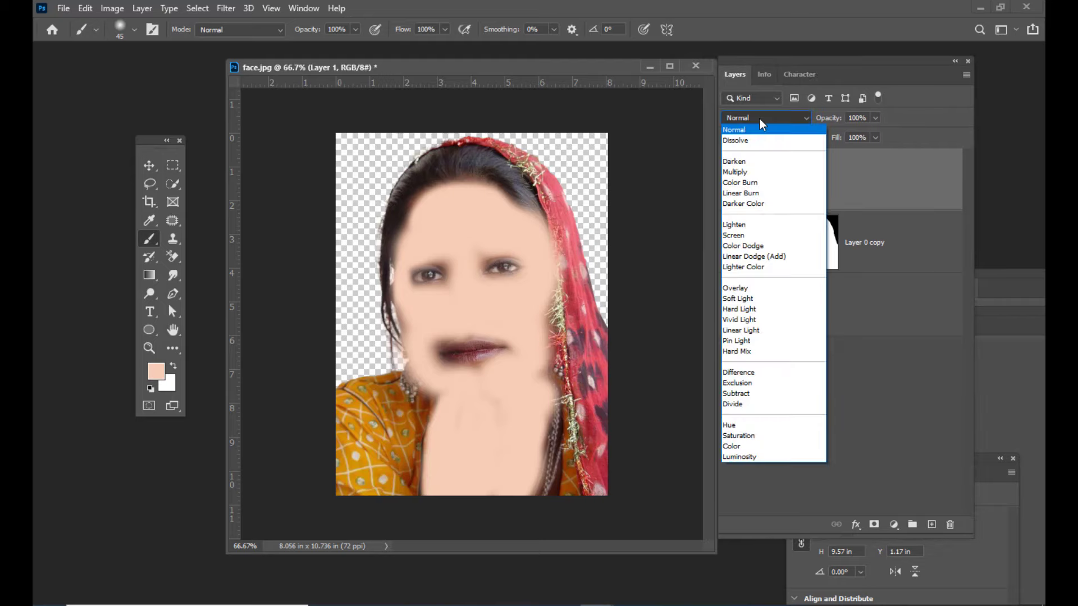
click(753, 300)
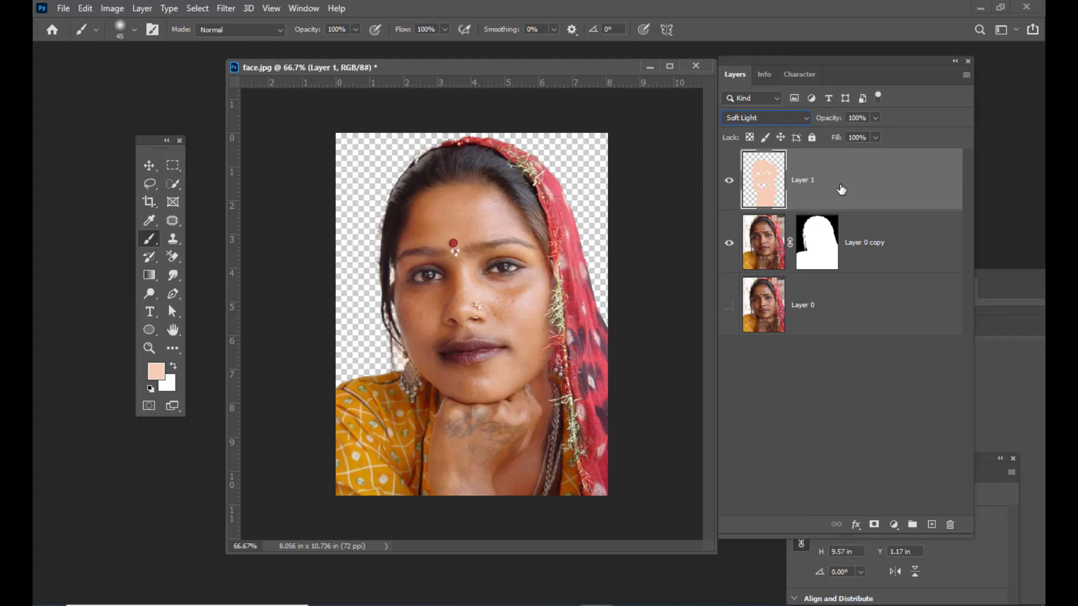
drag(849, 61, 872, 50)
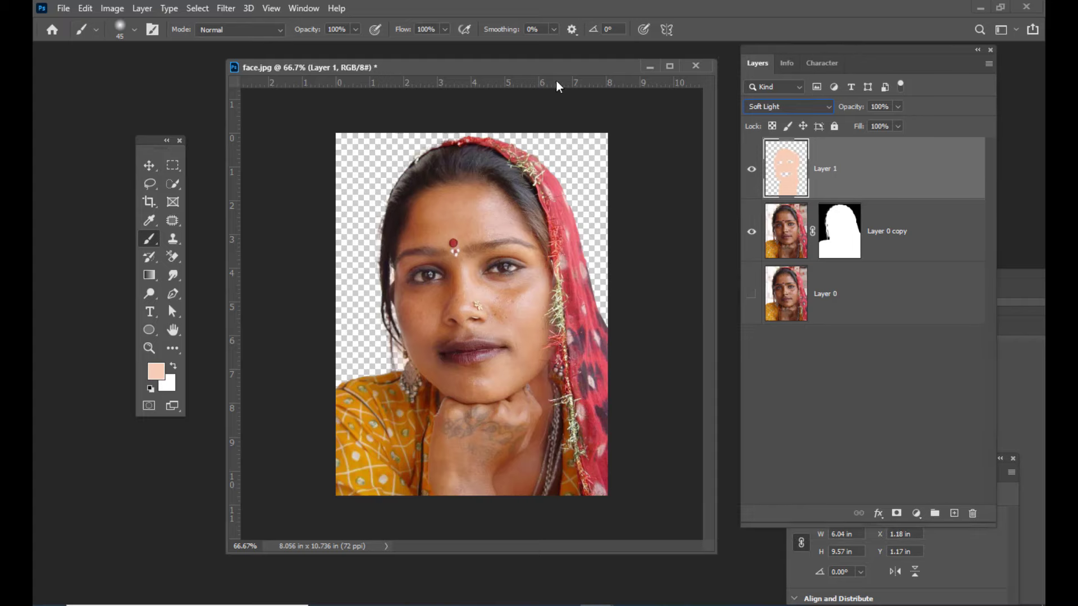
drag(538, 69, 527, 62)
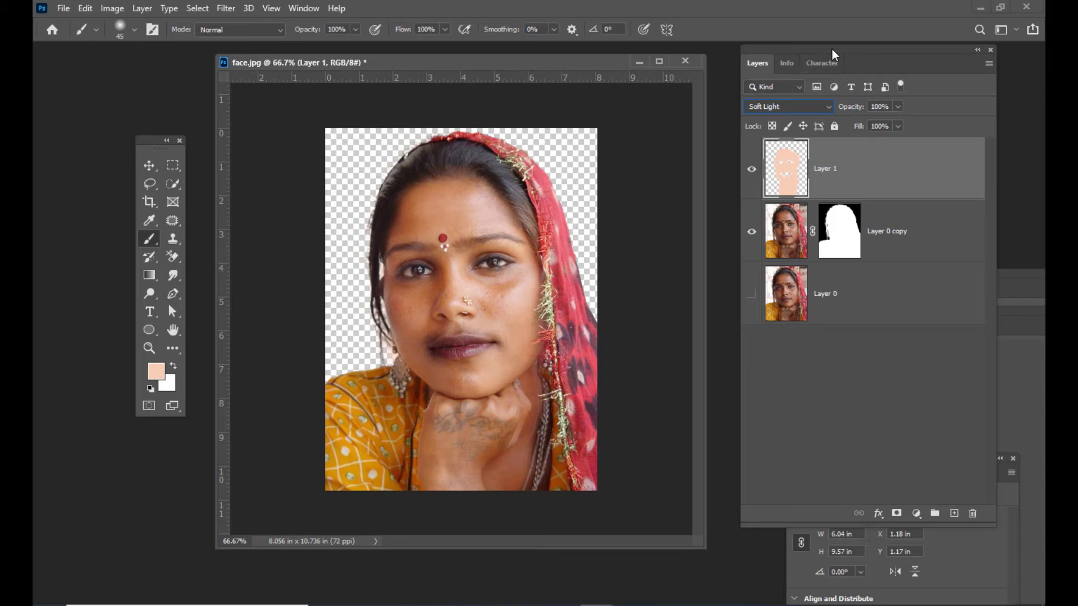
drag(832, 49, 816, 51)
mouse_move(541, 62)
mouse_down()
mouse_move(554, 75)
mouse_move(535, 69)
mouse_up()
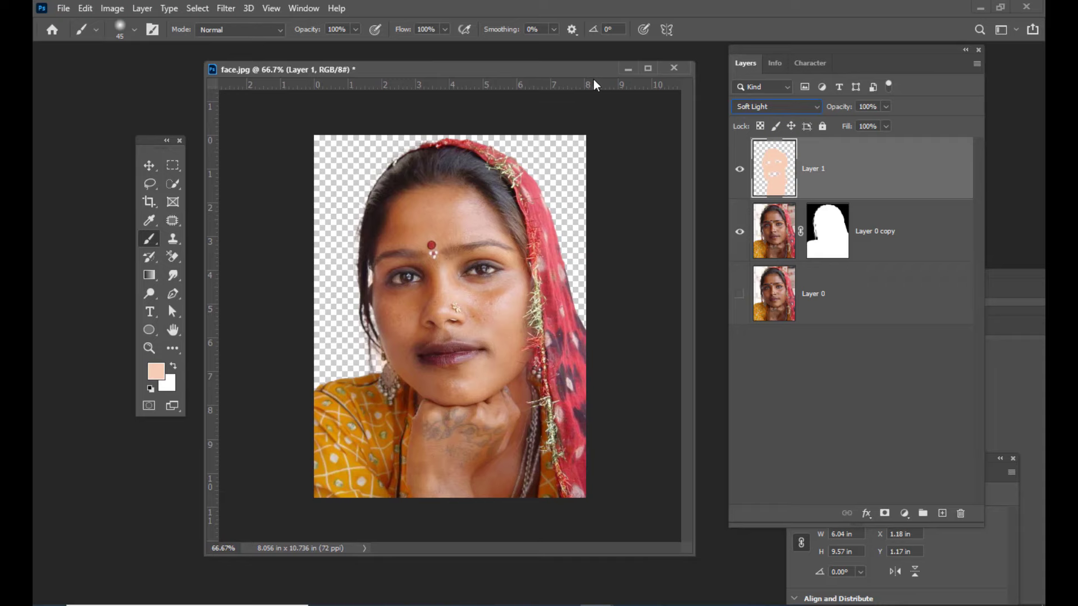
drag(591, 73, 590, 71)
drag(806, 50, 795, 47)
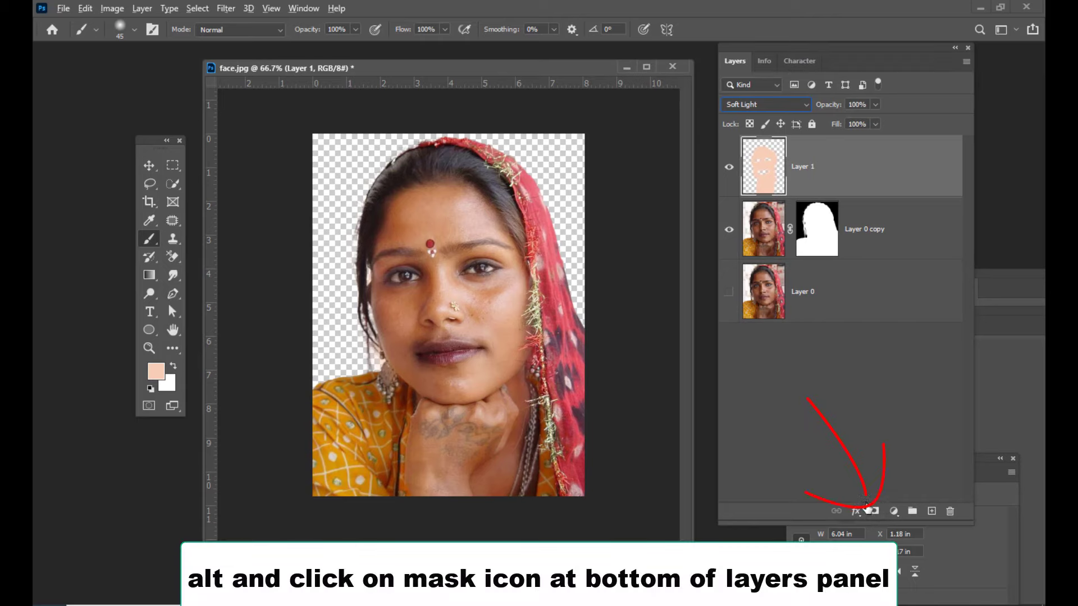
Add a black layer mask to Layer 1 that hides the whole peach skin paint
alt+click(873, 510)
drag(730, 47, 764, 46)
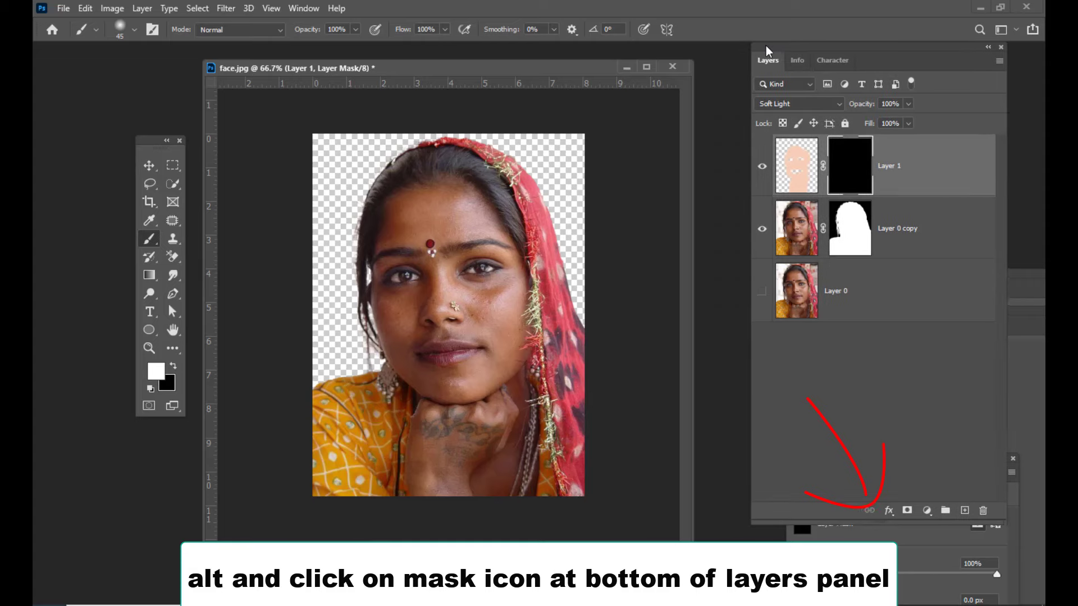
mouse_move(352, 66)
mouse_down()
mouse_move(371, 64)
mouse_move(351, 65)
mouse_up()
Check that the Brush tool uses the Soft Round preset with white as the foreground colour
right_click(148, 238)
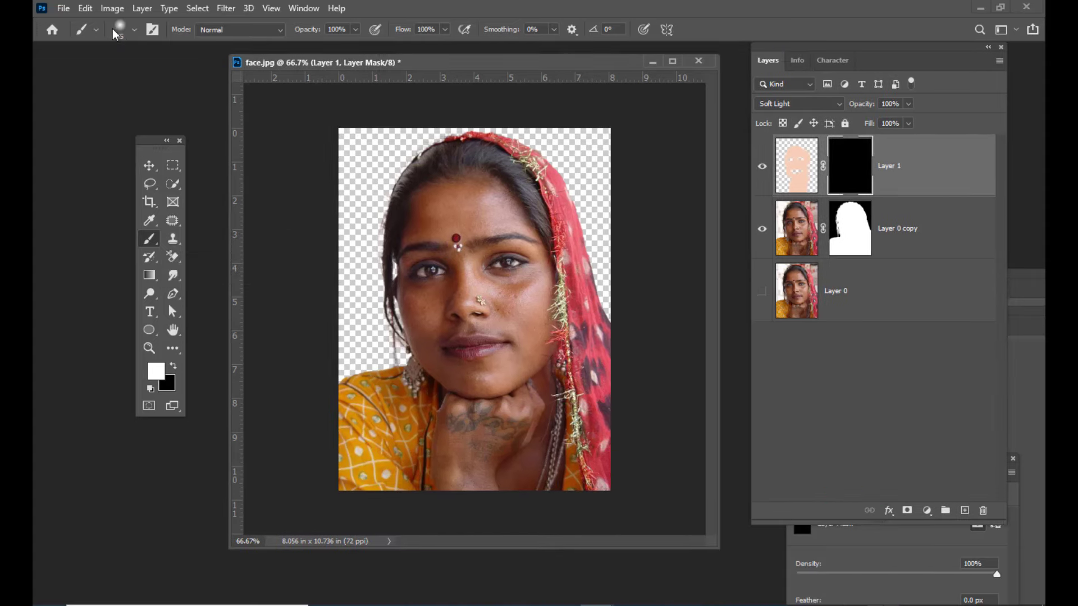
click(134, 29)
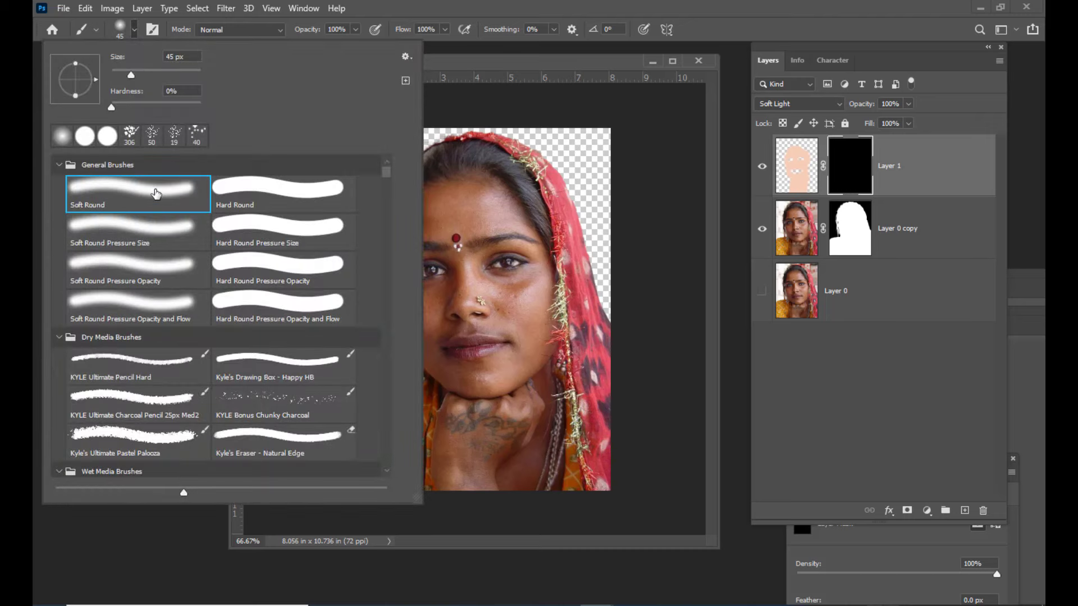
drag(532, 65, 536, 65)
drag(151, 145, 146, 127)
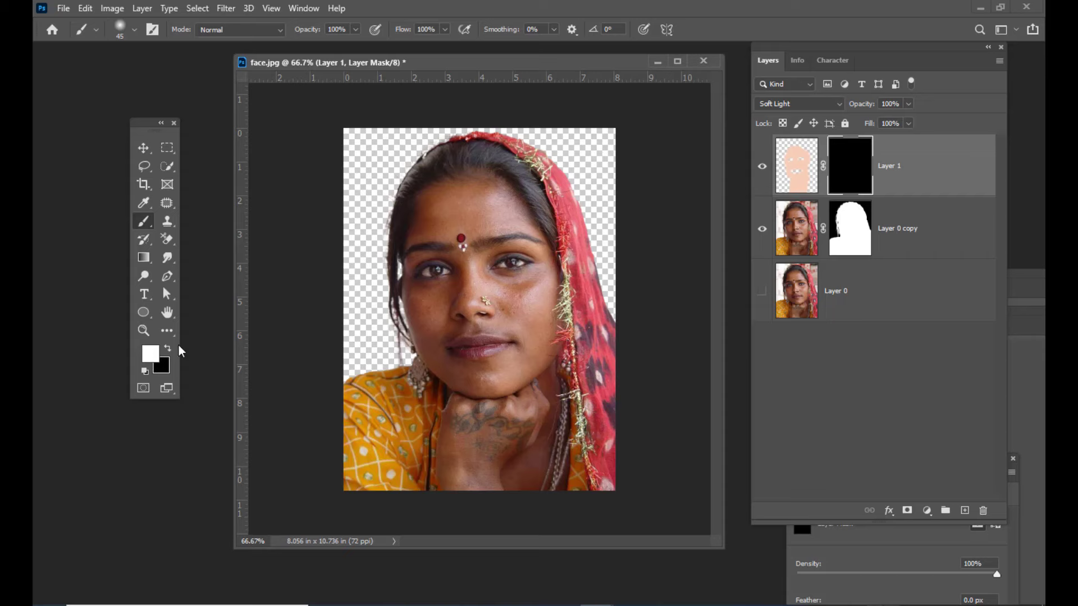
drag(509, 67, 487, 71)
drag(854, 45, 835, 47)
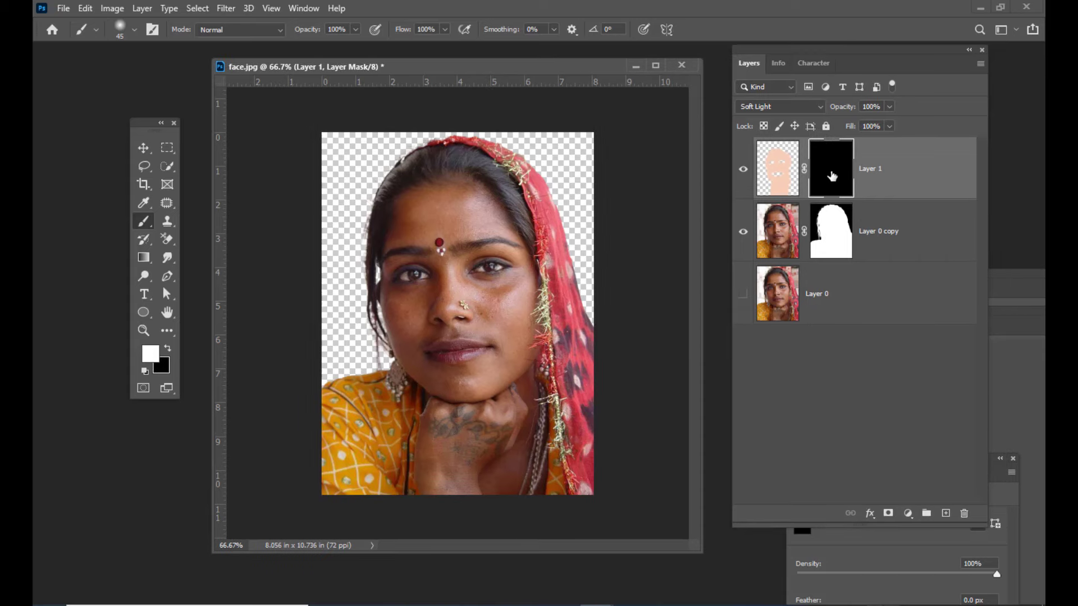
drag(776, 46, 794, 46)
drag(431, 72, 447, 71)
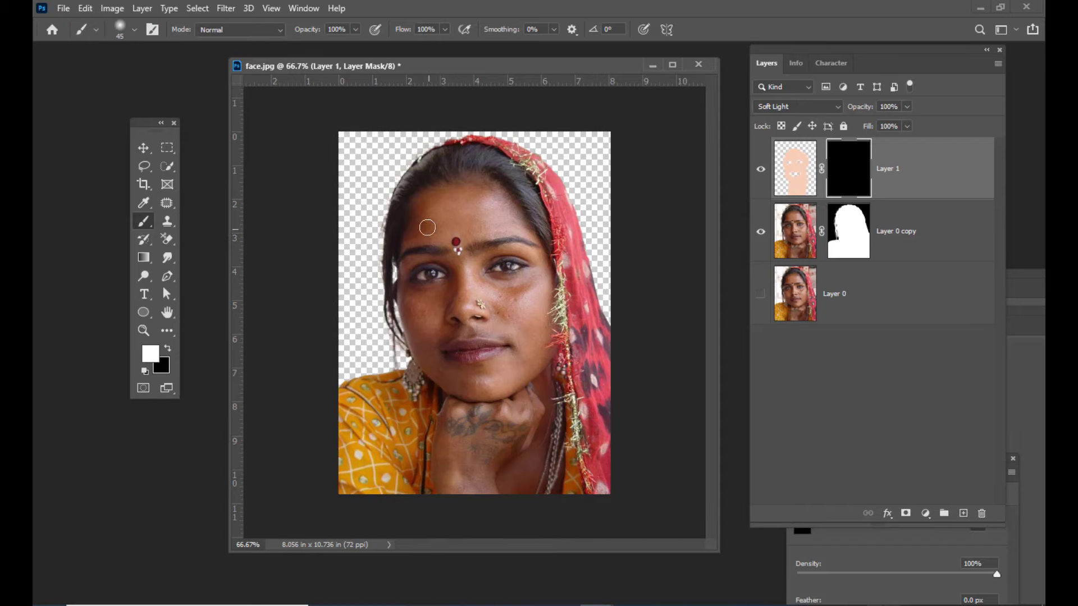
Enlarge the brush to 100 px and paint white on Layer 1's mask over the face, neck and hand
key(bracketright)
key(bracketright)
key(bracketright)
key(bracketright)
key(bracketright)
key(bracketright)
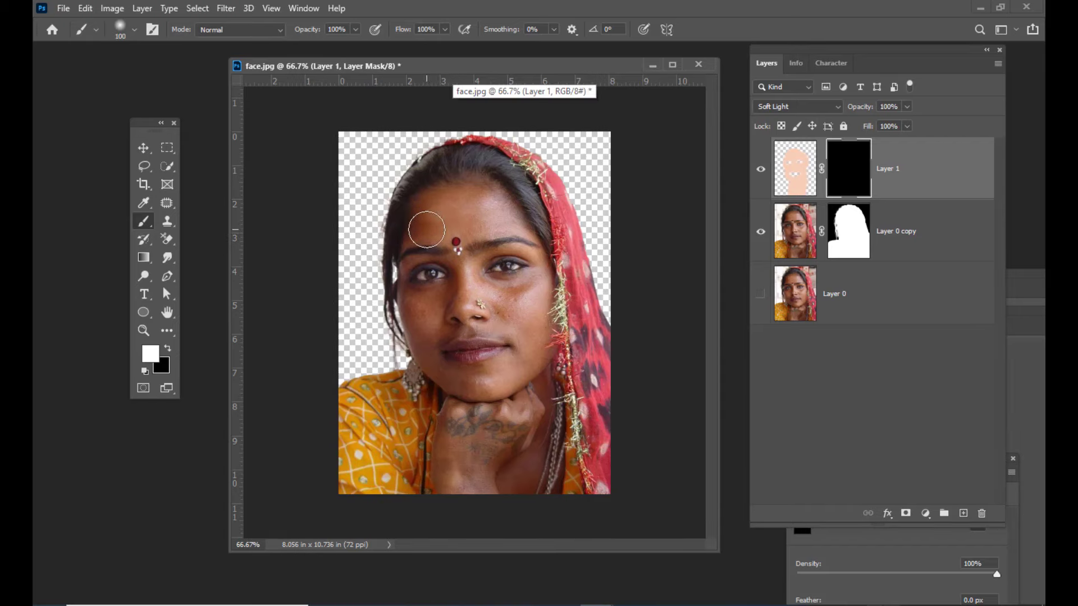
mouse_move(427, 229)
mouse_down()
mouse_move(444, 212)
mouse_move(425, 212)
mouse_move(476, 198)
mouse_move(466, 208)
mouse_move(489, 221)
mouse_move(470, 217)
mouse_move(495, 217)
mouse_move(474, 228)
mouse_move(503, 220)
mouse_move(540, 261)
mouse_move(534, 306)
mouse_move(504, 301)
mouse_move(524, 302)
mouse_move(523, 327)
mouse_move(533, 324)
mouse_move(519, 324)
mouse_move(504, 299)
mouse_move(460, 289)
mouse_move(545, 331)
mouse_move(503, 380)
mouse_move(516, 378)
mouse_move(471, 385)
mouse_move(538, 384)
mouse_move(510, 471)
mouse_move(538, 463)
mouse_move(524, 504)
mouse_move(509, 474)
mouse_move(467, 453)
mouse_move(455, 412)
mouse_move(476, 411)
mouse_move(419, 353)
mouse_move(418, 334)
mouse_move(460, 315)
mouse_move(417, 308)
mouse_move(454, 299)
mouse_move(438, 308)
mouse_move(435, 332)
mouse_move(426, 308)
mouse_up()
Reduce the brush to 45 px and paint white on Layer 1's mask over the remaining skin around the eyes and eyebrows
key(bracketleft)
key(bracketleft)
key(bracketleft)
key(bracketleft)
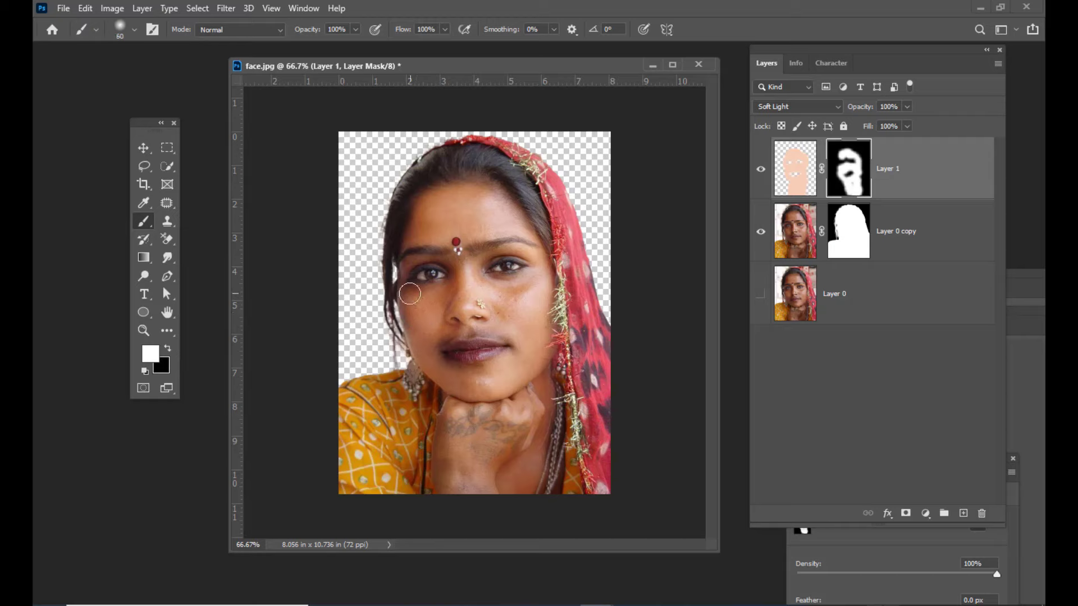
key(bracketleft)
key(bracketleft)
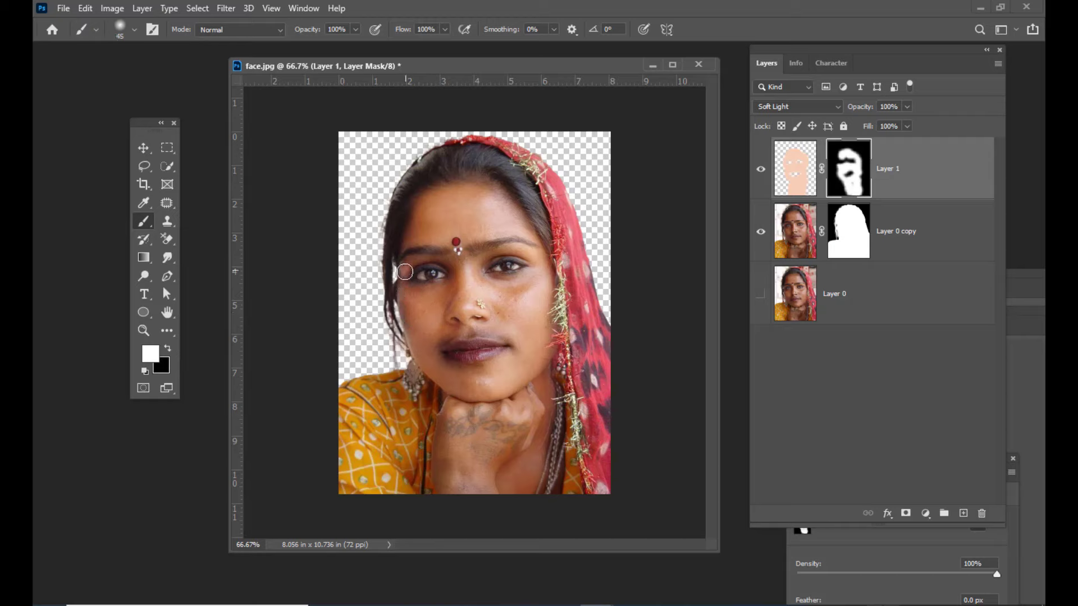
drag(404, 272, 481, 258)
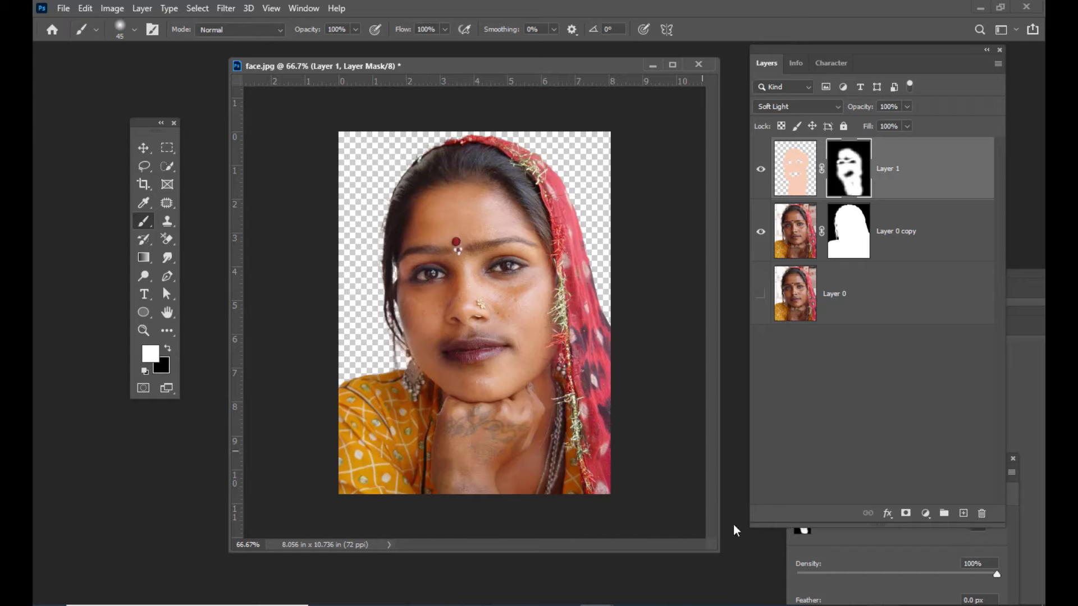
drag(521, 68, 505, 68)
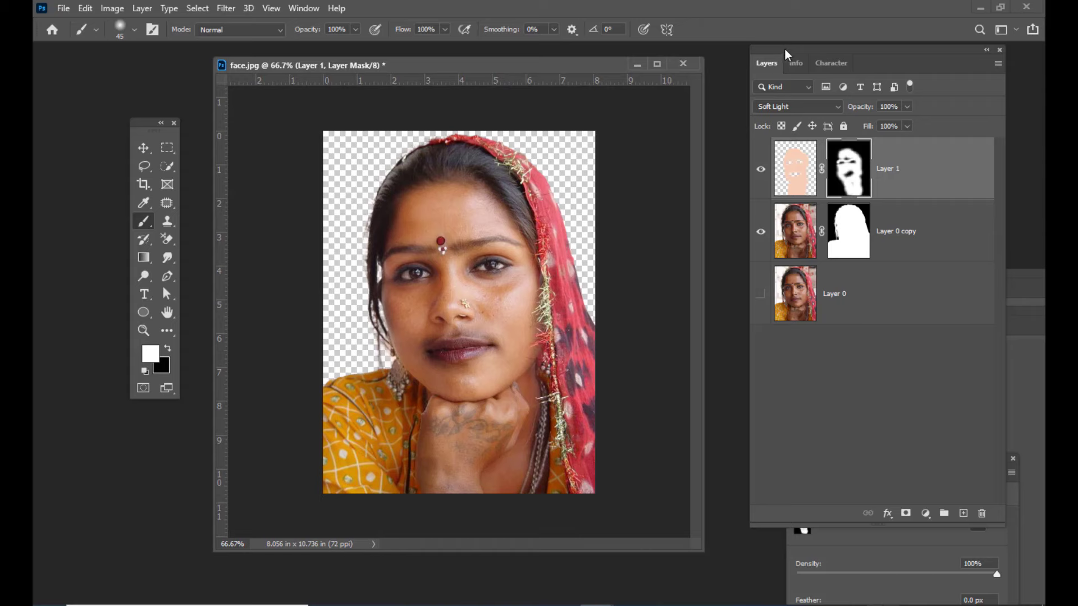
drag(785, 49, 769, 52)
drag(557, 65, 561, 63)
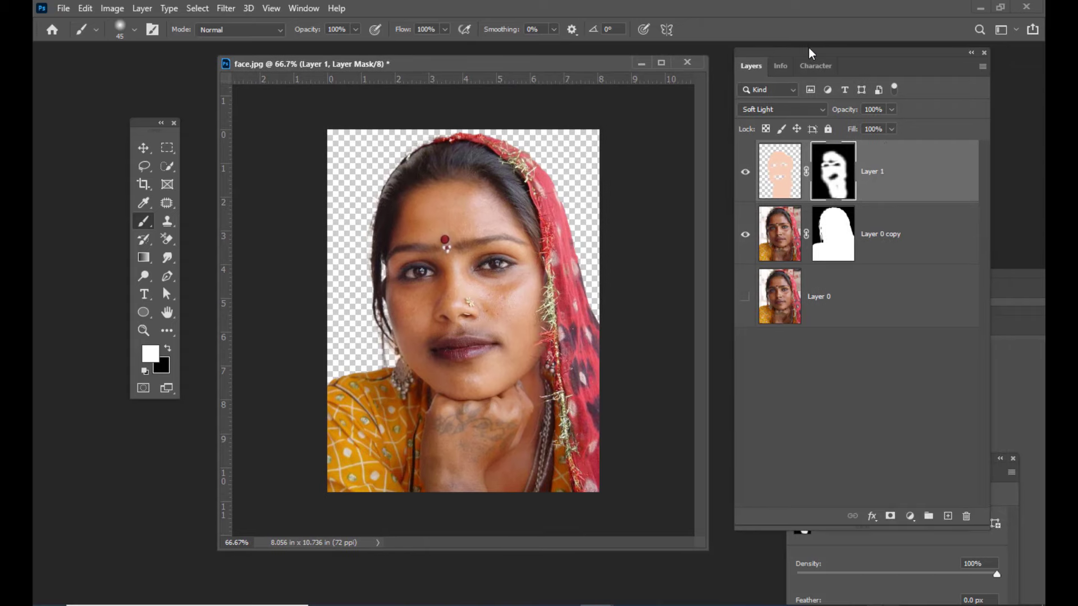
drag(809, 48, 787, 55)
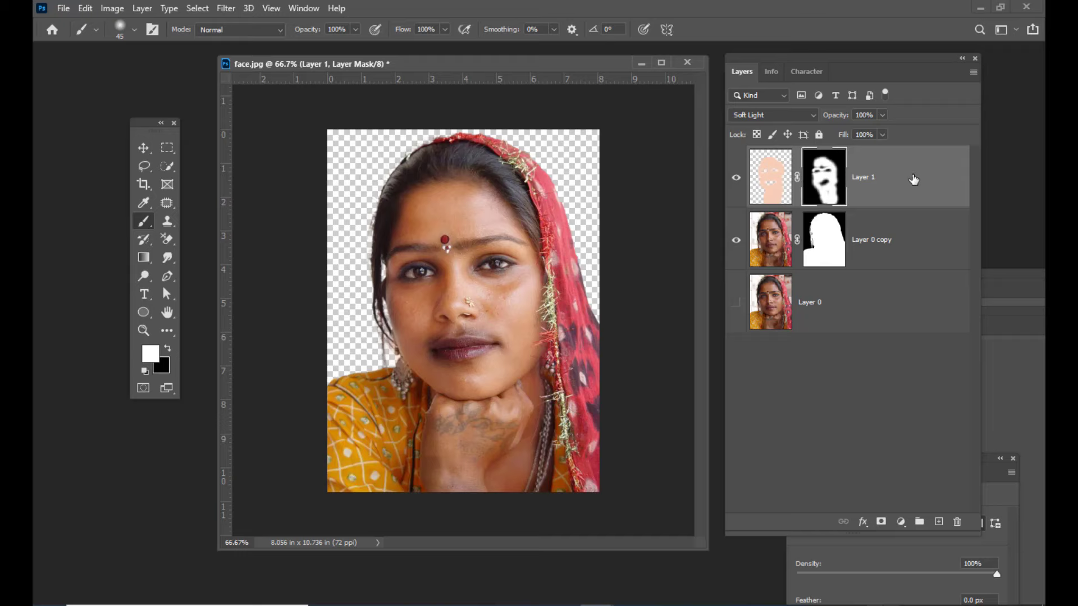
Duplicate Layer 1 with its mask and lower the opacity of the copy to 34%
key(ctrl+j)
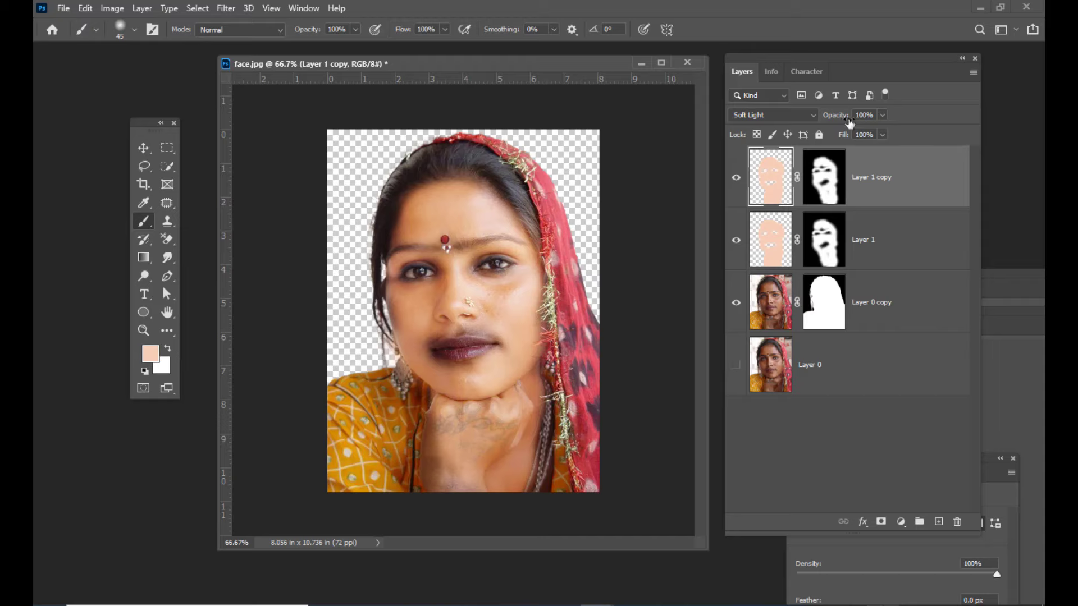
click(882, 115)
drag(852, 130, 842, 130)
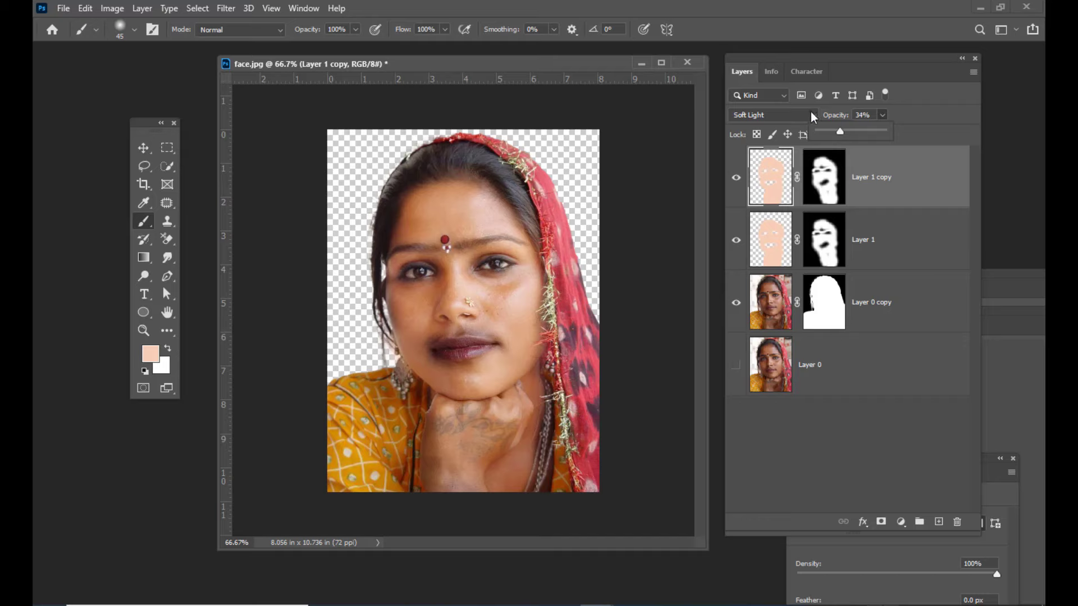
drag(828, 59, 829, 58)
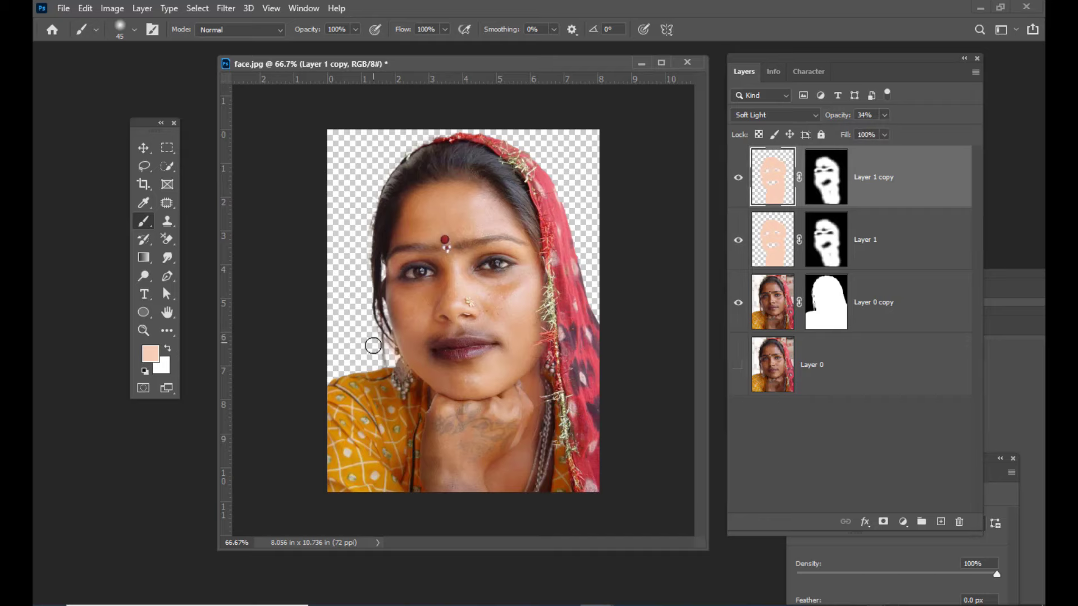
click(831, 243)
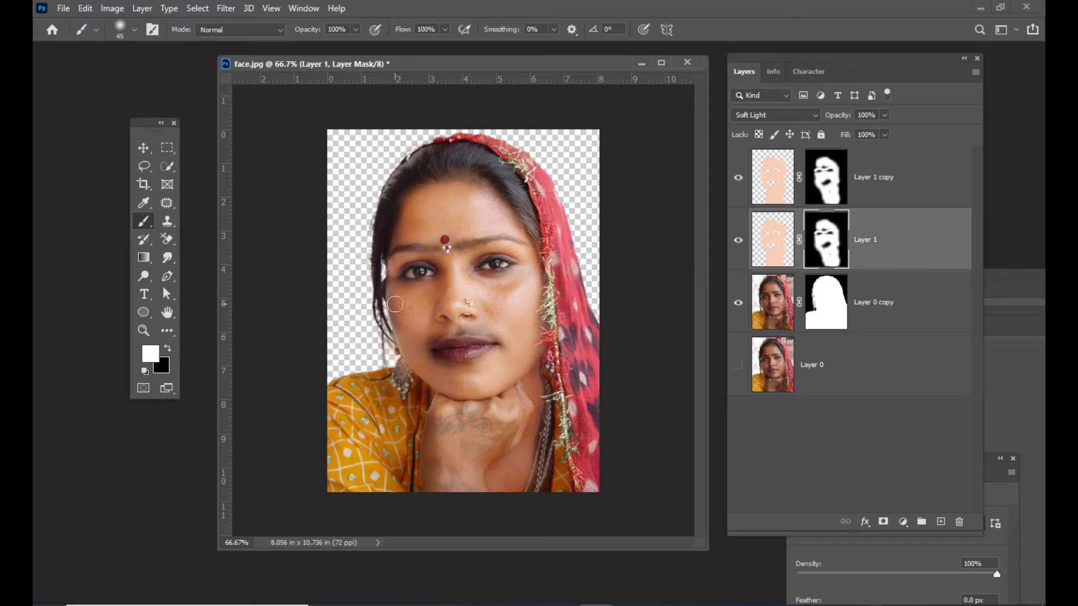
click(738, 301)
drag(472, 62, 458, 64)
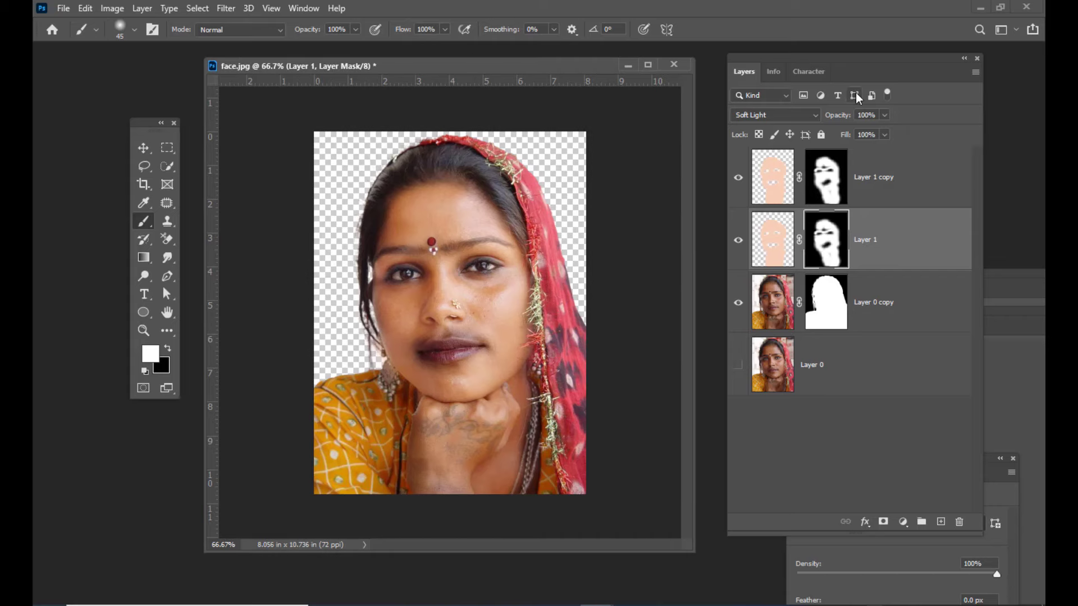
Create a merged copy of all visible layers as a new layer above Layer 1 copy
click(946, 162)
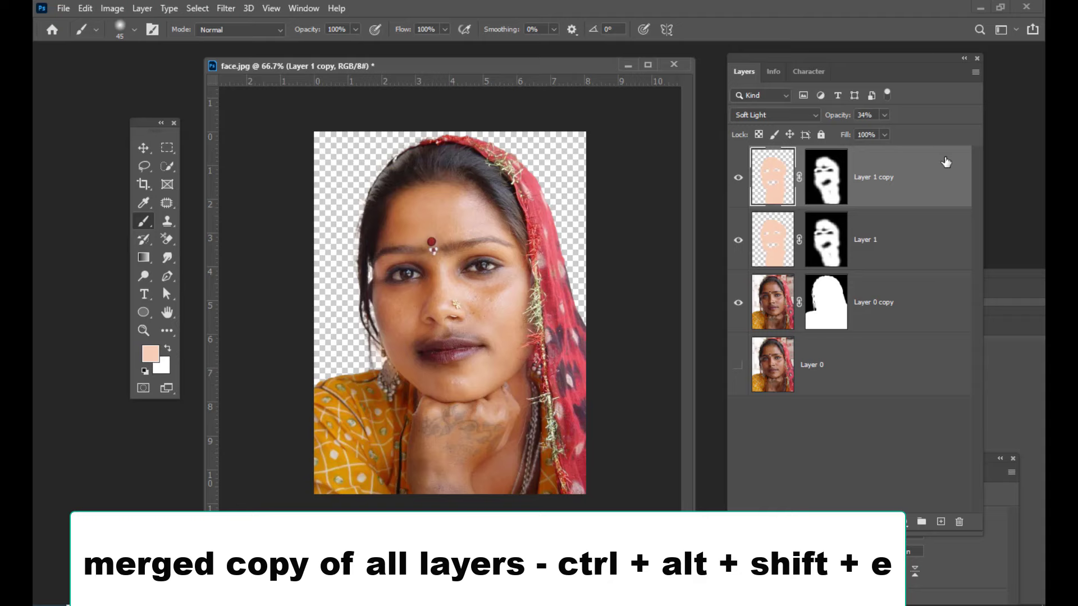
key(ctrl+alt+shift+e)
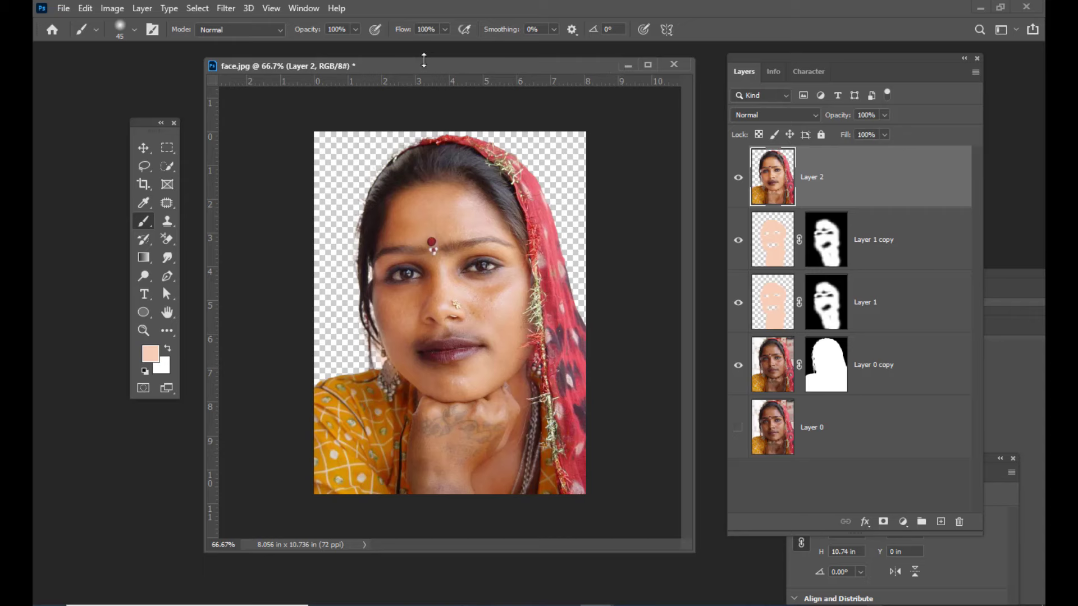
drag(425, 64, 414, 66)
drag(748, 64, 740, 59)
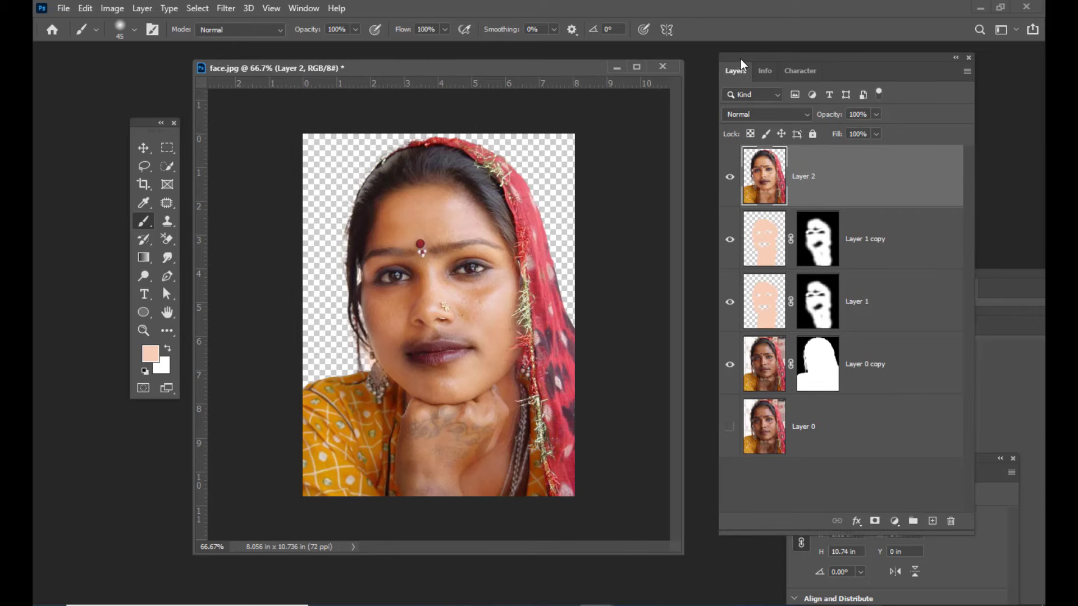
drag(513, 69, 531, 54)
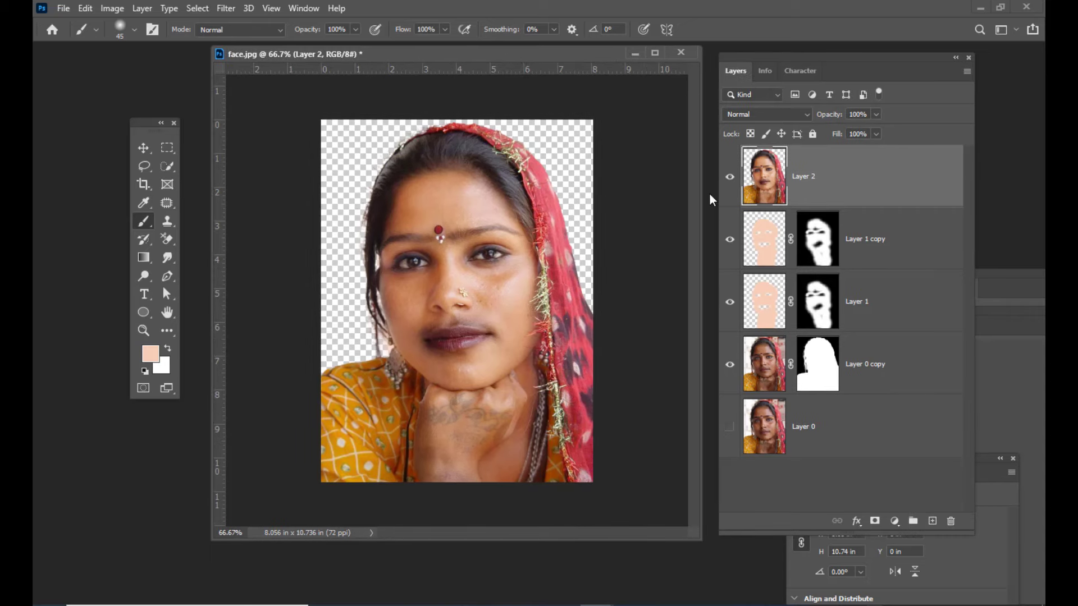
Use the Patch tool on the merged layer to repair the blemish beneath the eye beside the nose ring
key(ctrl+plus)
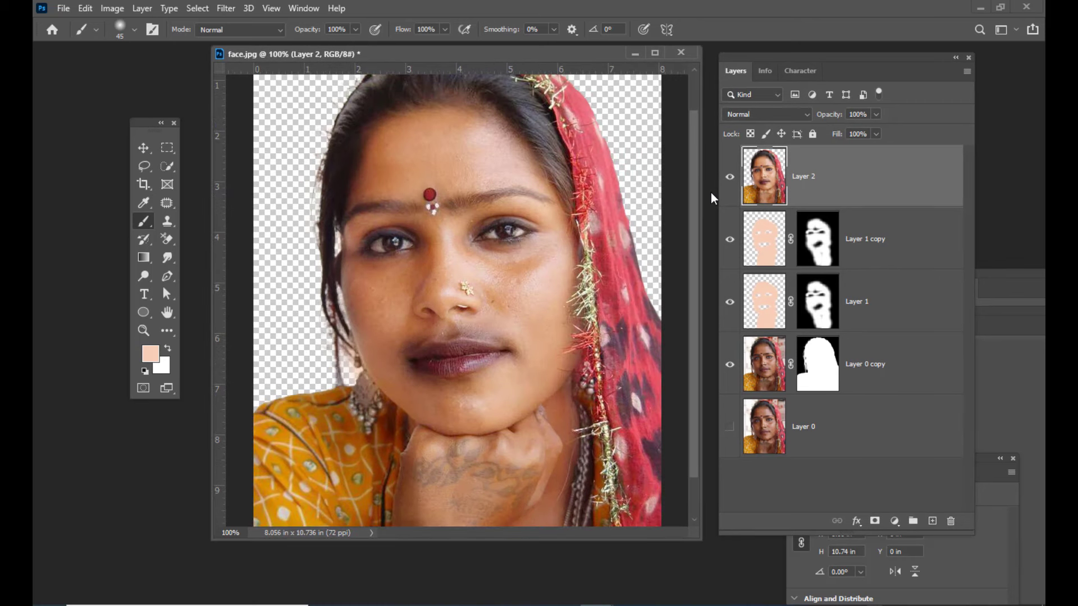
click(167, 202)
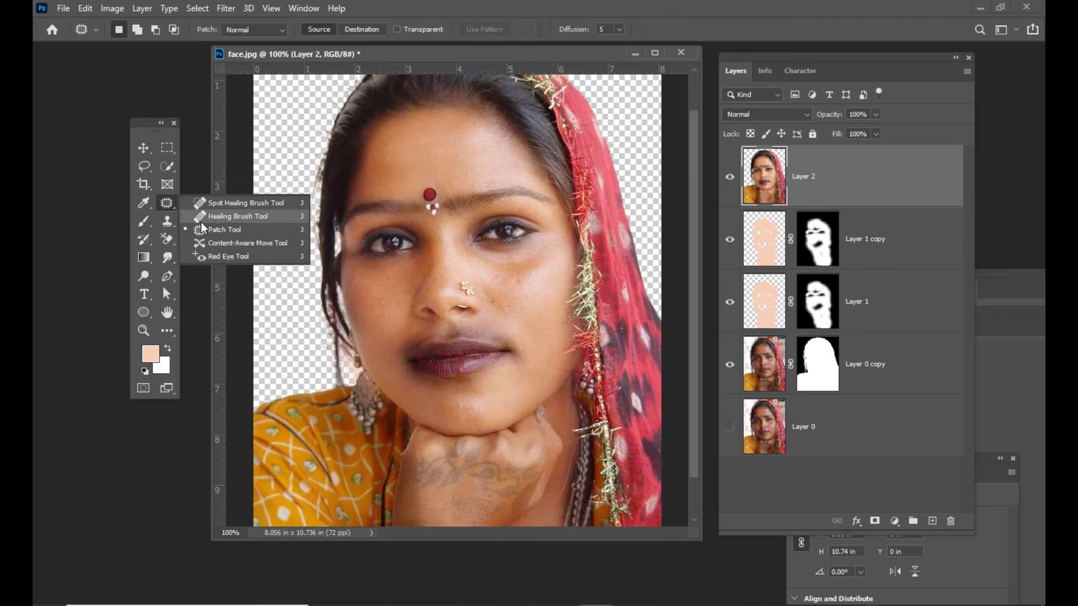
click(204, 230)
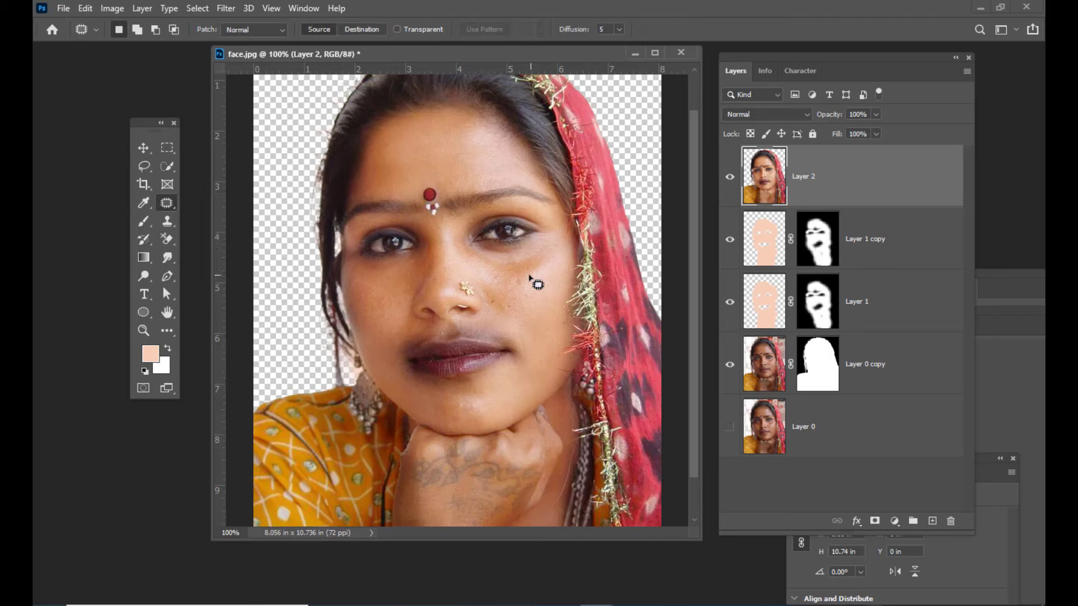
mouse_move(516, 276)
mouse_down()
mouse_move(509, 288)
mouse_move(525, 291)
mouse_move(517, 276)
mouse_up()
drag(488, 59, 461, 77)
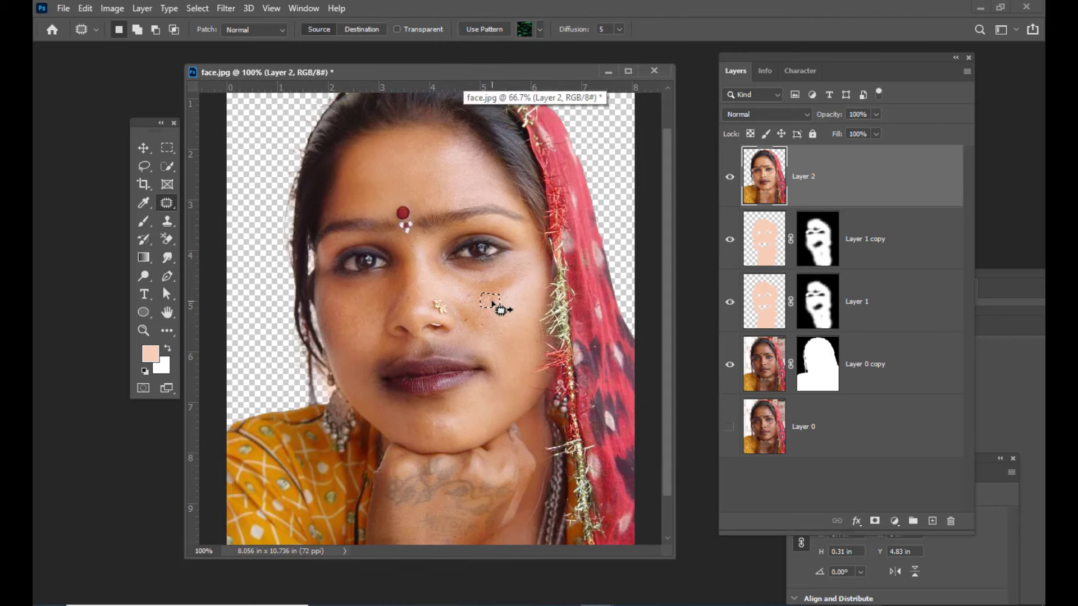
mouse_move(494, 306)
mouse_down()
mouse_move(517, 307)
mouse_move(464, 313)
mouse_move(463, 327)
mouse_move(497, 319)
mouse_up()
key(ctrl+d)
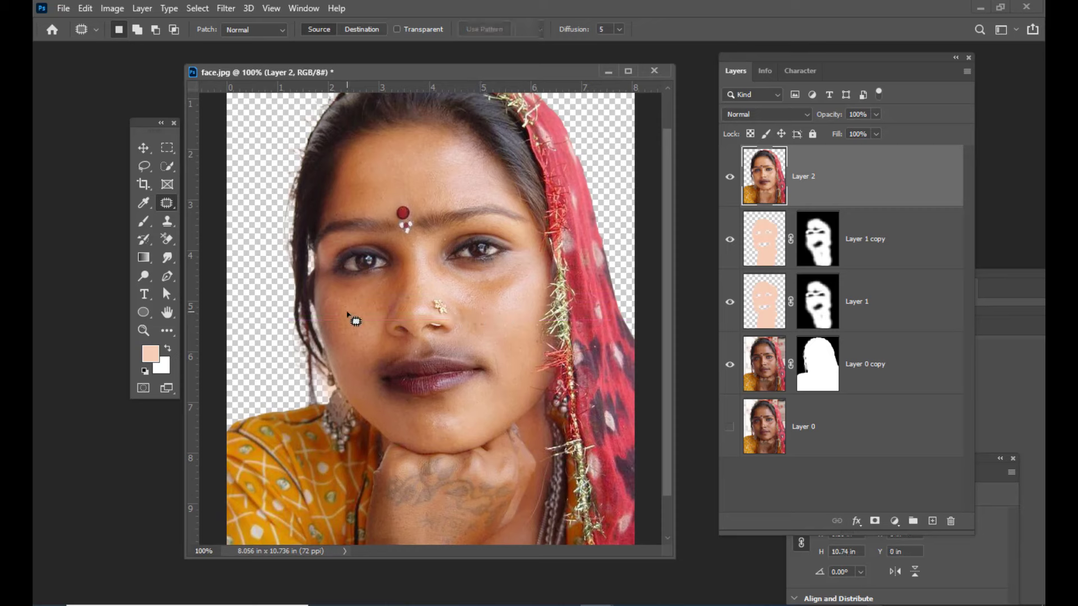
Patch the blemishes on the opposite cheek with clean skin from nearby, clearing the selection after each repair
mouse_move(338, 305)
mouse_down()
mouse_move(335, 326)
mouse_move(354, 315)
mouse_move(339, 305)
mouse_move(377, 329)
mouse_move(363, 308)
mouse_up()
mouse_move(367, 311)
mouse_down()
mouse_move(323, 297)
mouse_move(329, 323)
mouse_move(369, 306)
mouse_move(323, 314)
mouse_move(344, 311)
mouse_up()
key(ctrl+d)
key(ctrl+d)
drag(346, 306, 361, 313)
key(ctrl+d)
Patch the uneven spots on the chin and forehead with nearby clean skin and clear the selection
mouse_move(465, 439)
mouse_down()
mouse_move(421, 416)
mouse_move(456, 426)
mouse_up()
key(ctrl+d)
mouse_move(459, 179)
mouse_down()
mouse_move(449, 193)
mouse_move(466, 176)
mouse_move(433, 145)
mouse_move(409, 174)
mouse_move(392, 171)
mouse_move(401, 175)
mouse_up()
key(ctrl+d)
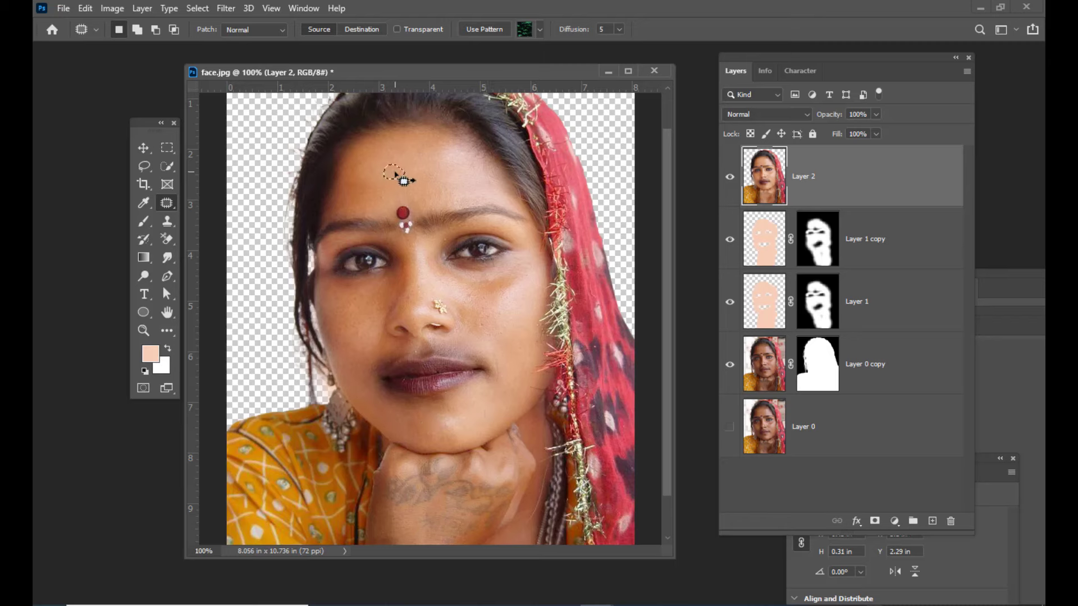
key(ctrl+d)
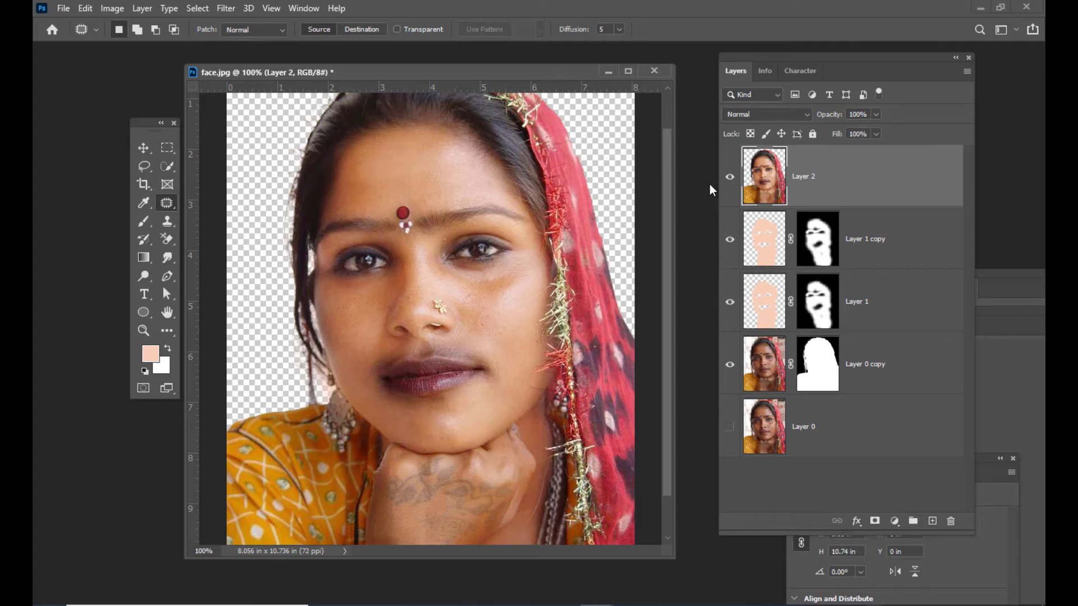
Patch the remaining uneven spots on both cheeks with nearby clean skin, clearing the selection after each repair
key(ctrl+minus)
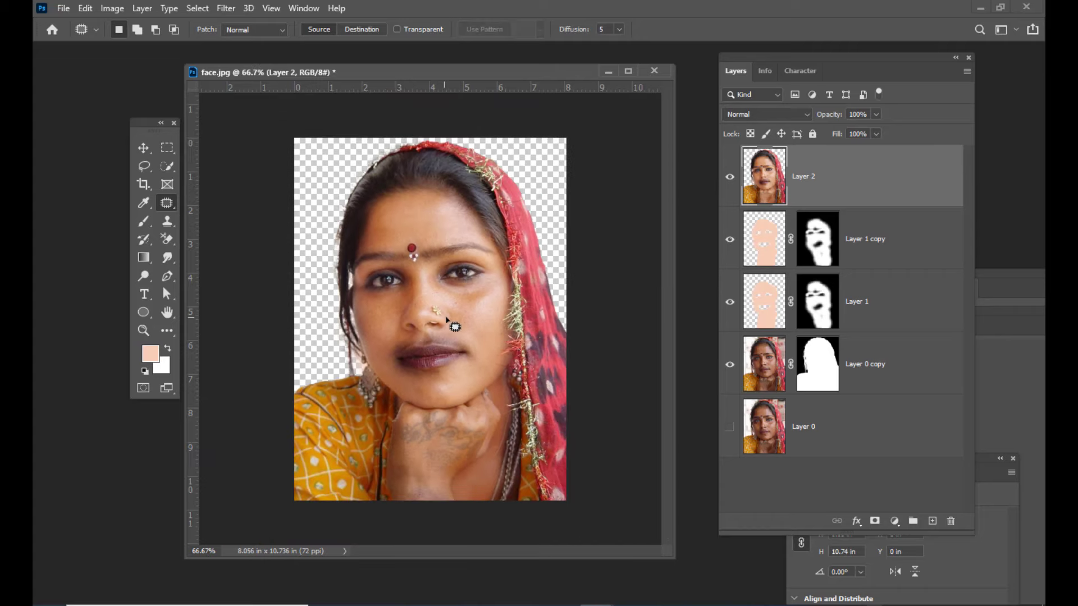
mouse_move(474, 308)
mouse_down()
mouse_move(464, 305)
mouse_move(459, 325)
mouse_move(482, 318)
mouse_up()
key(ctrl+d)
mouse_move(385, 335)
mouse_down()
mouse_move(387, 323)
mouse_move(371, 320)
mouse_move(383, 330)
mouse_up()
drag(382, 323, 391, 310)
key(ctrl+d)
Duplicate the retouched merged layer, Layer 2
drag(427, 69, 464, 65)
drag(780, 57, 781, 57)
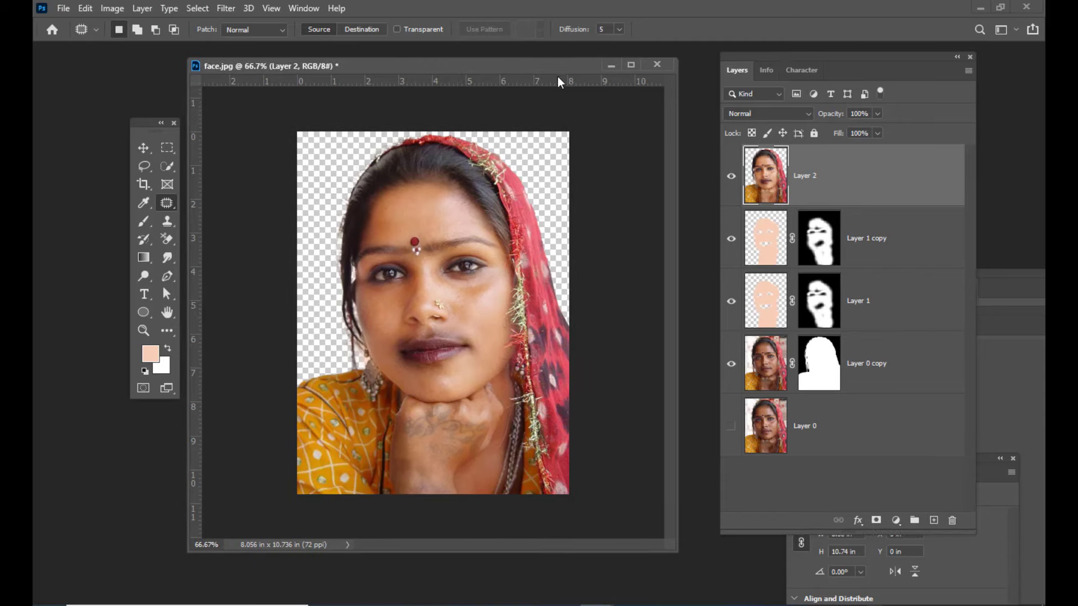
drag(537, 67, 541, 69)
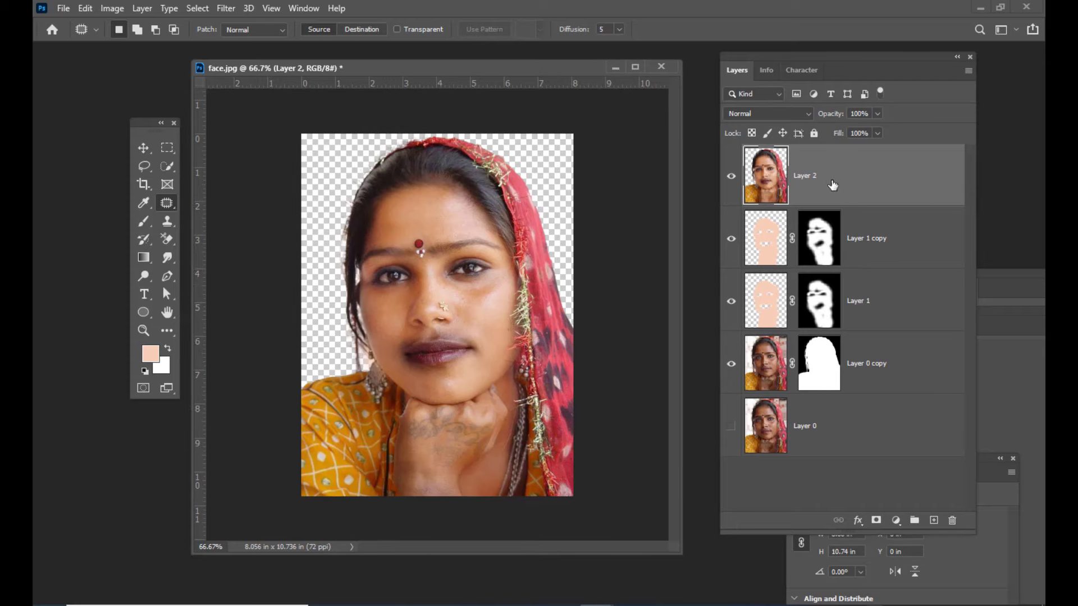
key(ctrl+j)
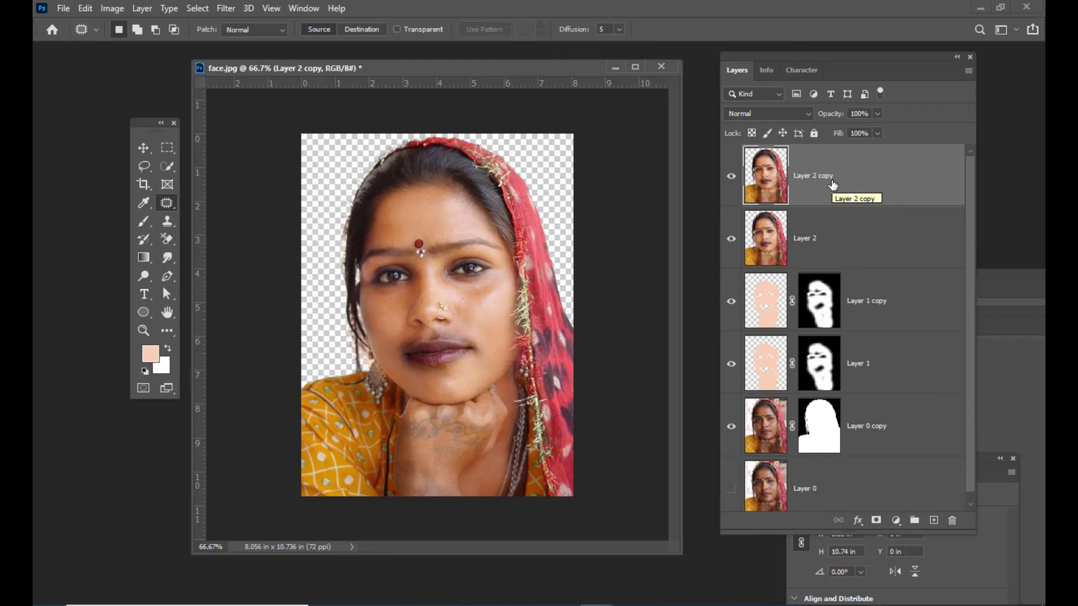
drag(469, 67, 482, 75)
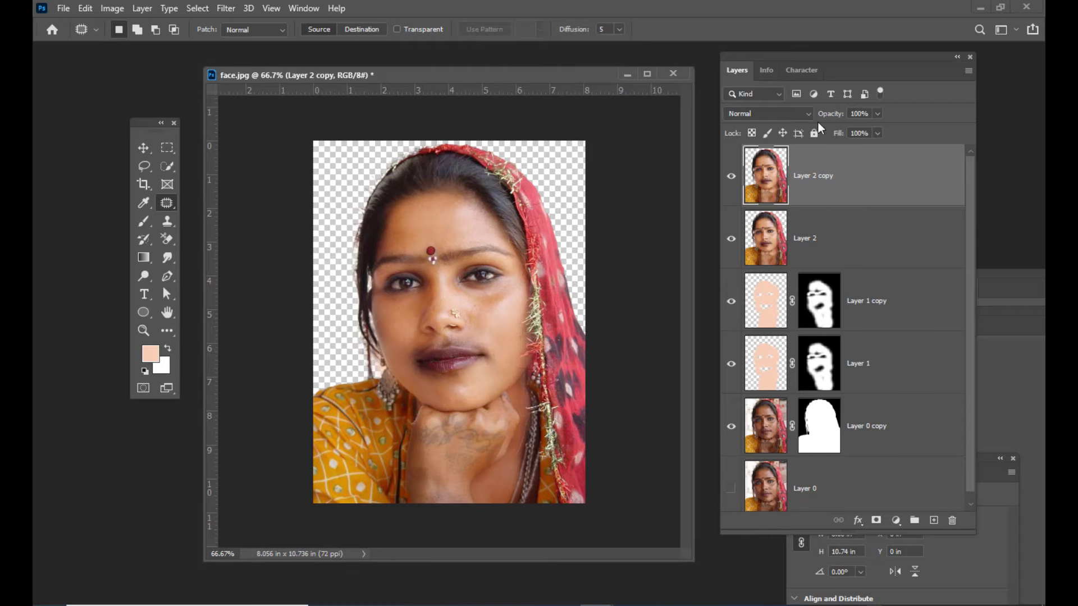
mouse_move(552, 75)
mouse_down()
mouse_move(543, 78)
mouse_move(566, 80)
mouse_up()
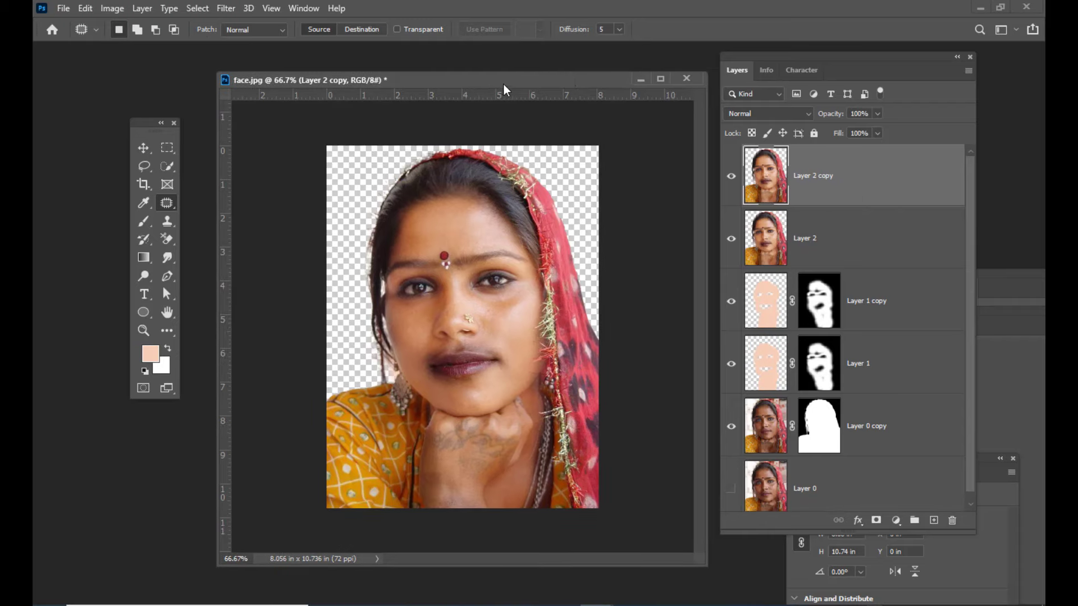
drag(500, 86, 500, 89)
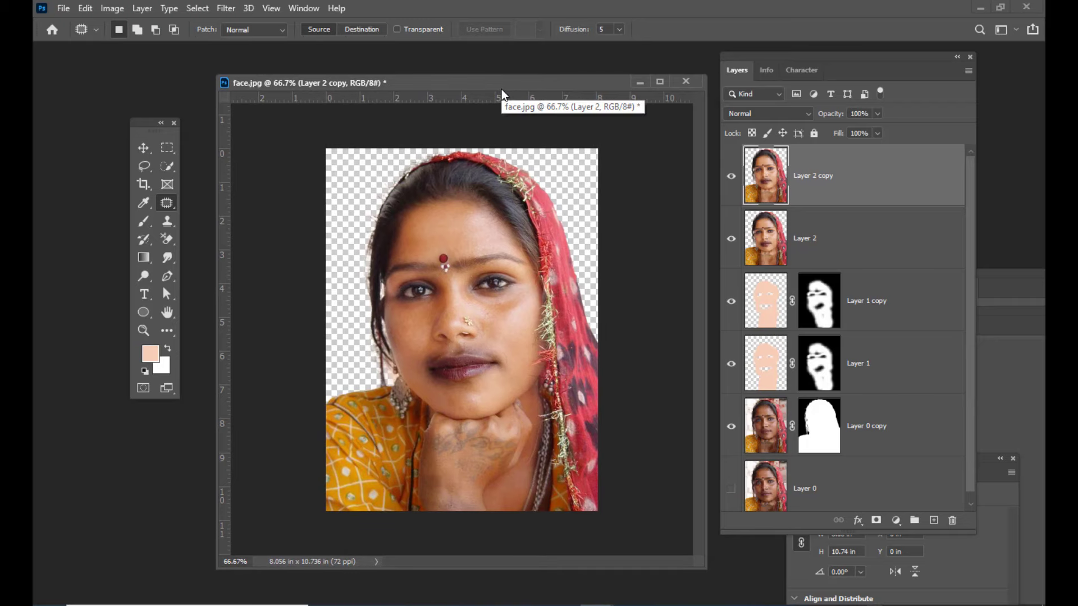
drag(500, 89, 486, 89)
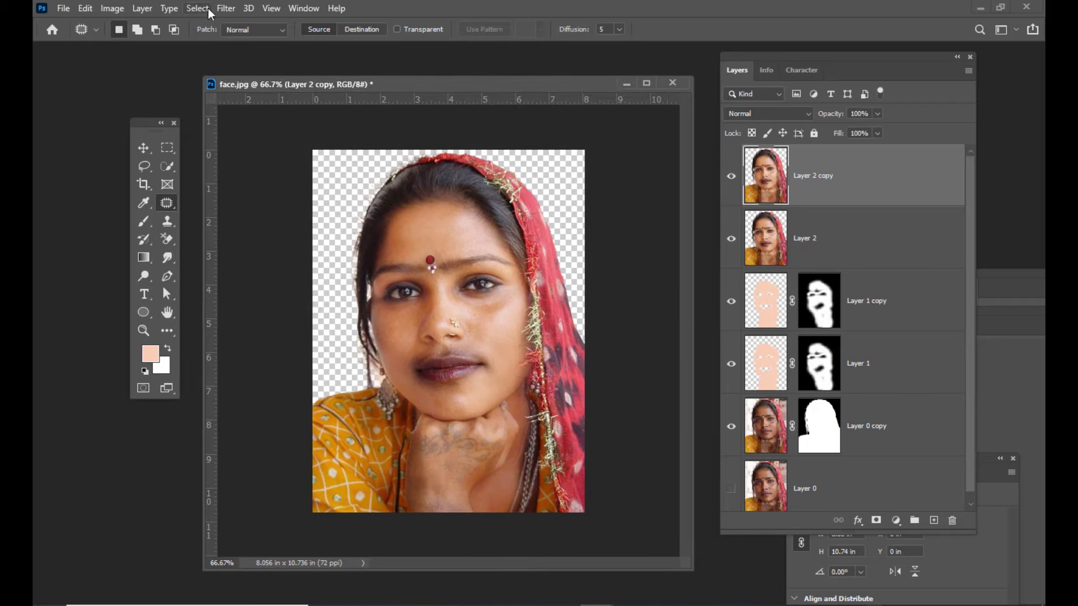
Apply a Surface Blur with a radius of 27 pixels and a low threshold to Layer 2 copy to smooth the skin
click(225, 9)
mouse_move(260, 167)
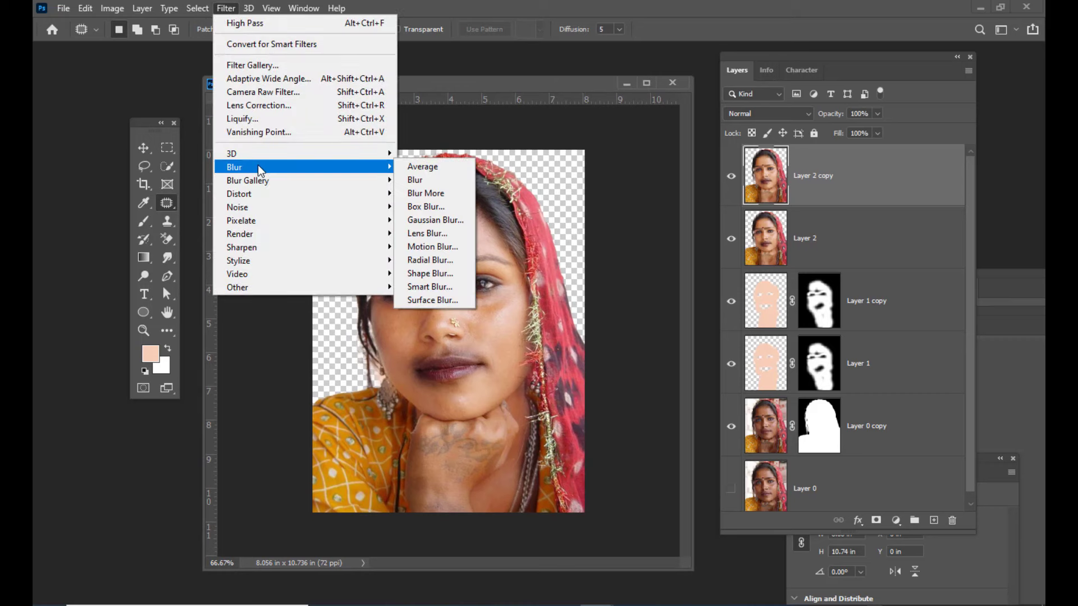
click(452, 303)
drag(647, 70, 612, 66)
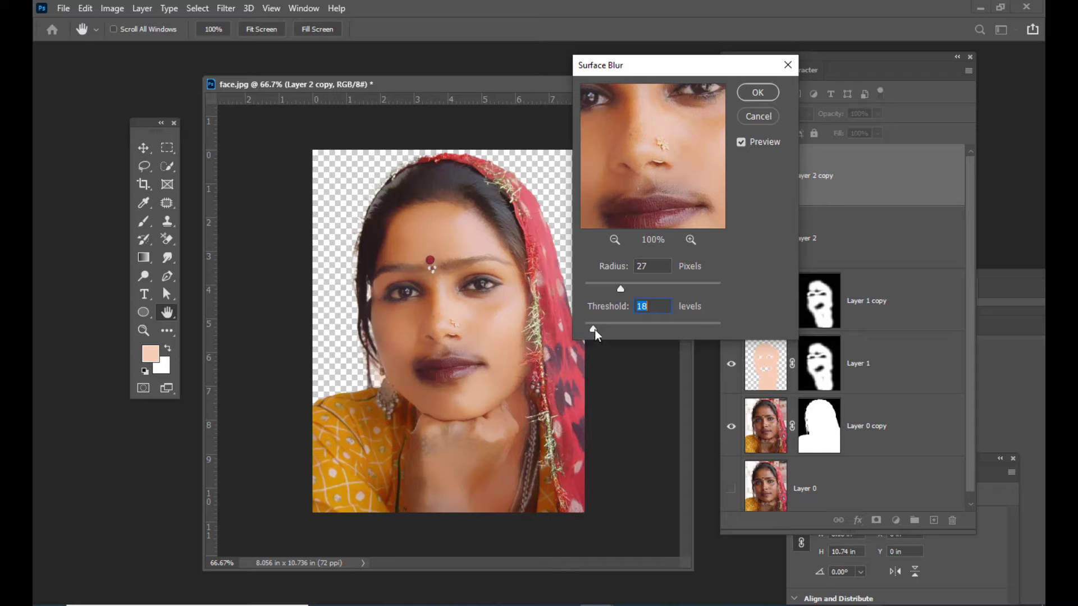
drag(594, 330, 592, 330)
click(755, 92)
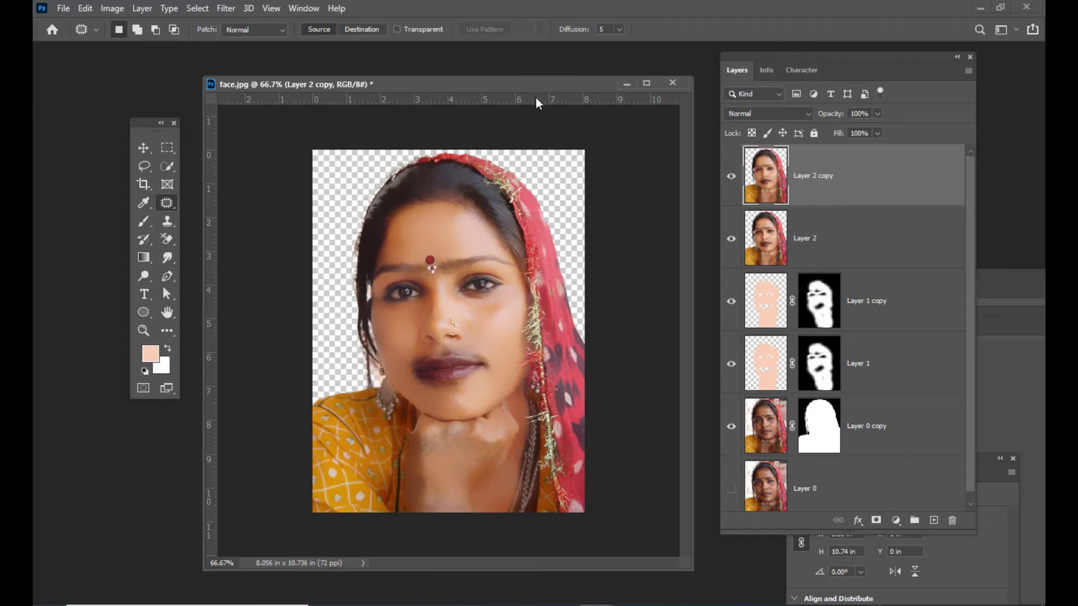
Add a black layer mask to Layer 2 copy to hide its blurred content
drag(537, 84, 528, 84)
mouse_move(803, 58)
mouse_down()
mouse_move(780, 55)
mouse_move(792, 50)
mouse_up()
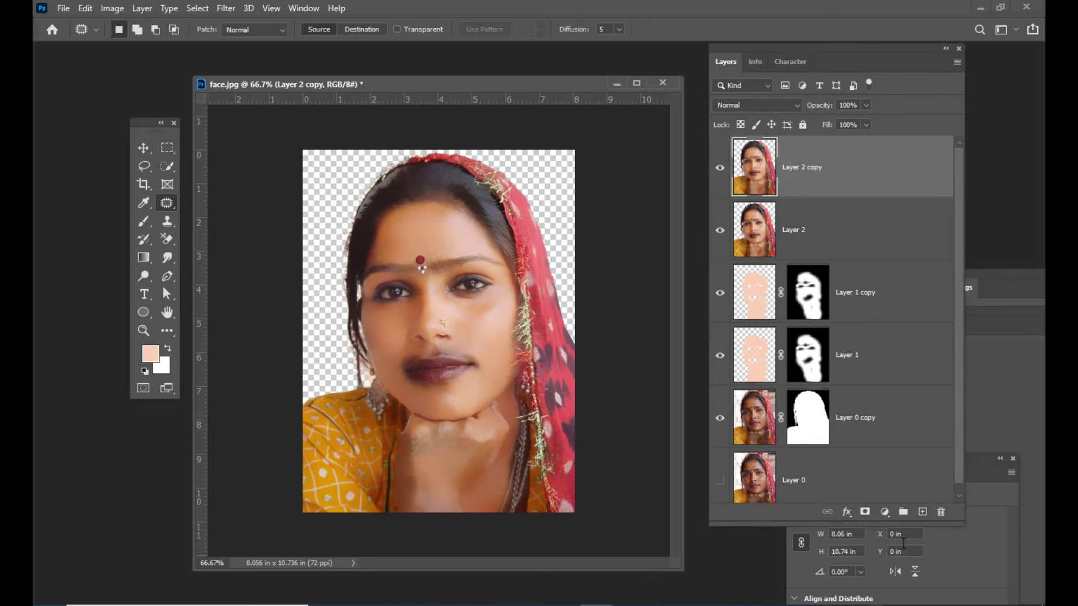
alt+click(864, 513)
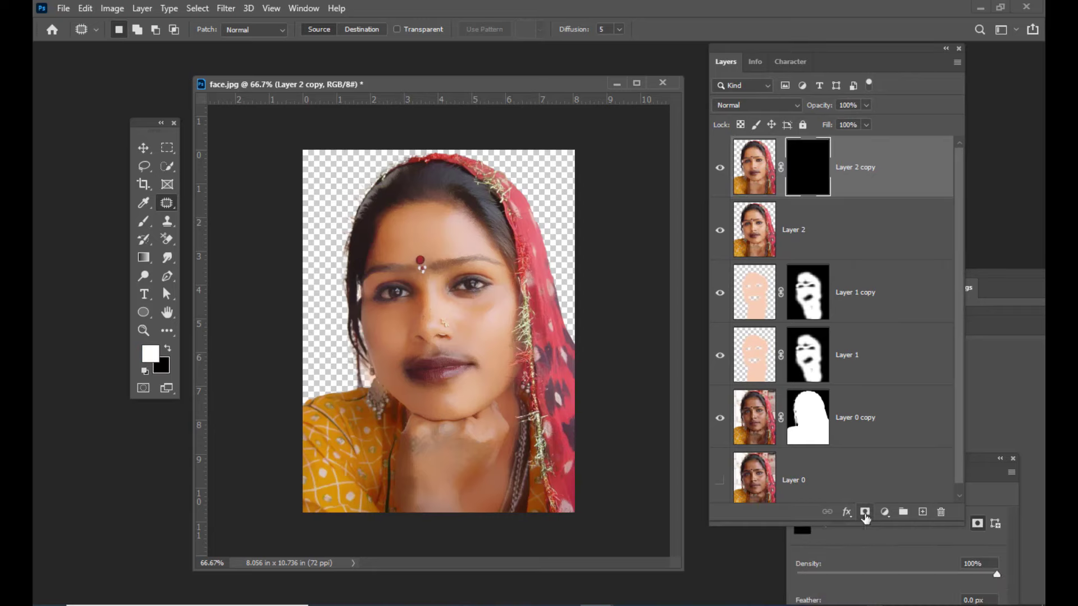
drag(746, 50, 774, 48)
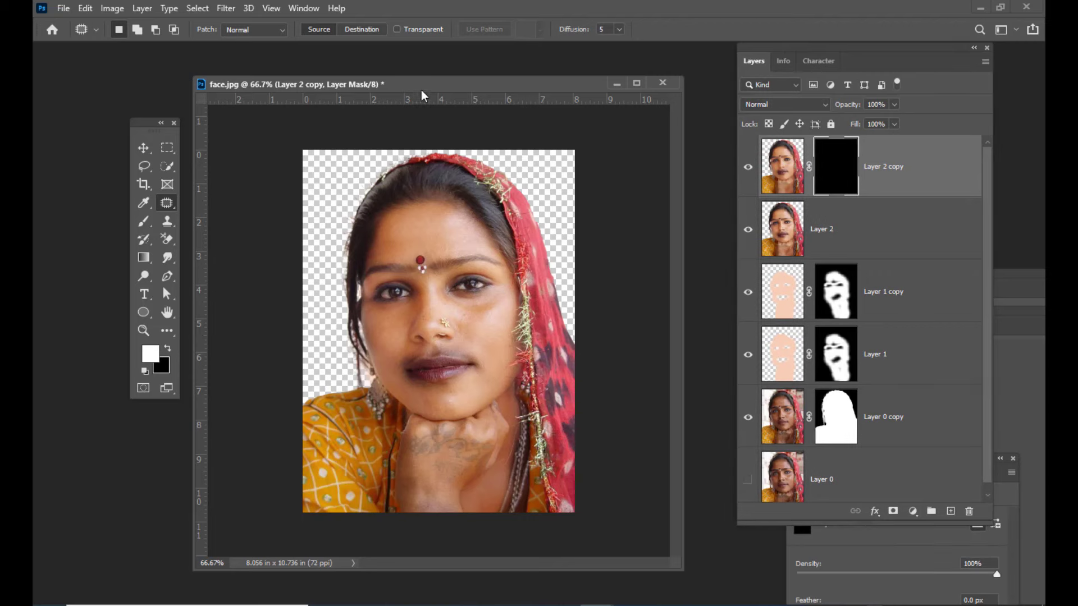
drag(423, 95, 456, 92)
Set up the Brush tool with a size of 90 and 60% flow for painting on the mask
drag(144, 221, 177, 225)
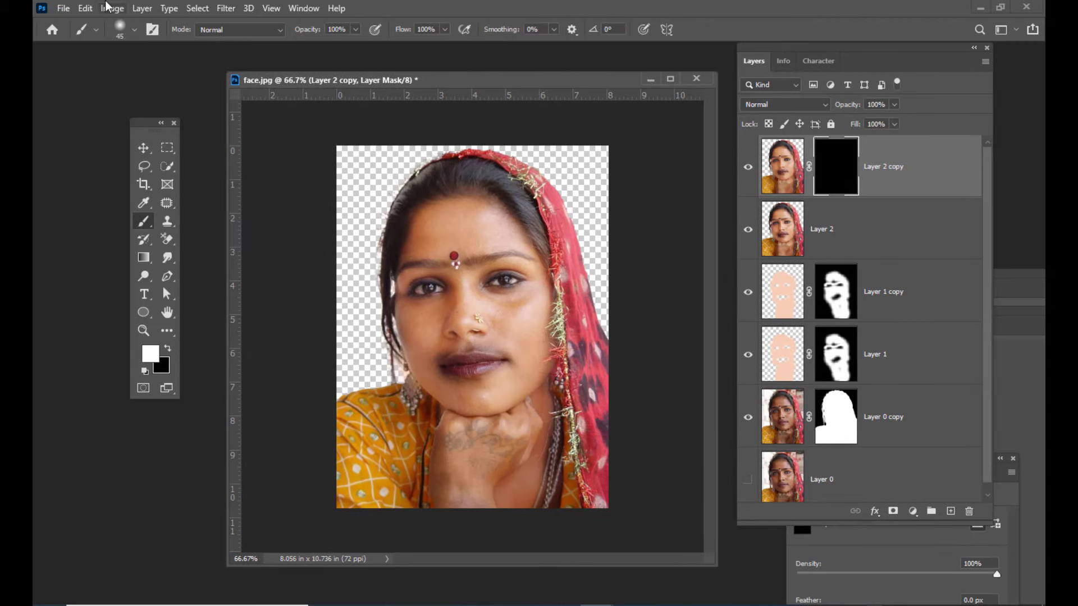
click(444, 29)
drag(446, 45, 446, 79)
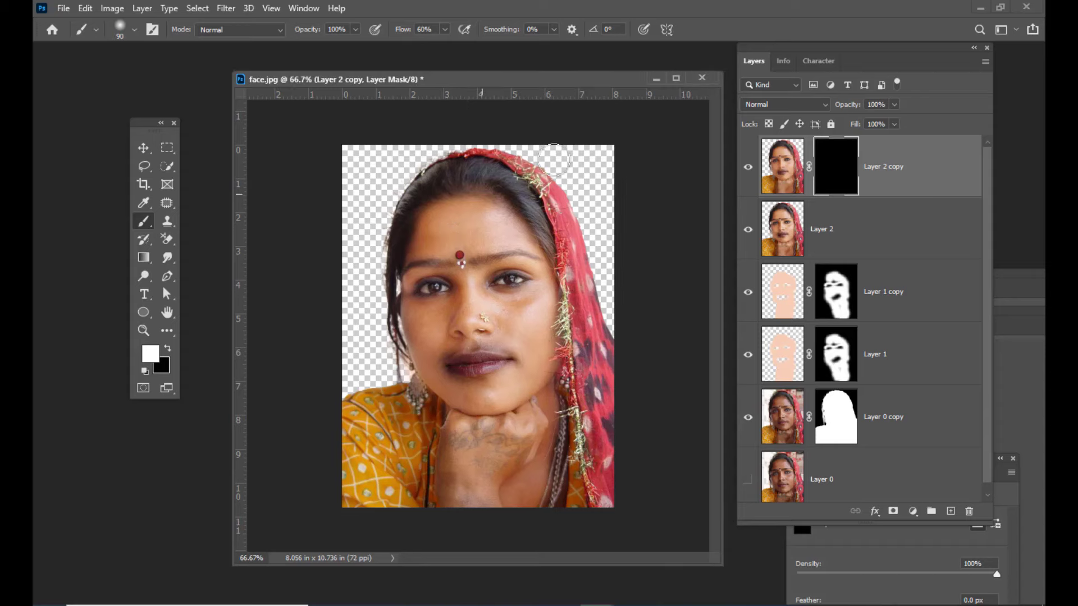
drag(489, 80, 469, 73)
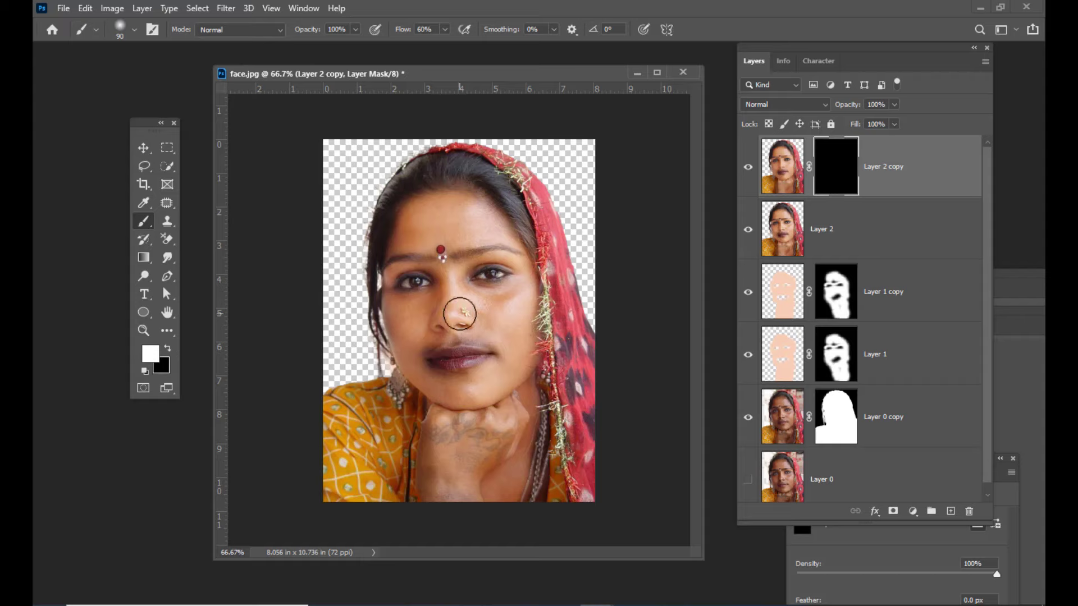
drag(448, 78, 468, 73)
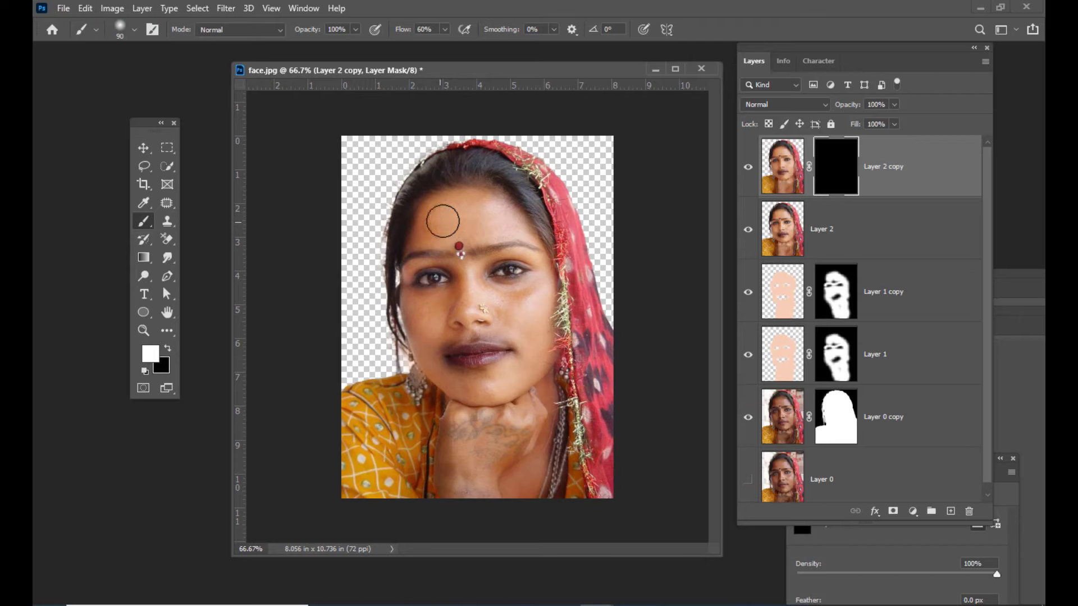
Paint white on the Layer 2 copy mask over the forehead, cheeks, chin and hand to reveal the smoothed skin
mouse_move(443, 221)
mouse_down()
mouse_move(486, 217)
mouse_move(428, 233)
mouse_move(489, 221)
mouse_move(457, 211)
mouse_move(469, 214)
mouse_up()
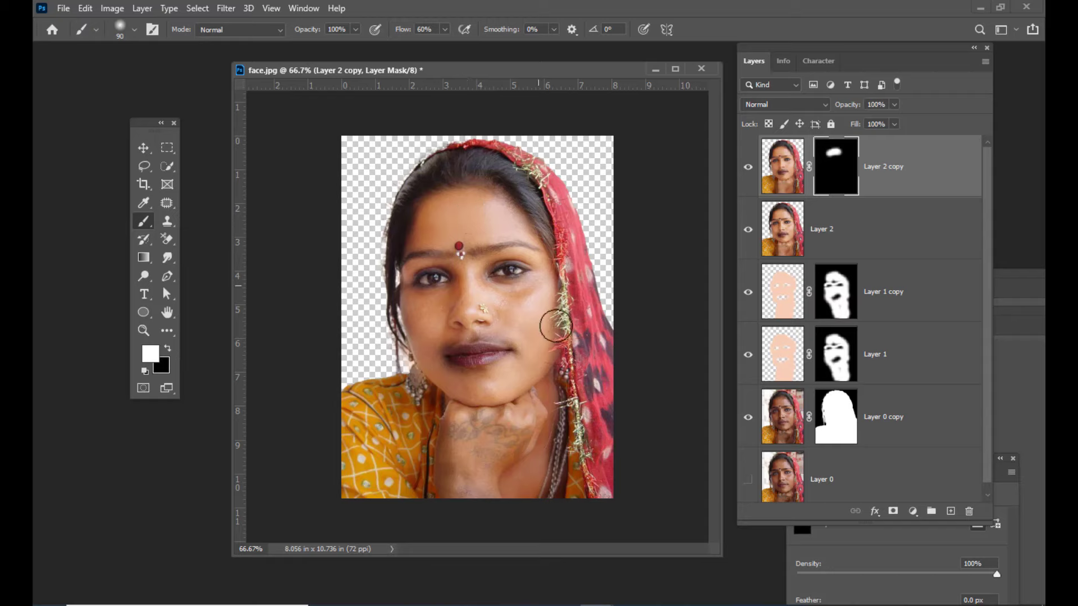
mouse_move(517, 303)
mouse_down()
mouse_move(525, 334)
mouse_move(508, 312)
mouse_move(532, 339)
mouse_move(534, 315)
mouse_move(530, 362)
mouse_move(538, 306)
mouse_move(538, 354)
mouse_move(534, 343)
mouse_move(527, 383)
mouse_move(495, 399)
mouse_move(457, 398)
mouse_move(414, 347)
mouse_move(423, 317)
mouse_move(413, 312)
mouse_move(494, 391)
mouse_up()
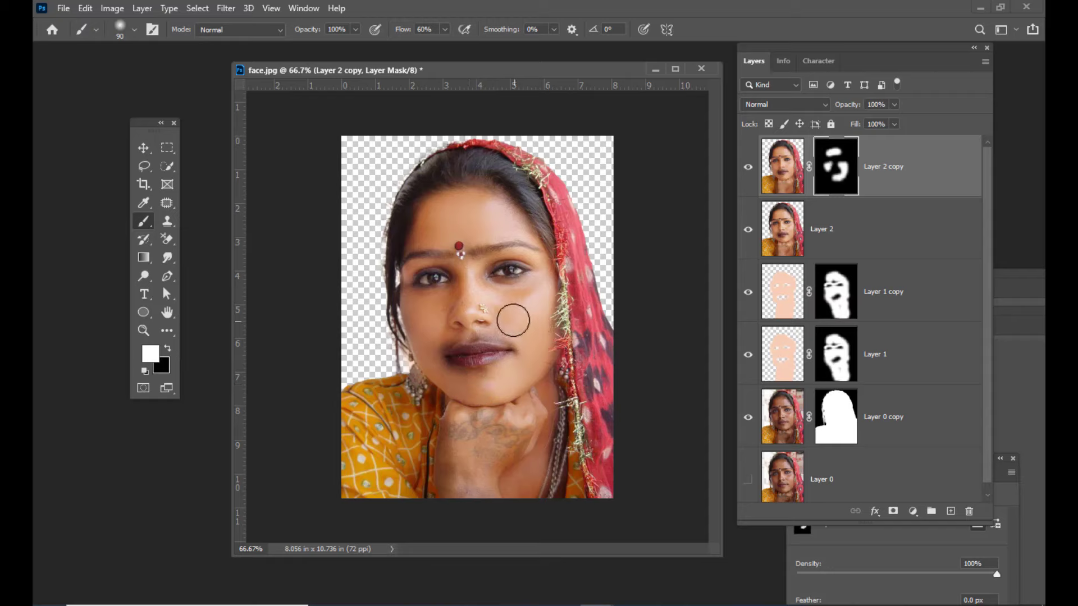
drag(500, 309, 529, 322)
mouse_move(509, 423)
mouse_down()
mouse_move(456, 440)
mouse_move(457, 477)
mouse_move(525, 474)
mouse_up()
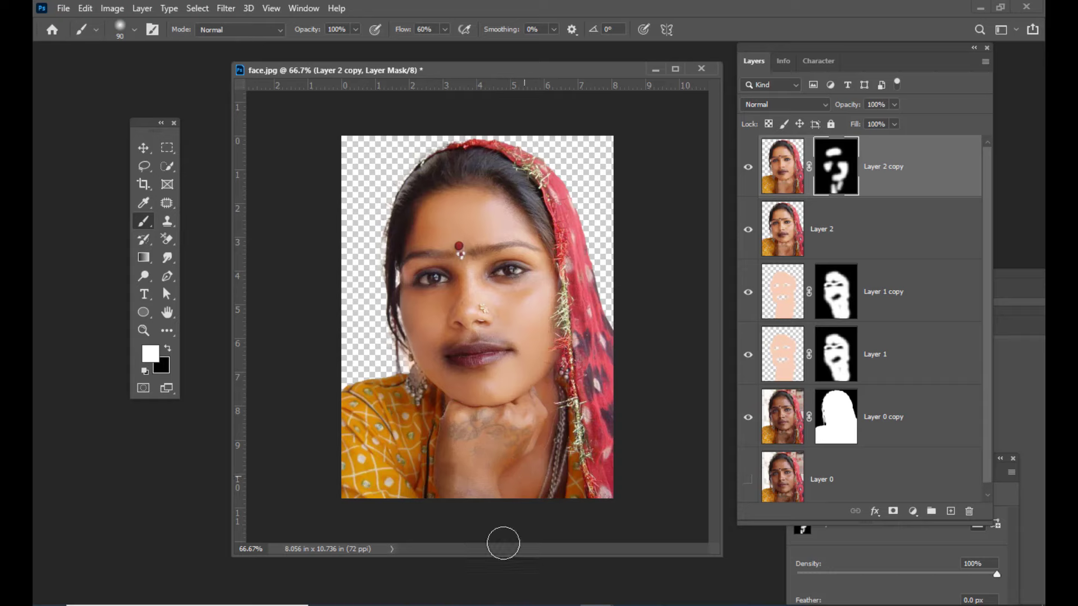
Switch to the Move tool and create a merged copy of all visible layers as a new layer above Layer 2 copy
drag(500, 71, 446, 74)
click(143, 147)
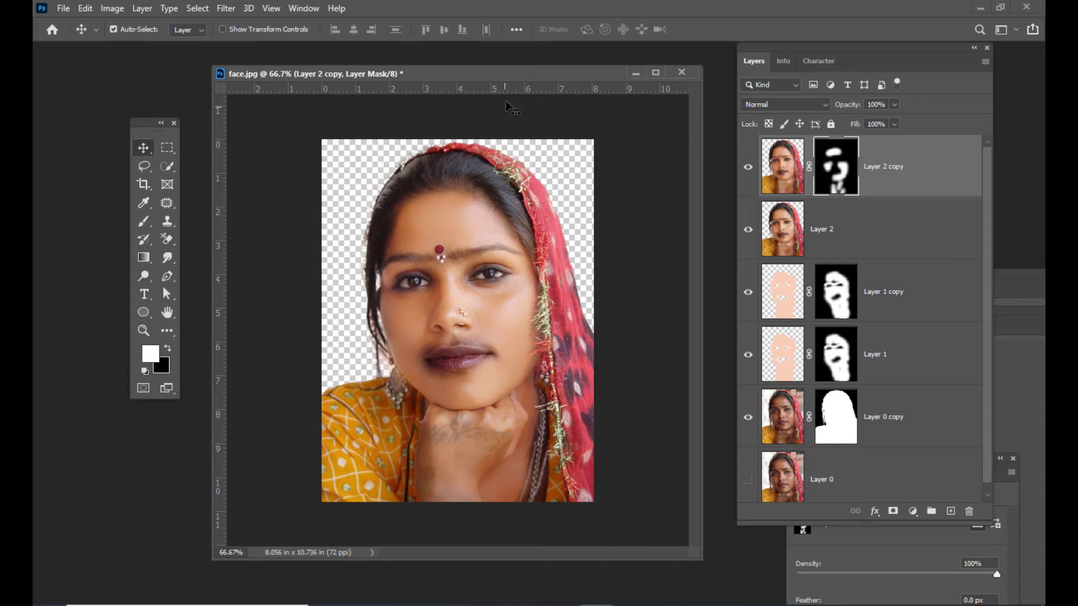
drag(512, 73, 494, 73)
mouse_move(763, 52)
mouse_down()
mouse_move(738, 57)
mouse_move(779, 58)
mouse_up()
click(759, 171)
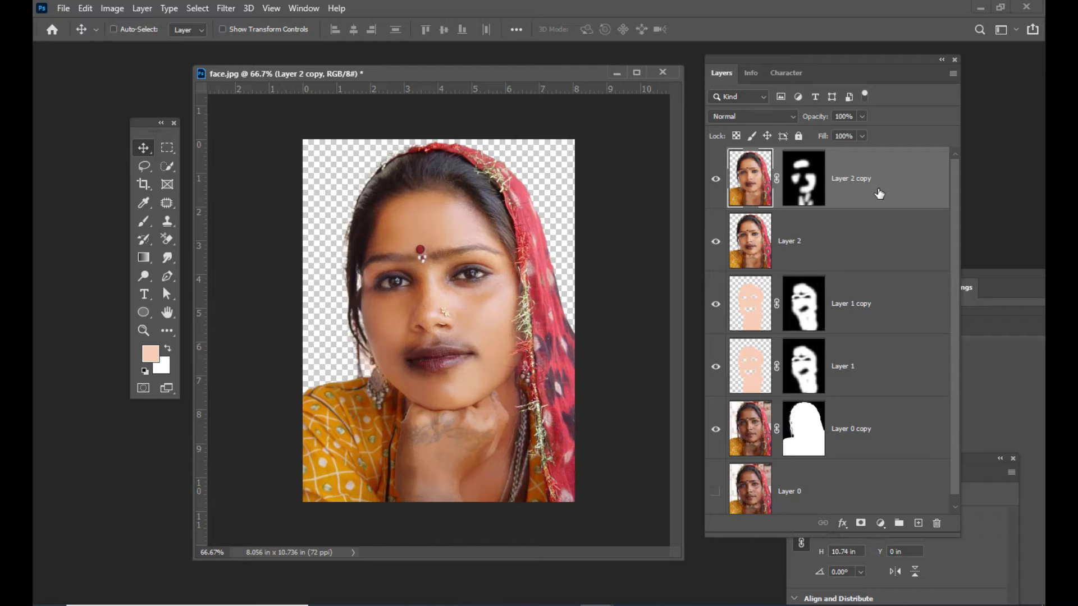
key(ctrl+shift+alt+e)
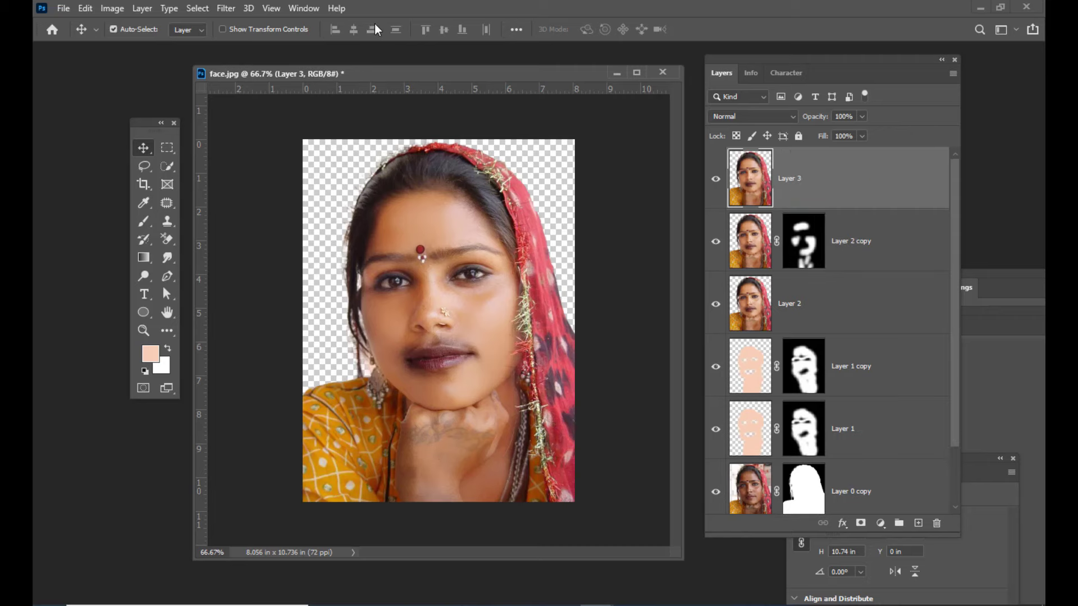
drag(452, 71, 473, 79)
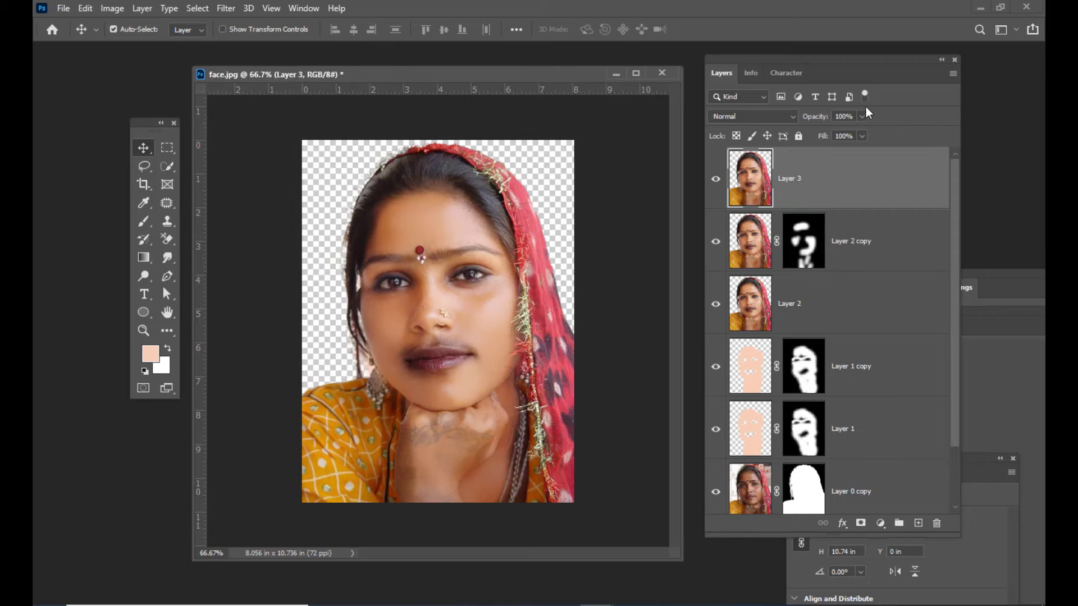
drag(757, 55, 763, 56)
drag(542, 74, 534, 73)
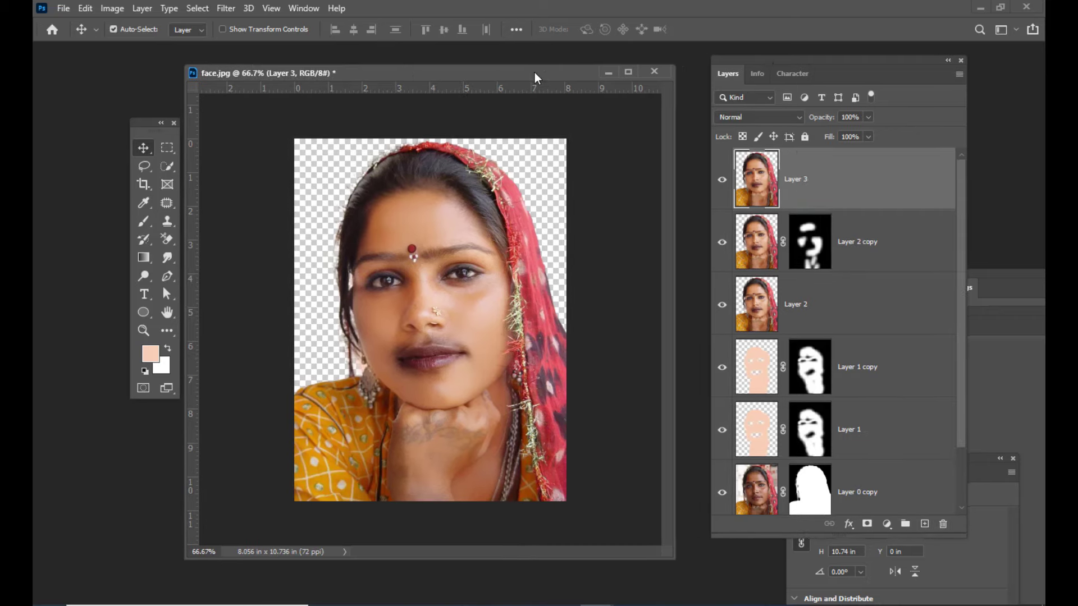
Duplicate Layer 3 and set the duplicate's blend mode to Overlay
key(ctrl+j)
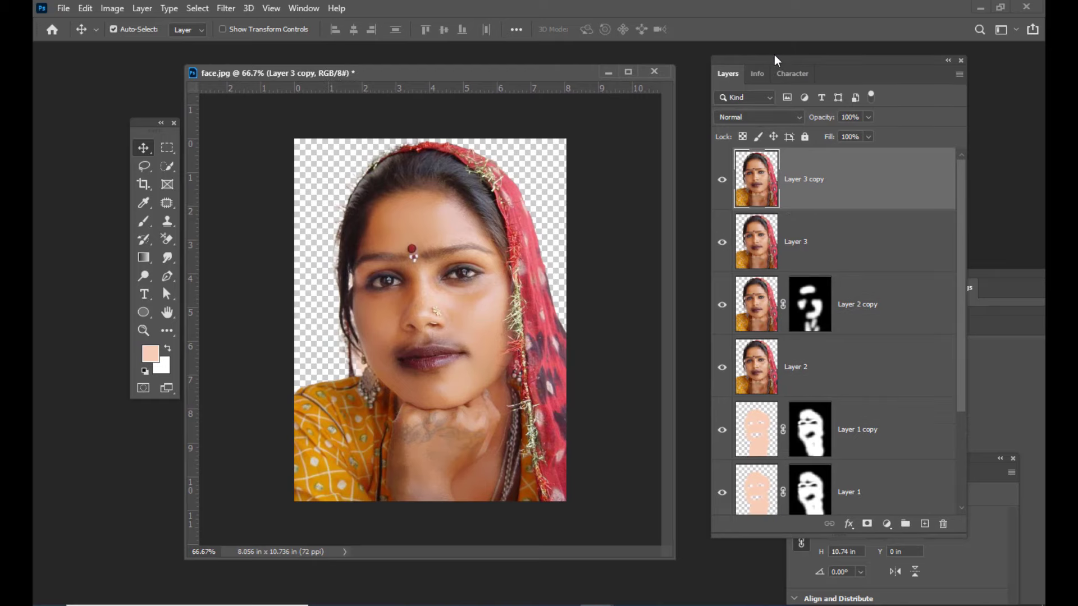
drag(469, 79, 479, 79)
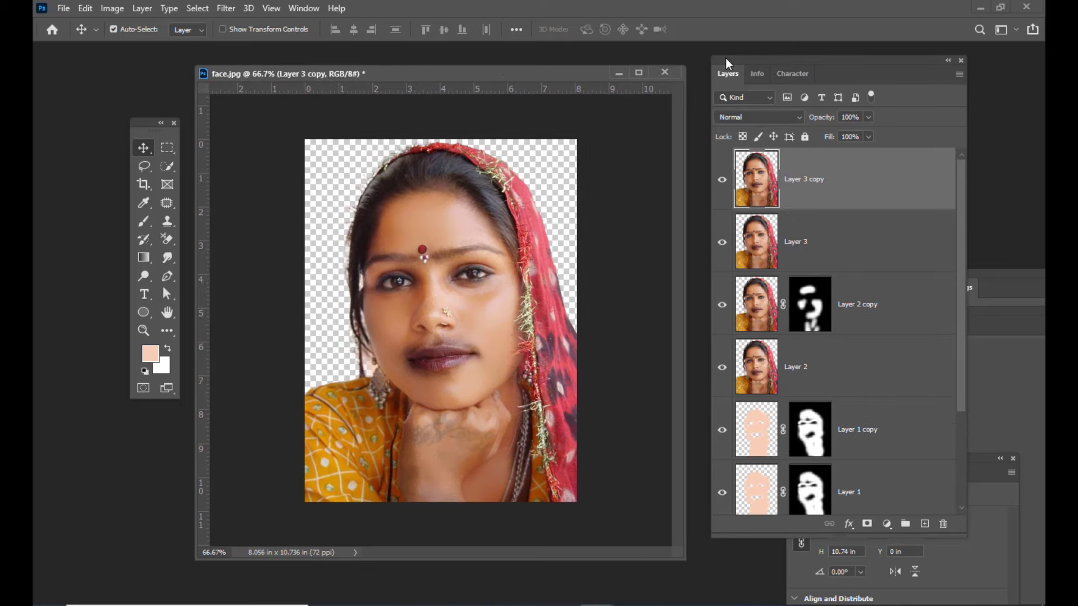
drag(725, 59, 715, 59)
click(743, 118)
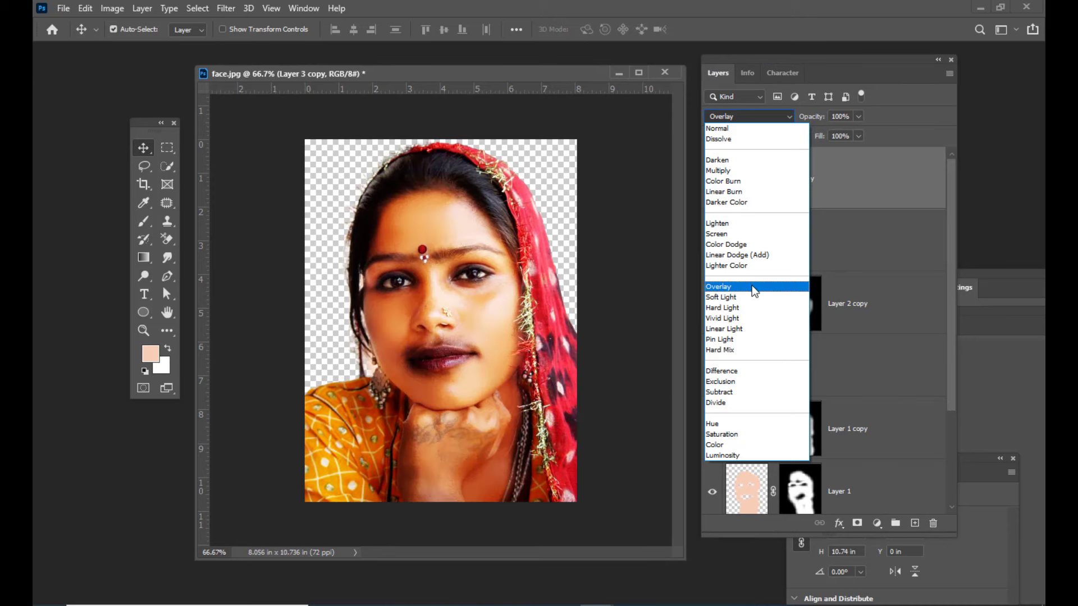
click(750, 288)
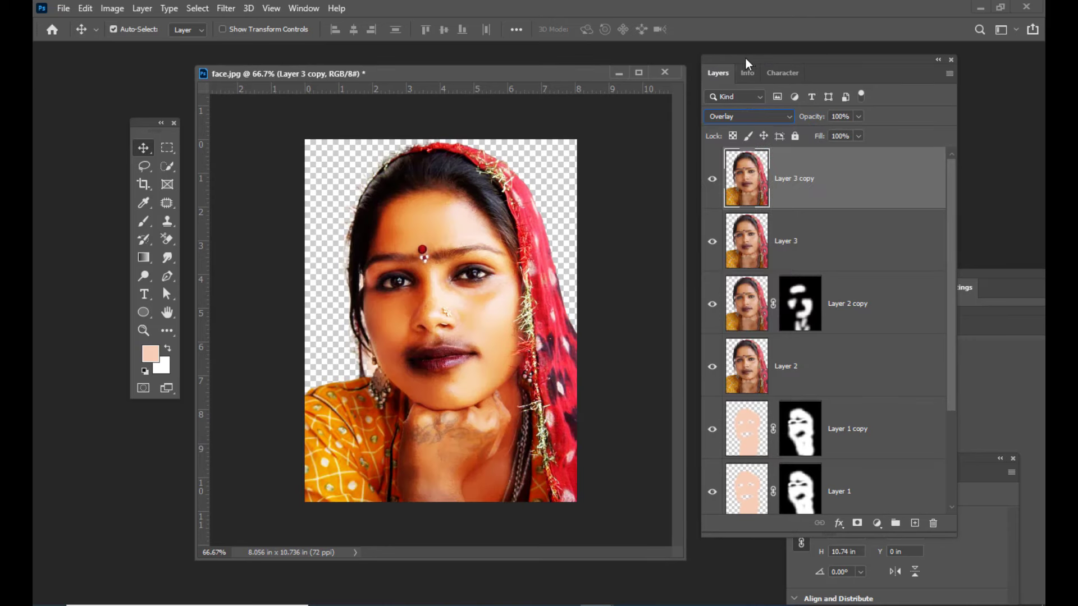
Reduce the opacity of the Overlay layer, Layer 3 copy, to 48%
drag(746, 58, 753, 56)
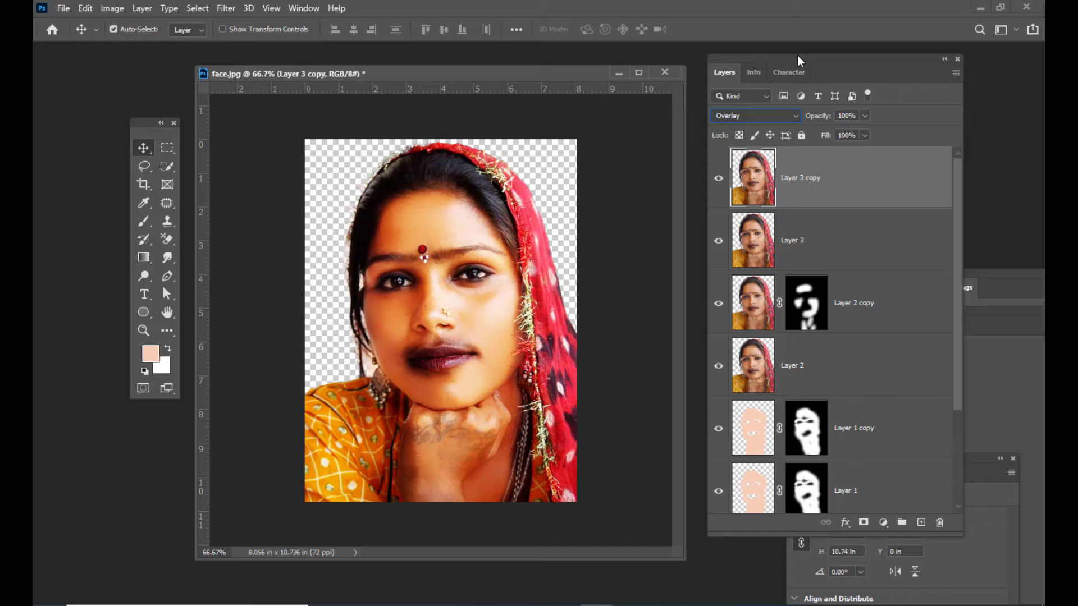
drag(799, 57, 805, 56)
click(870, 134)
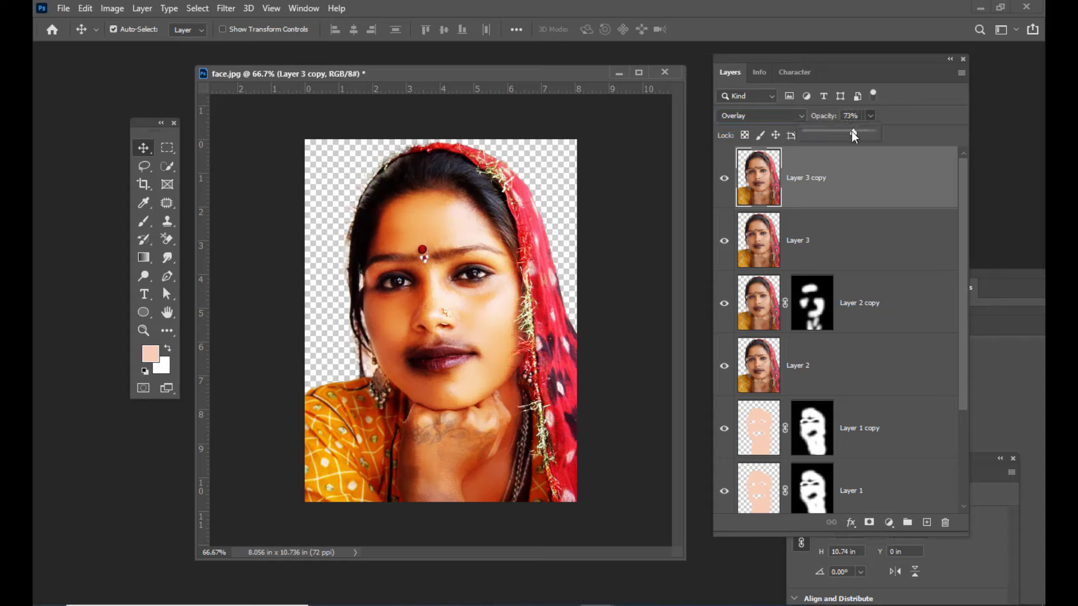
drag(838, 133, 835, 133)
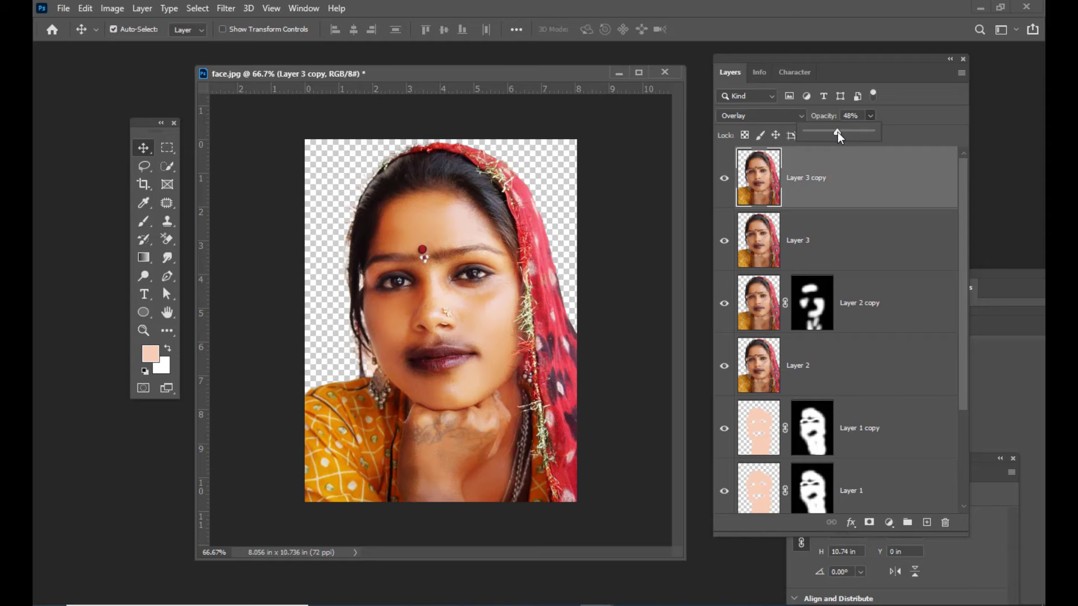
click(817, 59)
drag(391, 68, 435, 71)
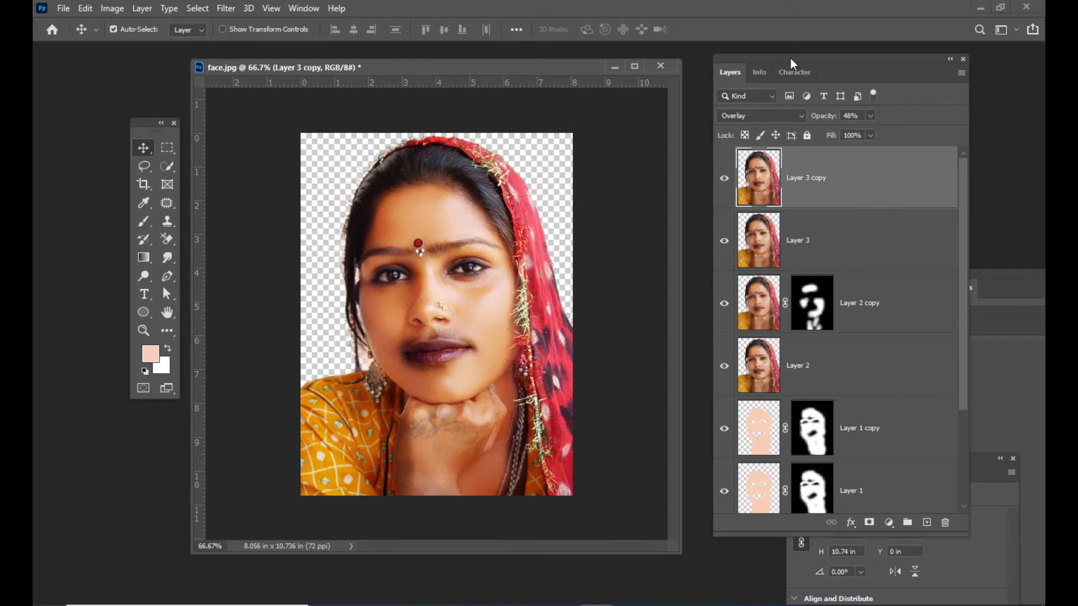
Add a Curves adjustment layer above Layer 3 copy and raise the RGB curve's middle to input 114, output 131
drag(791, 58, 789, 58)
click(888, 522)
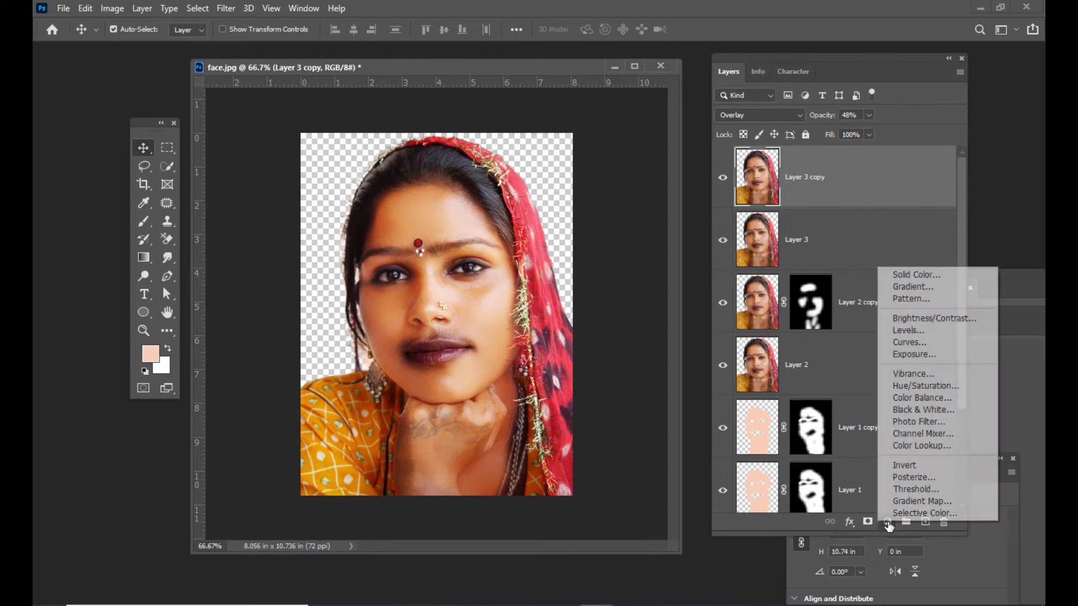
click(895, 343)
drag(746, 57, 718, 71)
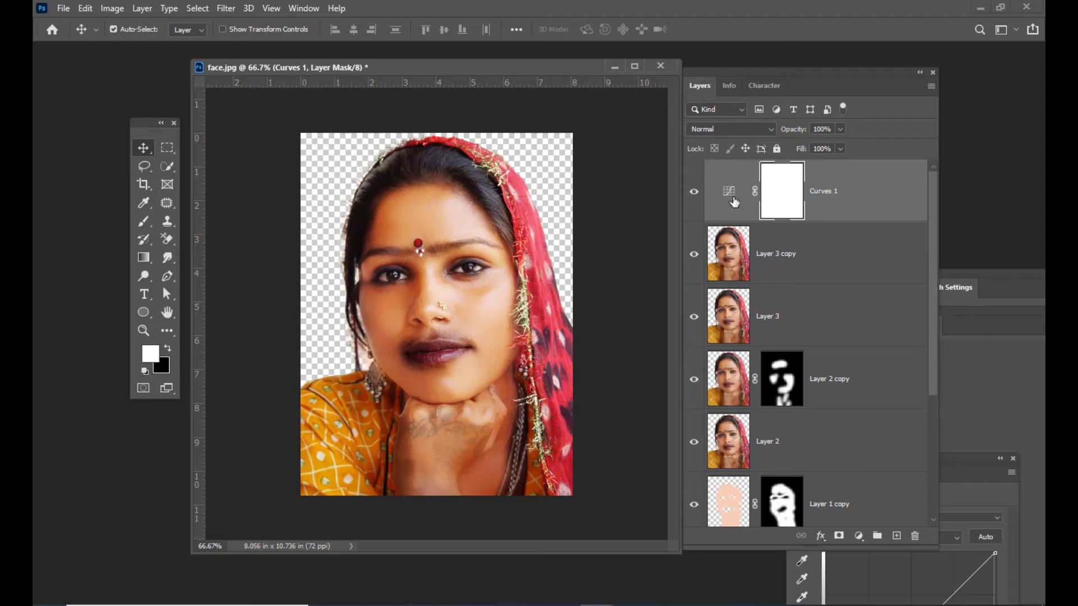
click(973, 464)
drag(972, 464, 870, 160)
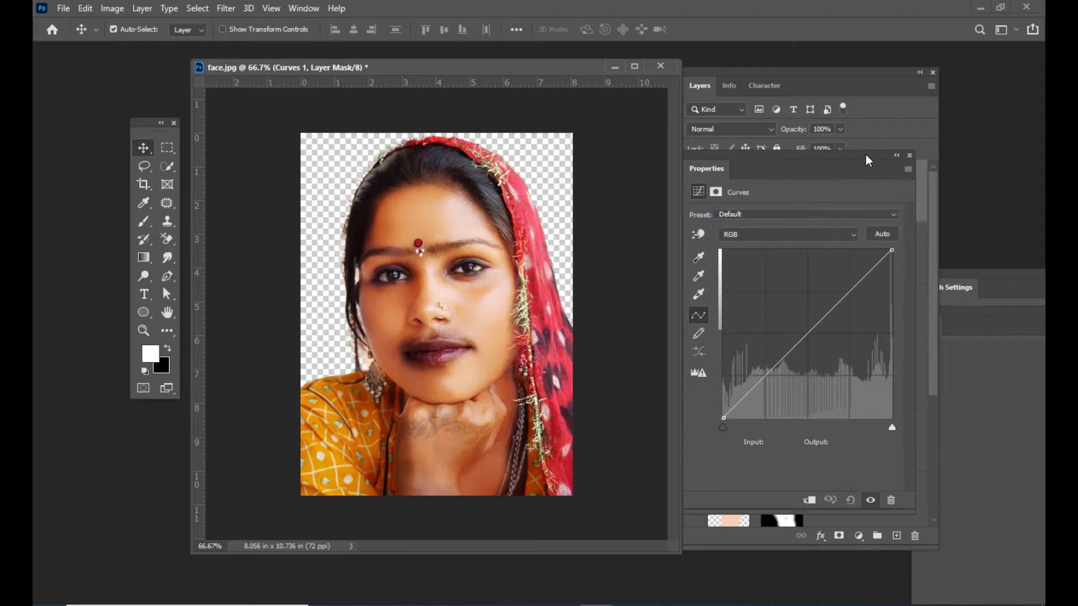
drag(803, 338, 799, 331)
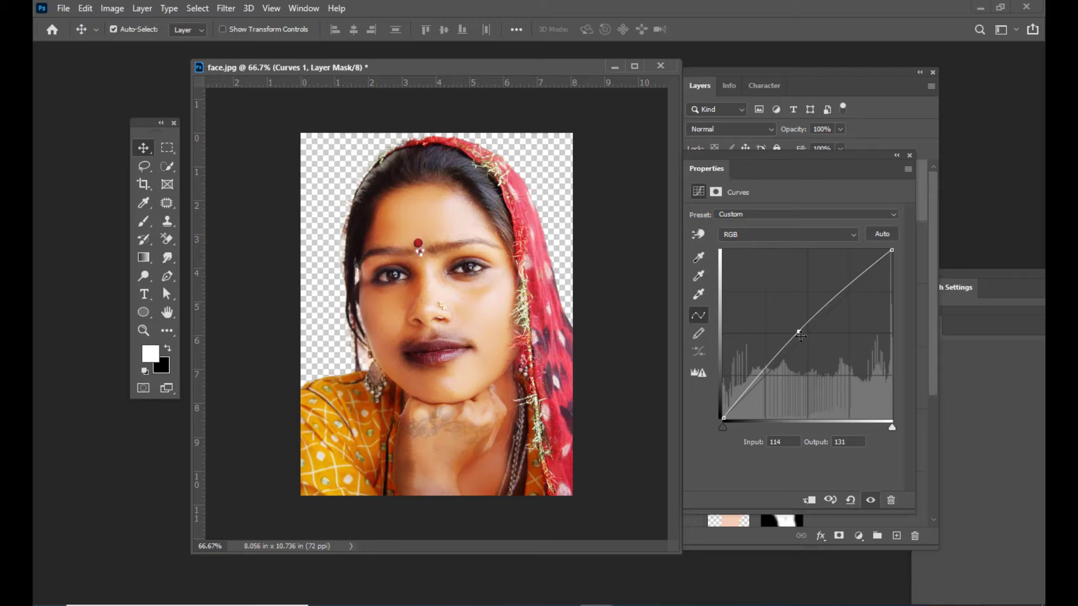
Raise the middle of the Green curve to input 126, output 134, and lift the middle of the Blue curve slightly
click(769, 241)
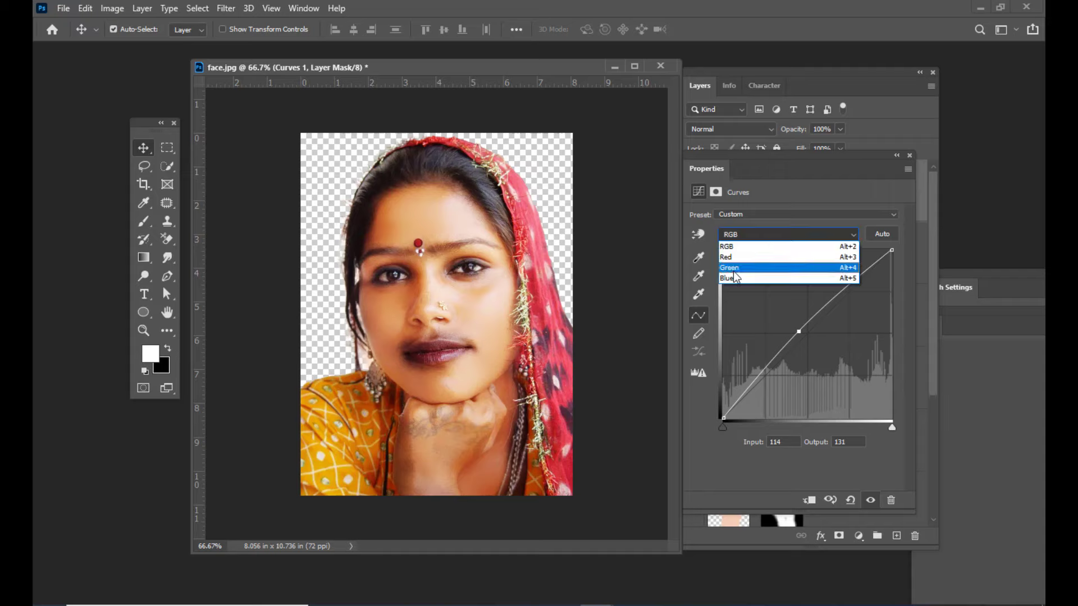
click(768, 267)
mouse_move(808, 332)
mouse_down()
mouse_move(814, 343)
mouse_move(806, 330)
mouse_up()
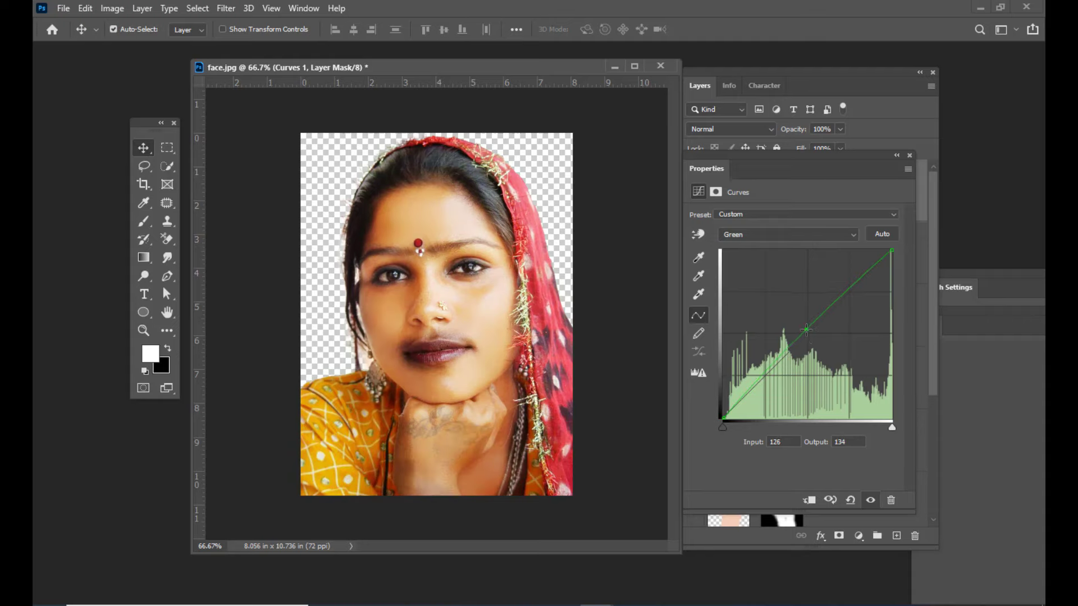
click(745, 234)
click(741, 277)
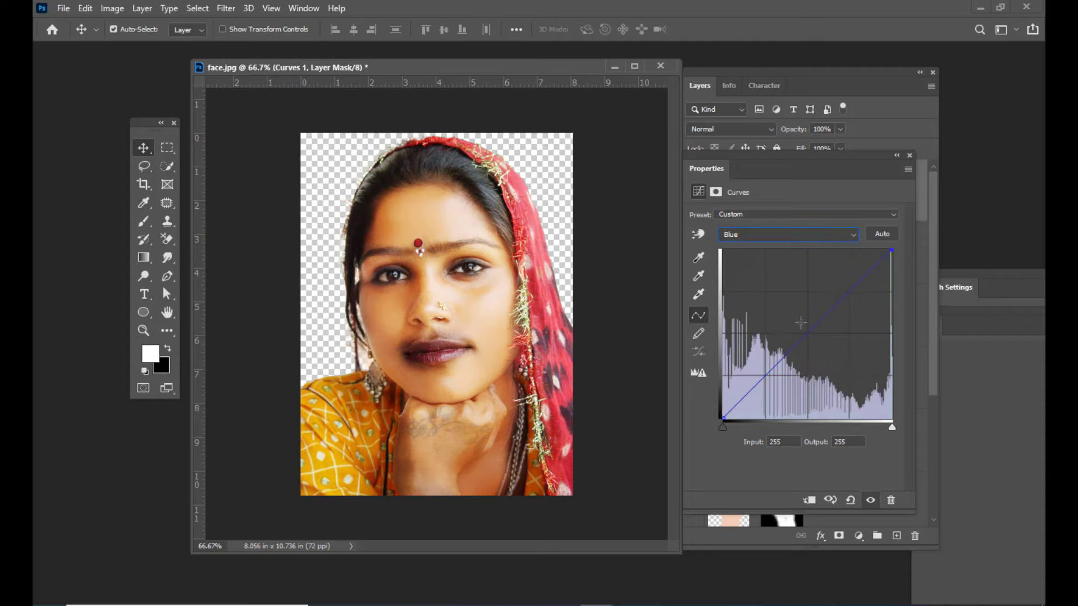
mouse_move(808, 333)
mouse_down()
mouse_move(814, 338)
mouse_move(805, 329)
mouse_up()
click(909, 155)
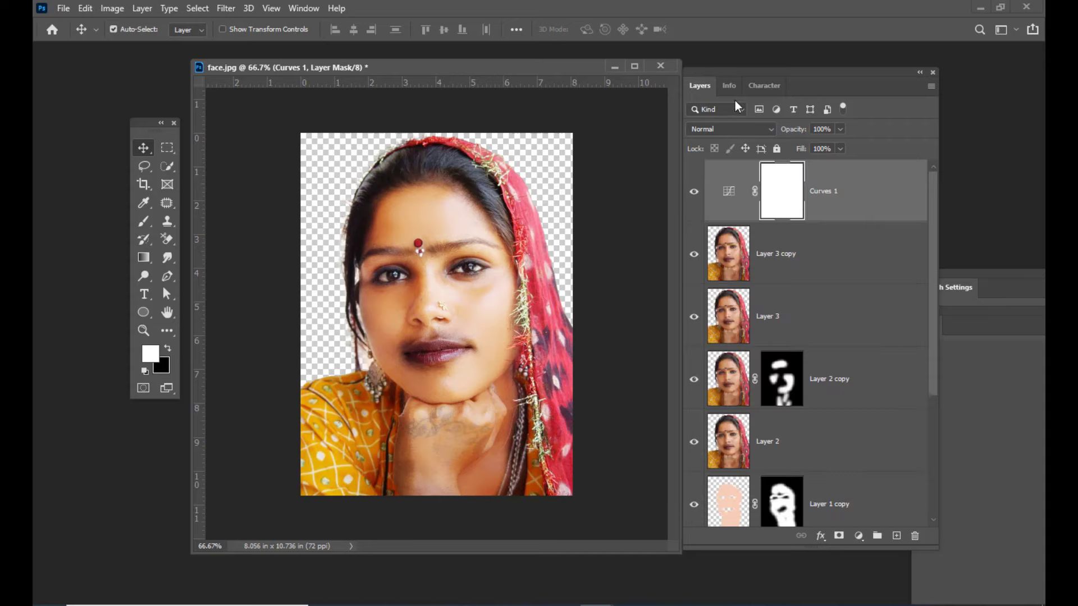
Invert the Curves 1 layer mask to black to hide the adjustment
drag(763, 84, 770, 82)
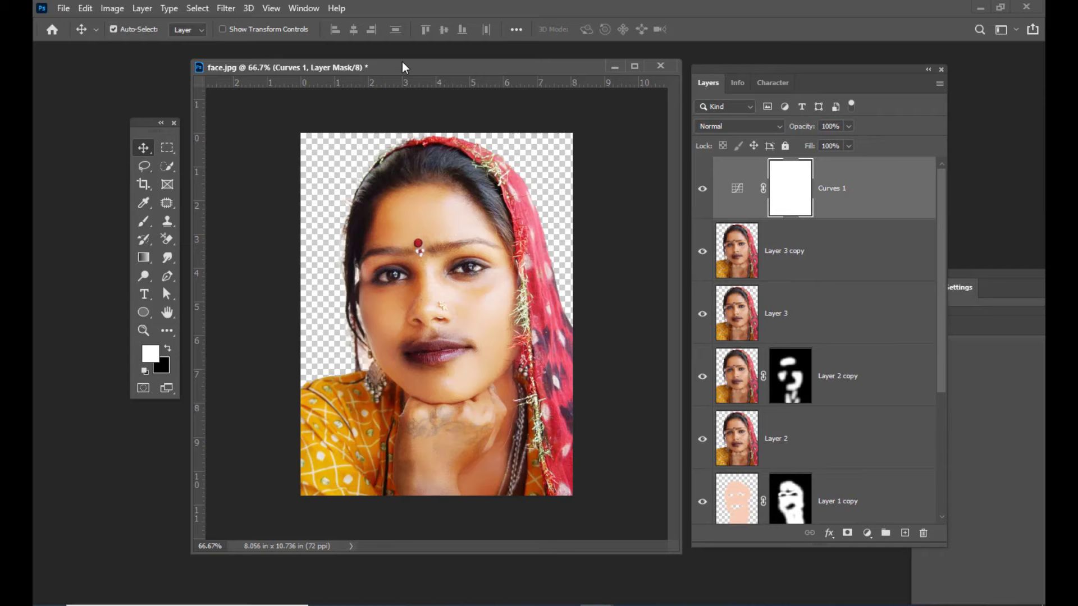
drag(401, 68, 445, 69)
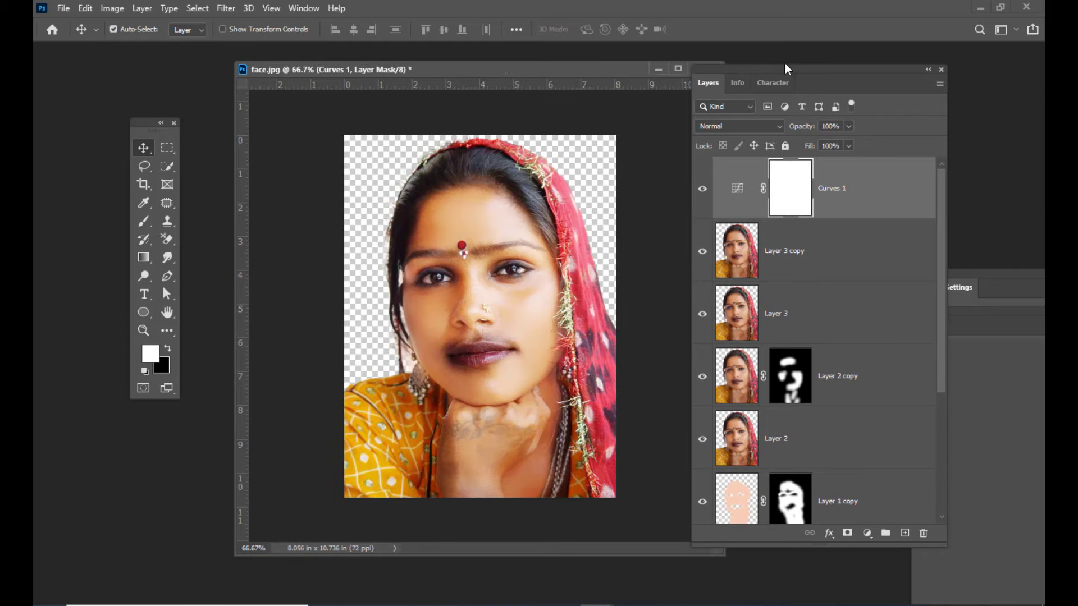
drag(782, 71, 798, 67)
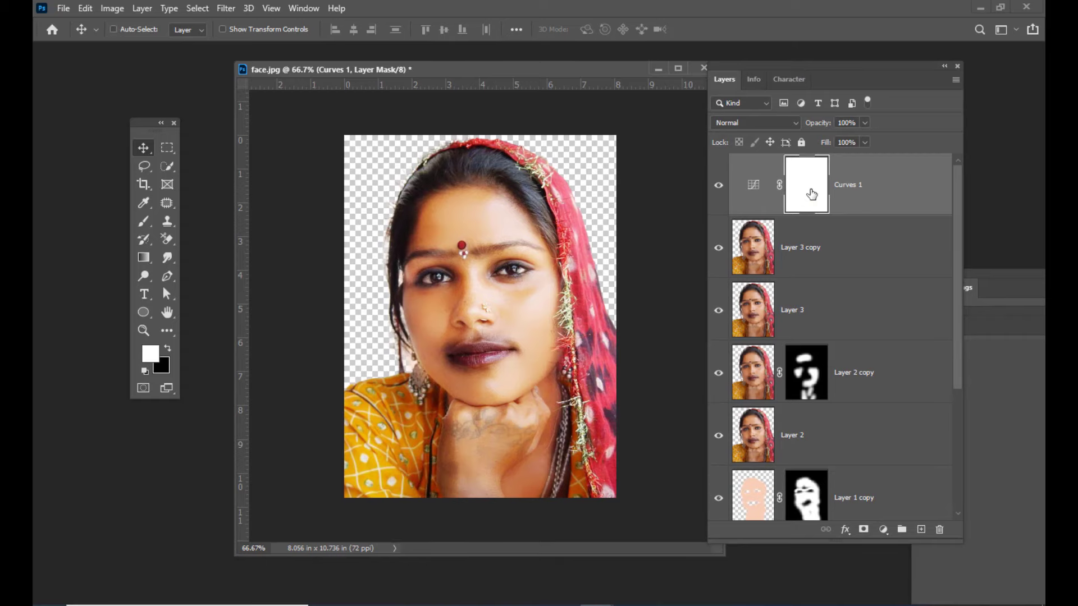
key(ctrl+i)
drag(518, 69, 477, 59)
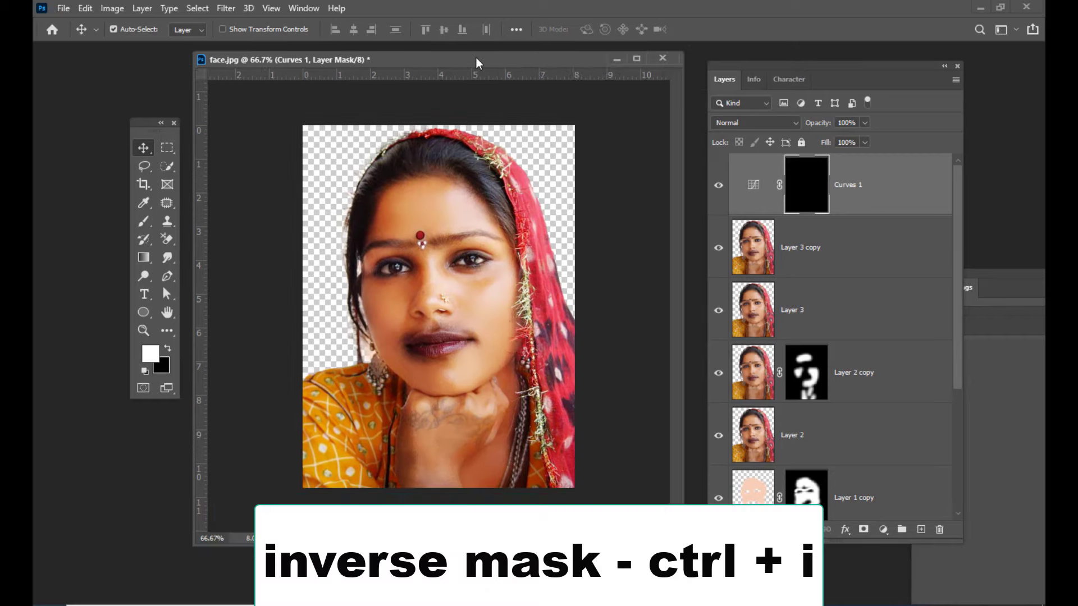
Paint white on the Curves 1 mask over the forehead, cheeks, nose, chin and hand, using a size 100 brush at 100% flow
click(144, 221)
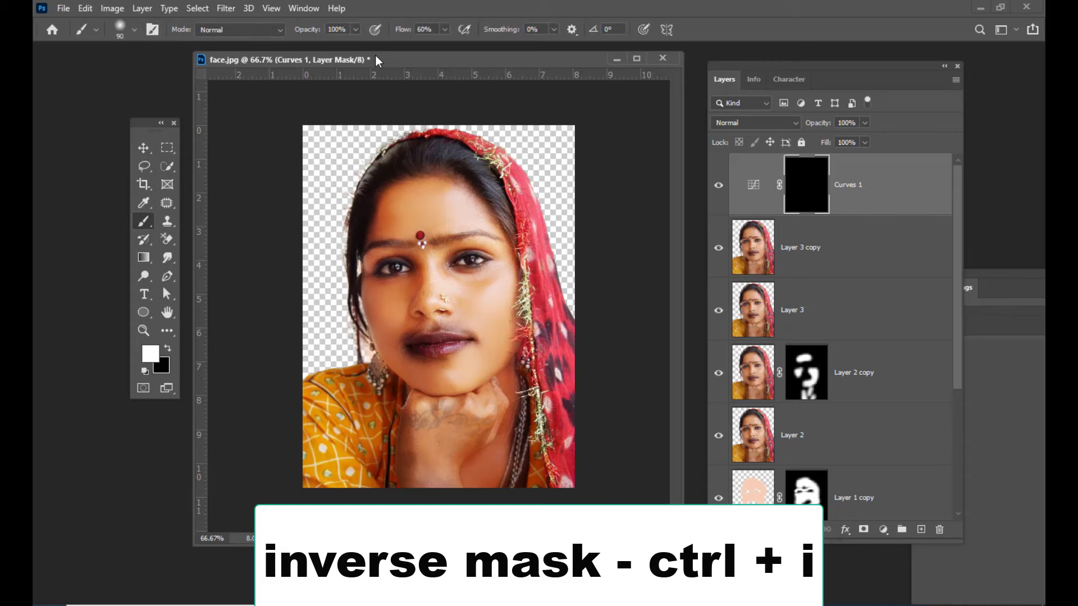
drag(373, 60, 415, 127)
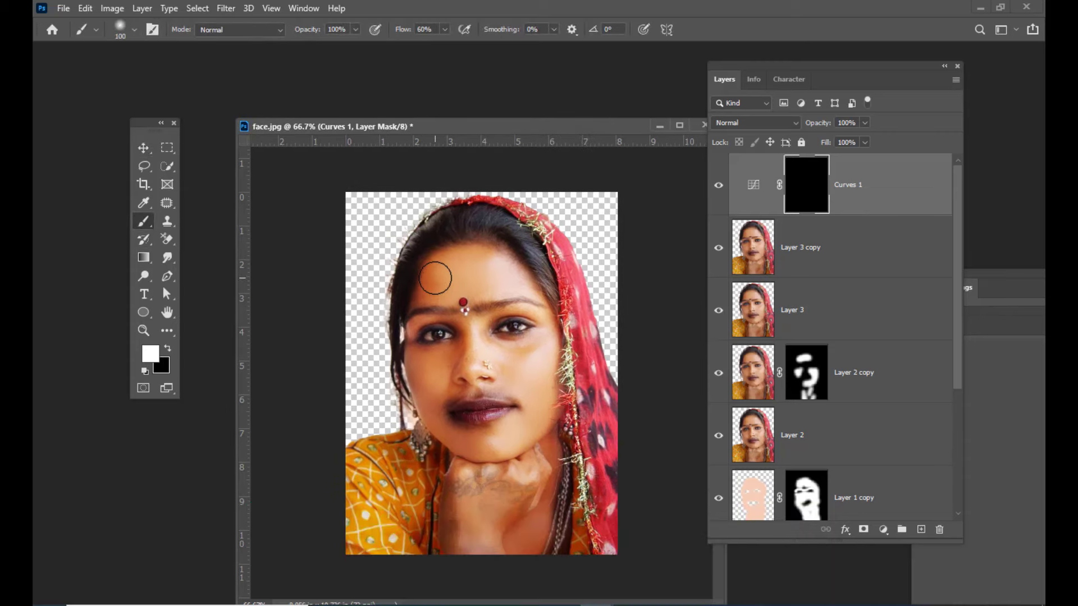
key(bracketleft)
drag(474, 129, 444, 100)
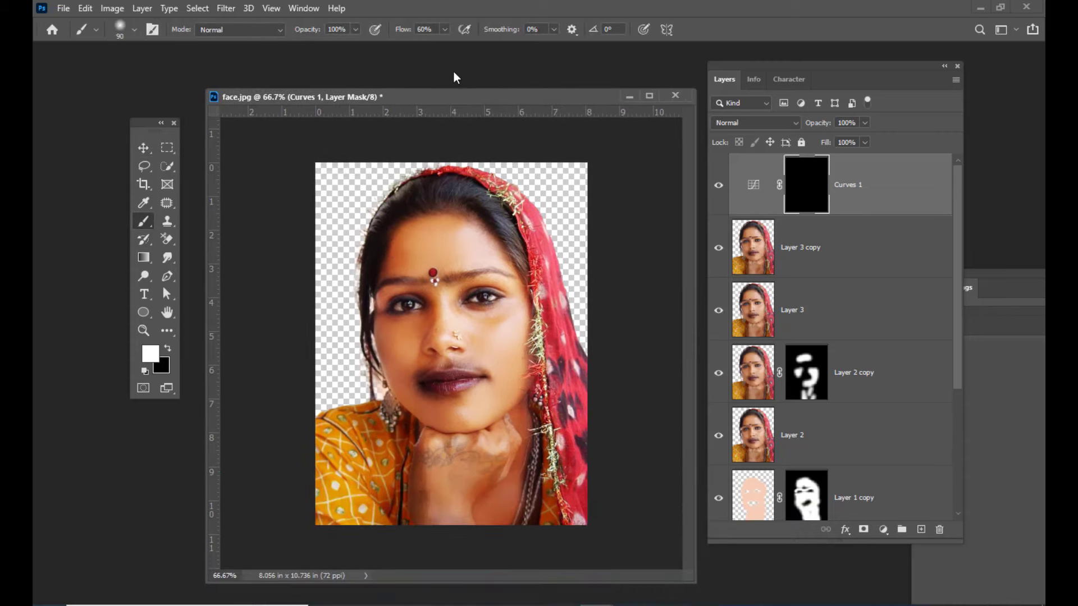
click(446, 31)
drag(445, 50, 476, 47)
drag(477, 98, 512, 95)
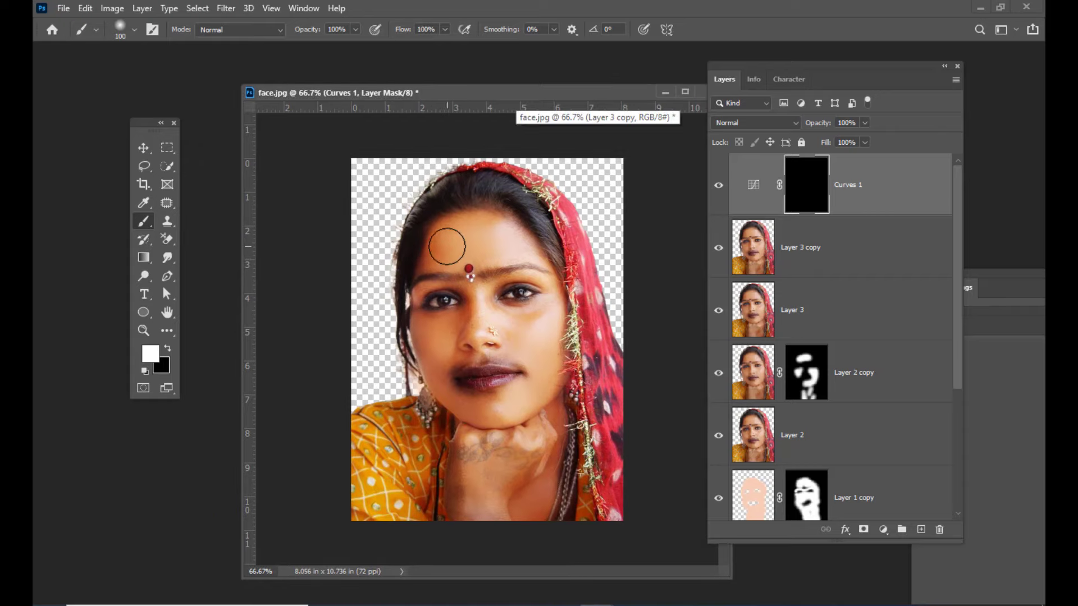
key(bracketright)
mouse_move(437, 257)
mouse_down()
mouse_move(513, 238)
mouse_move(478, 255)
mouse_move(527, 247)
mouse_up()
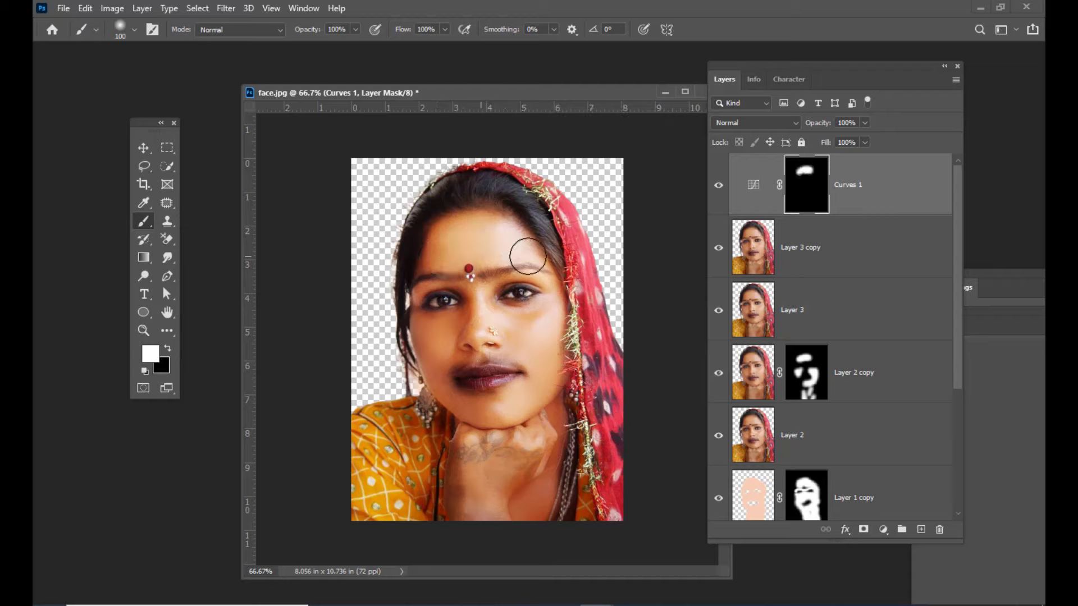
mouse_move(510, 319)
mouse_down()
mouse_move(545, 332)
mouse_move(548, 397)
mouse_move(478, 404)
mouse_up()
drag(425, 339, 472, 315)
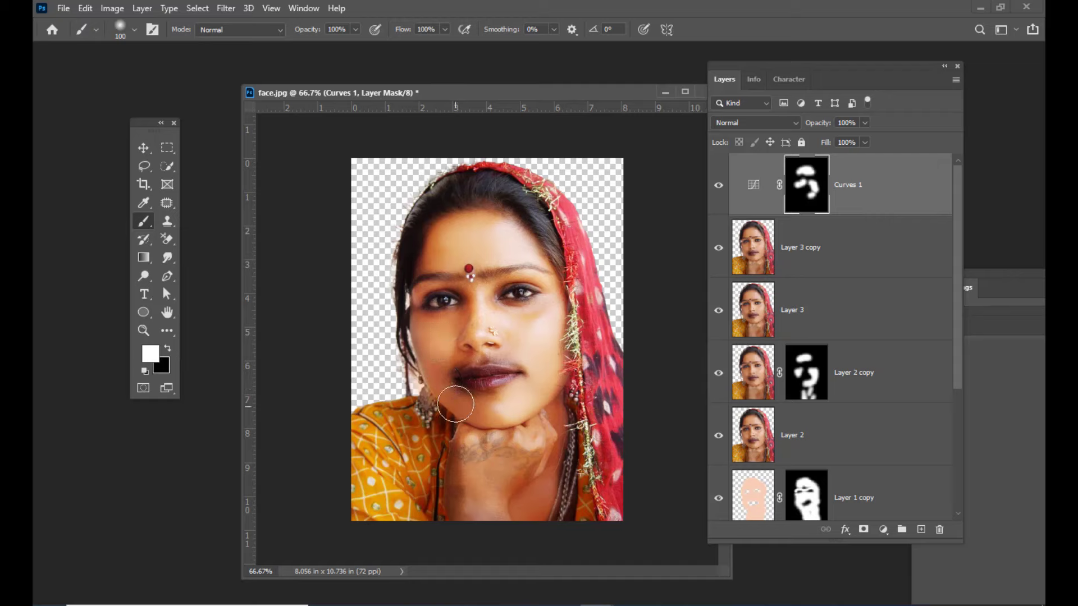
drag(455, 402, 486, 414)
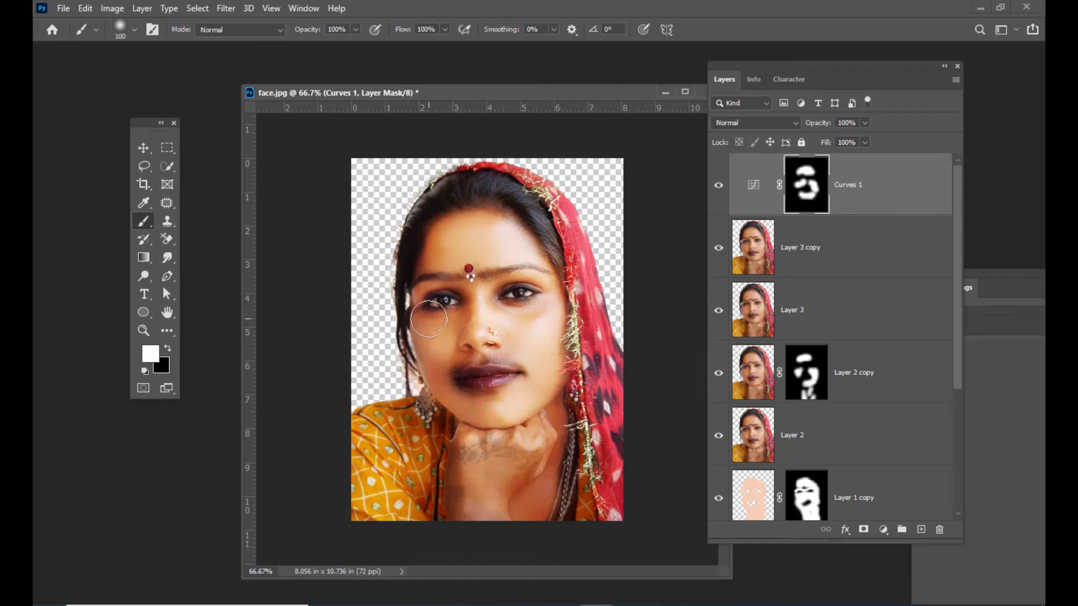
drag(494, 312, 511, 259)
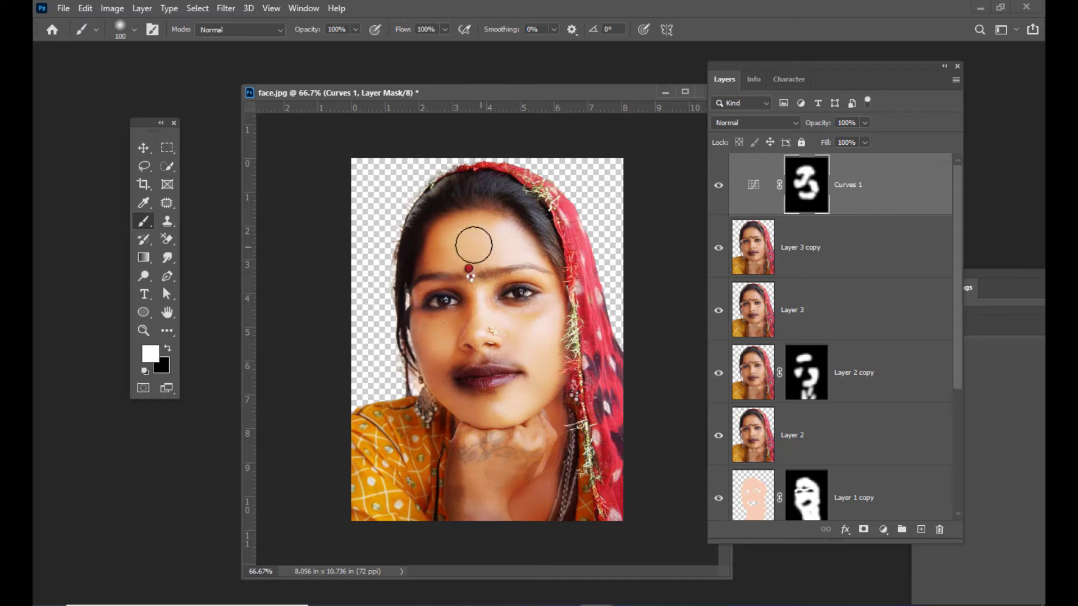
mouse_move(500, 450)
mouse_down()
mouse_move(485, 488)
mouse_move(464, 449)
mouse_move(479, 546)
mouse_move(543, 443)
mouse_move(484, 513)
mouse_move(528, 513)
mouse_move(502, 420)
mouse_move(461, 410)
mouse_move(538, 439)
mouse_move(512, 534)
mouse_move(526, 504)
mouse_up()
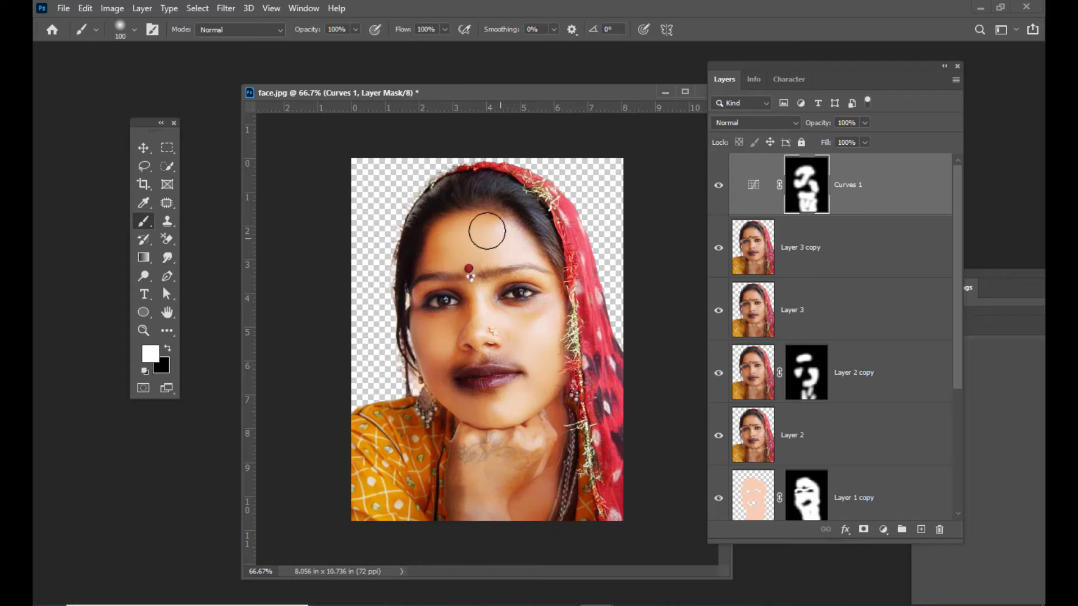
Reduce the opacity of the Curves 1 adjustment layer to soften the brightening
click(865, 122)
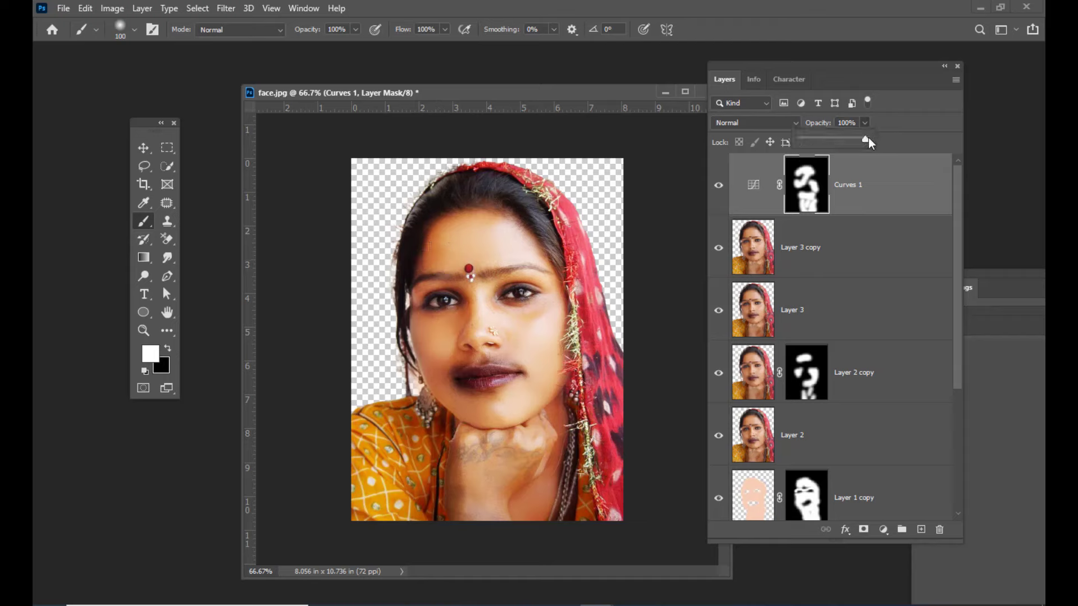
drag(868, 140, 844, 141)
drag(839, 139, 842, 140)
click(903, 211)
Create a merged copy of all visible layers as a new layer above Curves 1
drag(784, 66, 802, 71)
drag(486, 107, 483, 106)
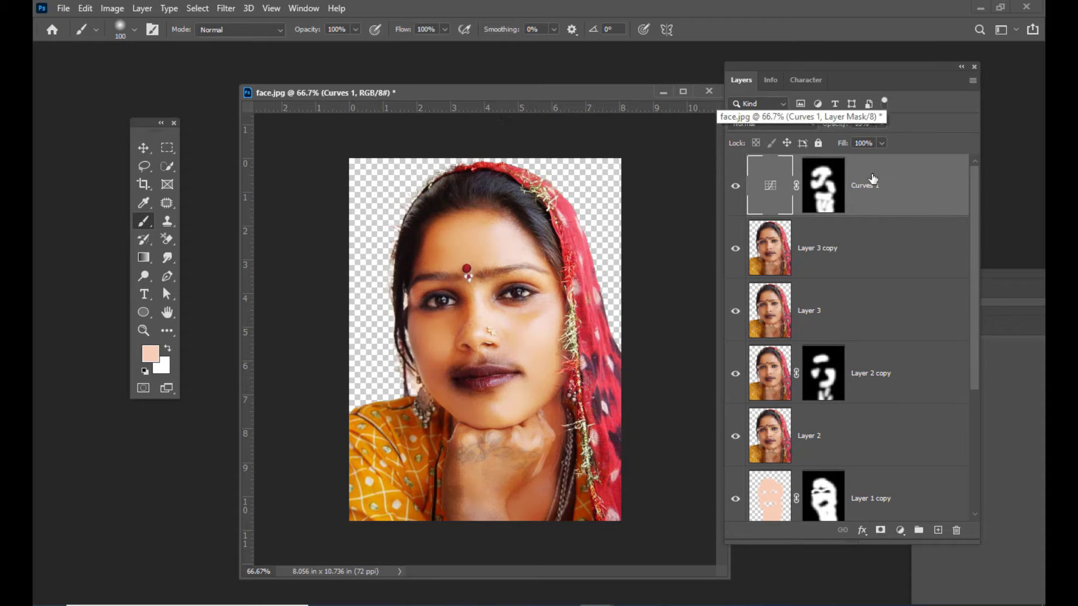
key(ctrl+shift+alt+e)
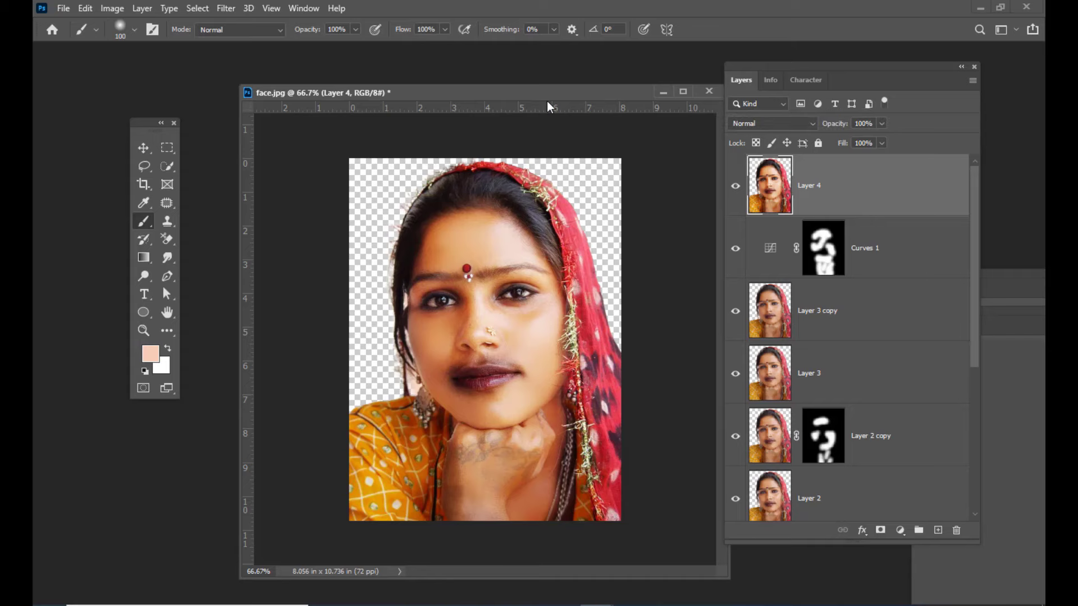
drag(550, 93, 528, 77)
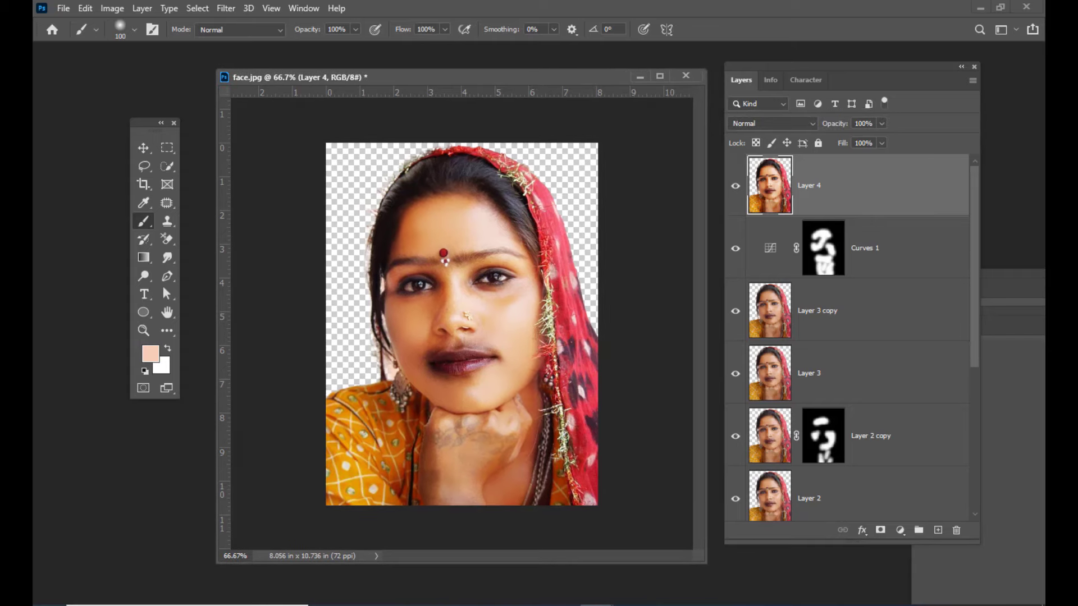
drag(507, 79, 518, 68)
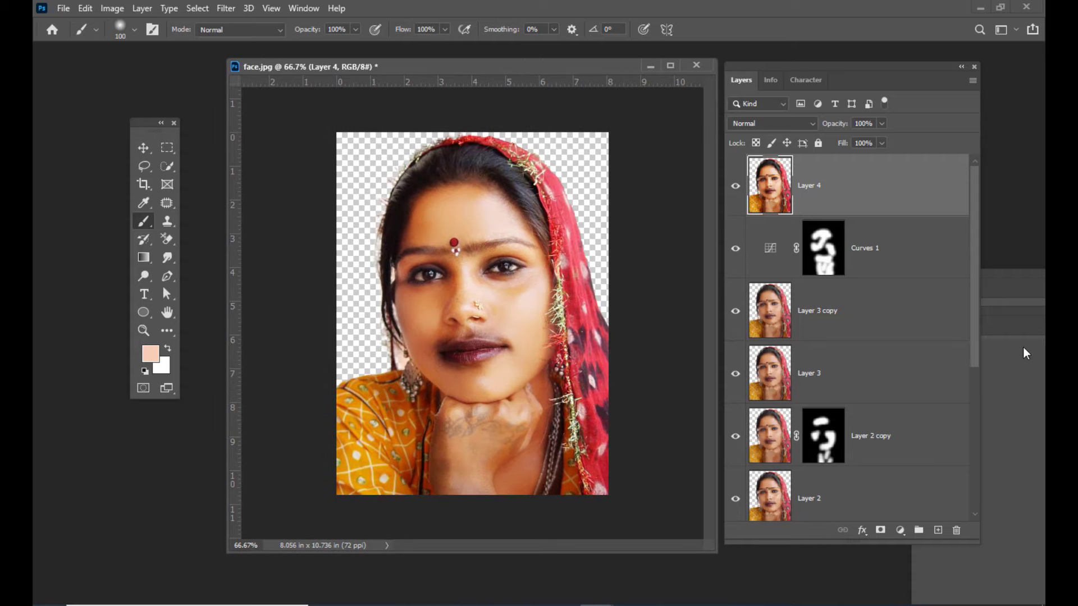
Draw a closed Pen tool path around the outline of the lips at 100% zoom
key(ctrl+1)
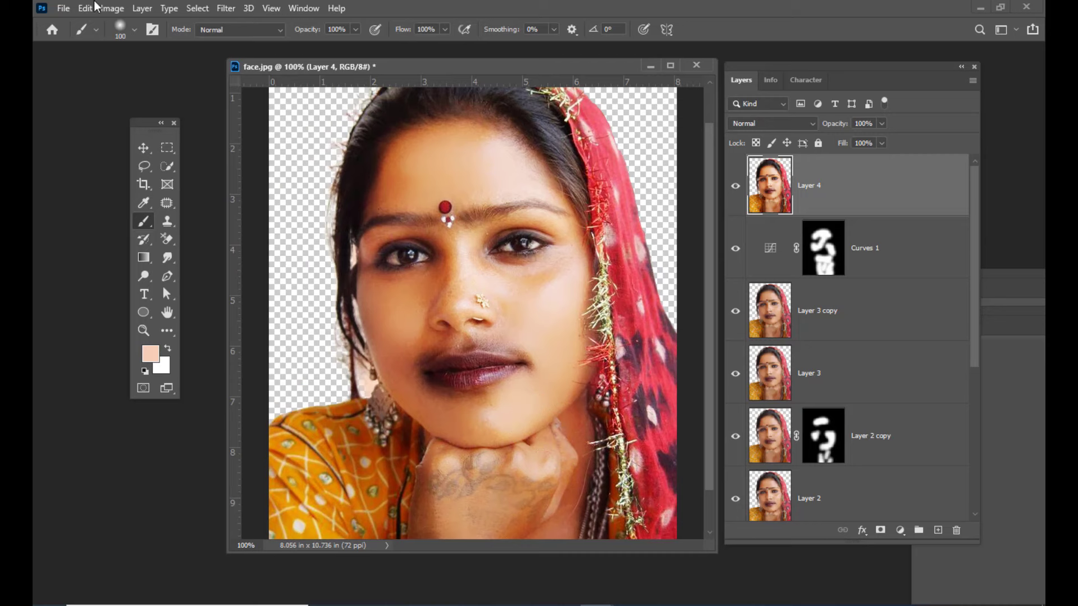
drag(512, 70, 501, 61)
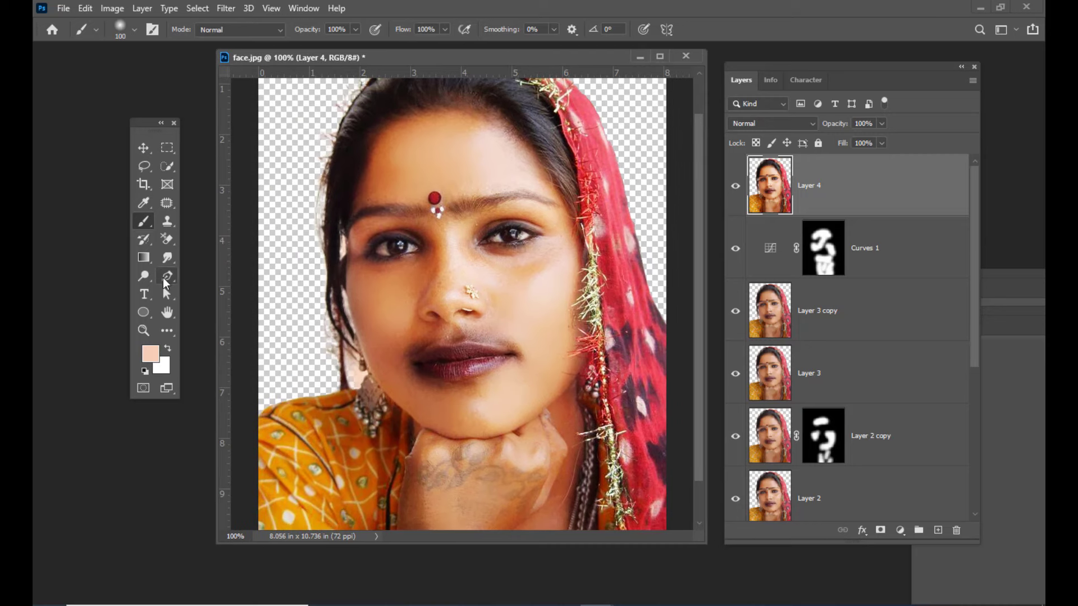
click(163, 277)
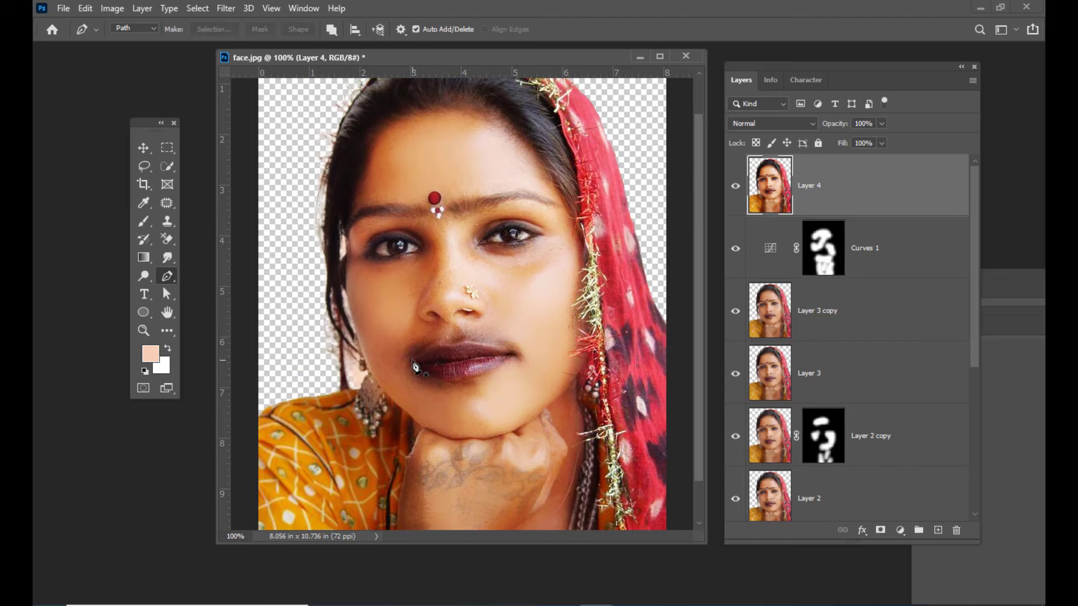
click(410, 360)
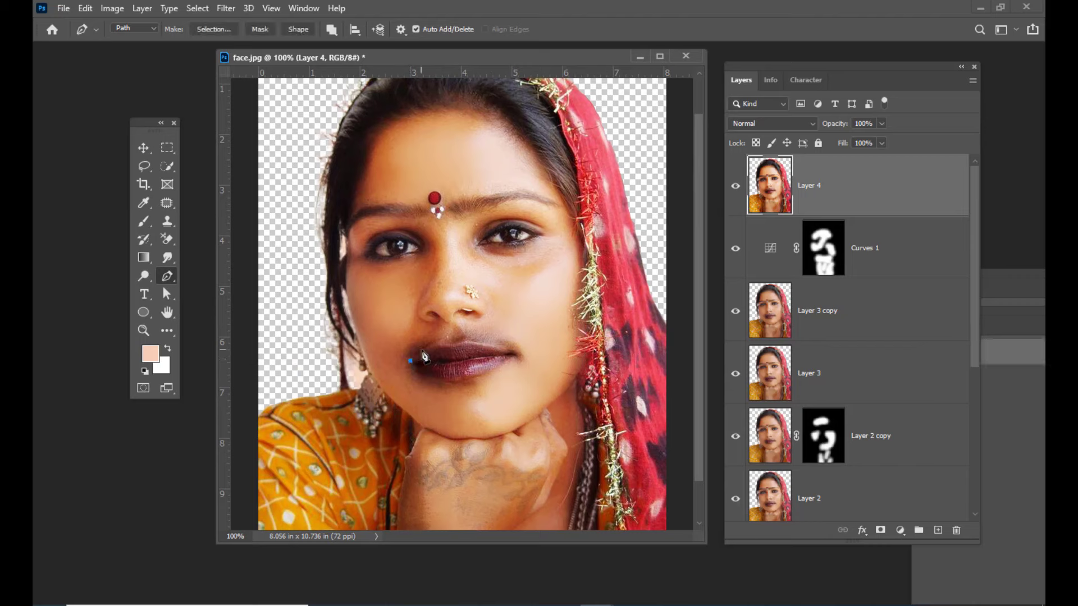
drag(437, 342, 484, 343)
click(514, 354)
drag(486, 373, 420, 374)
click(410, 360)
Adjust the anchor points on the upper and lower edges of the lip path to follow the lips more closely
key(a)
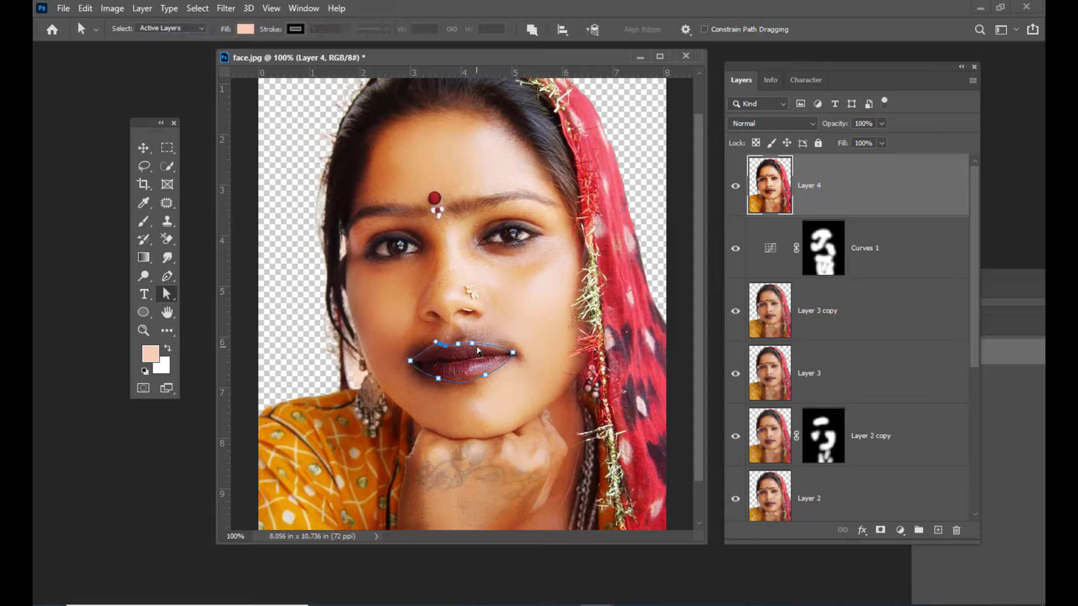
click(471, 347)
drag(439, 381, 433, 383)
click(439, 347)
Create a new empty layer above Layer 4 and convert the lip path into a selection
click(937, 530)
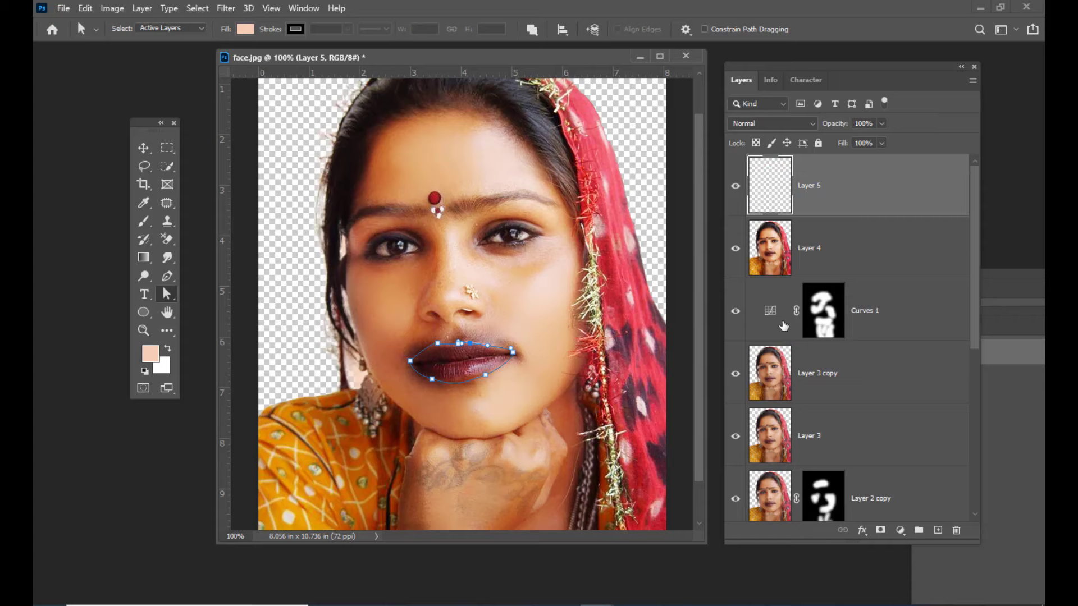
key(ctrl+Return)
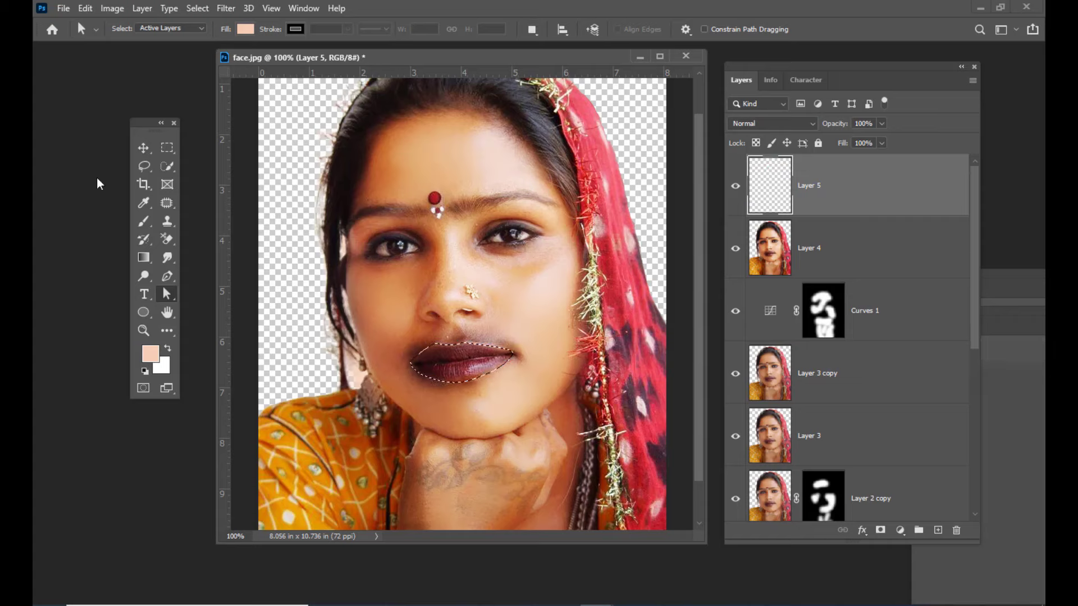
Feather the lip selection with a radius of 3 pixels
click(165, 153)
right_click(453, 352)
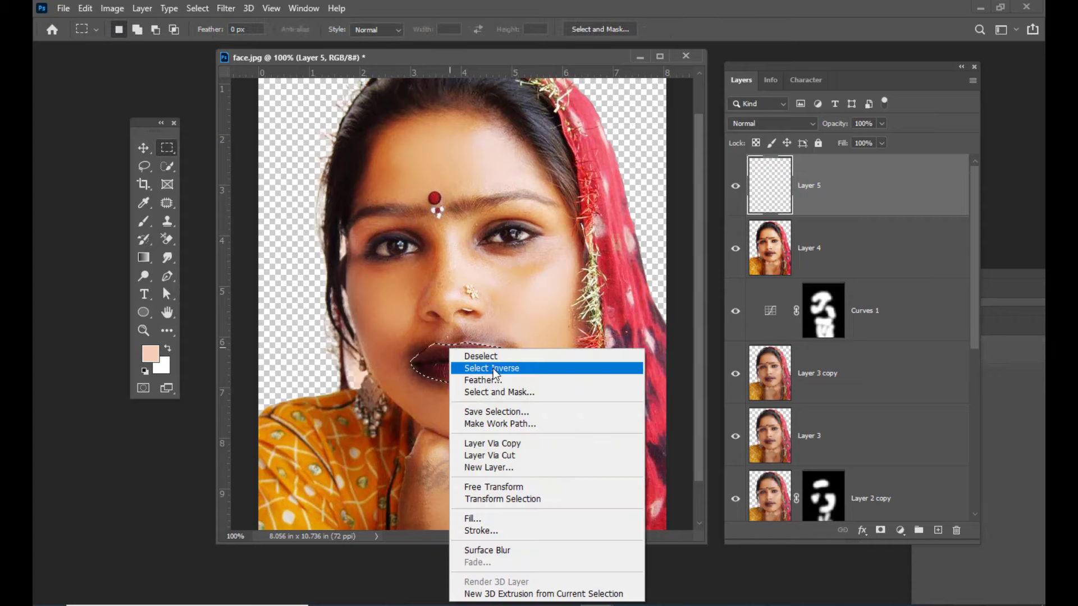
click(494, 378)
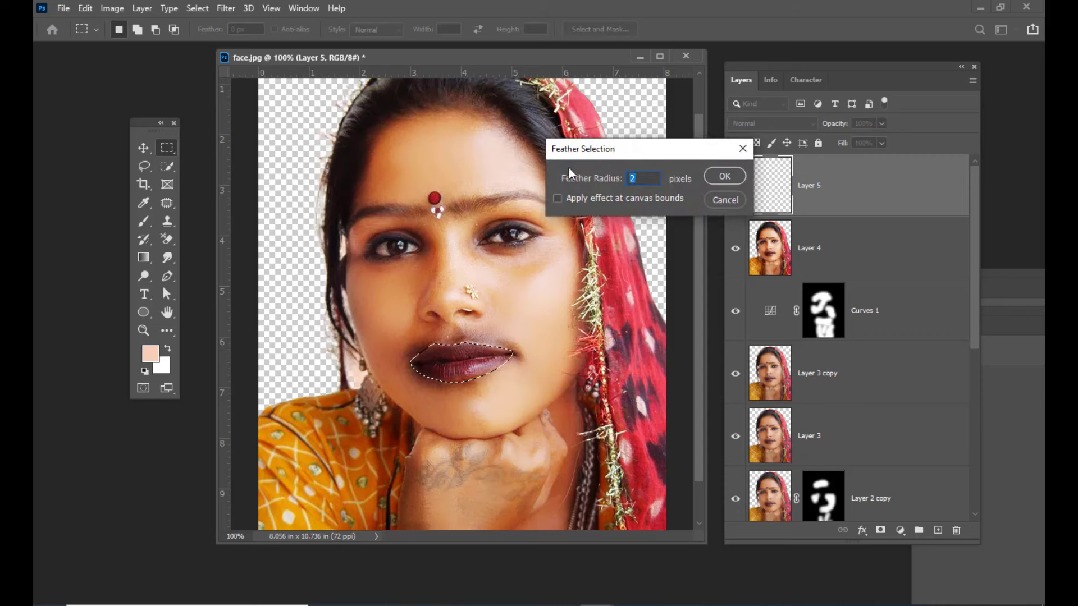
text(3)
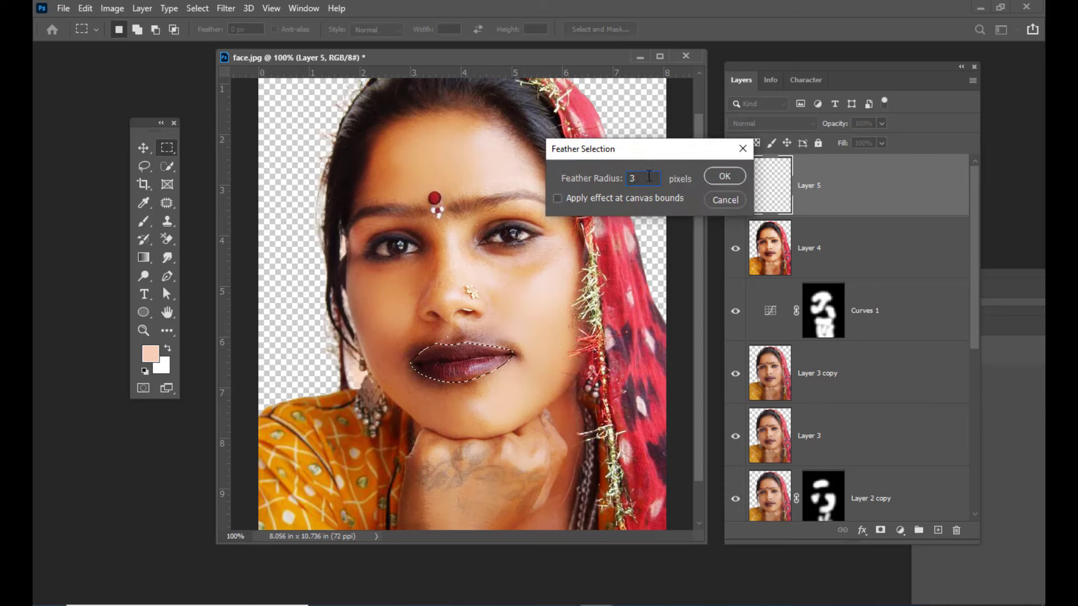
click(734, 177)
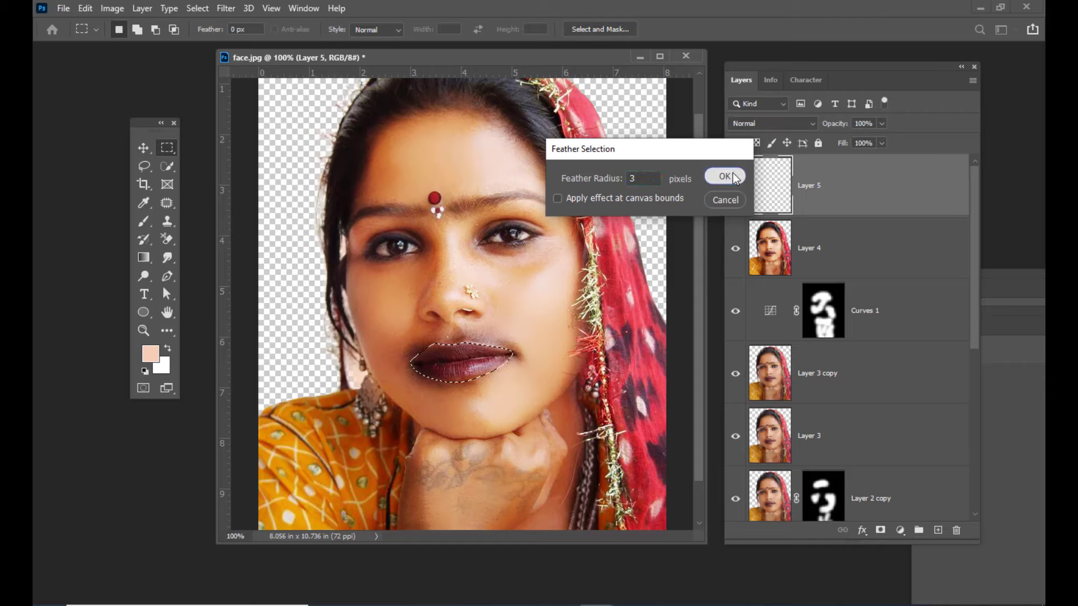
Set the foreground color to pure red (ff0000), fill the lip selection with it on Layer 5, and deselect
key(i)
click(149, 353)
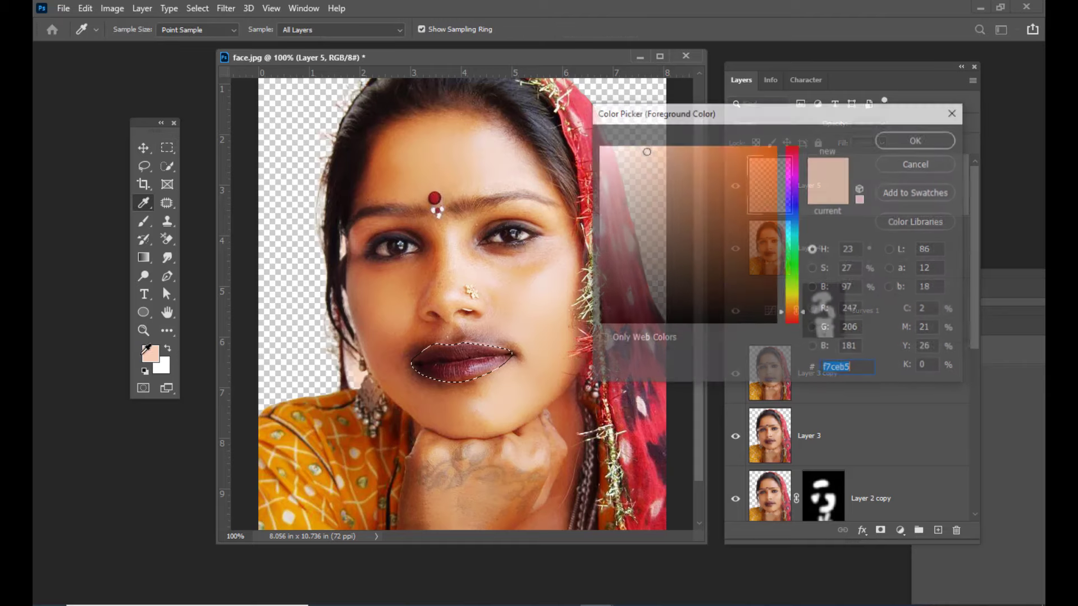
drag(796, 157, 800, 126)
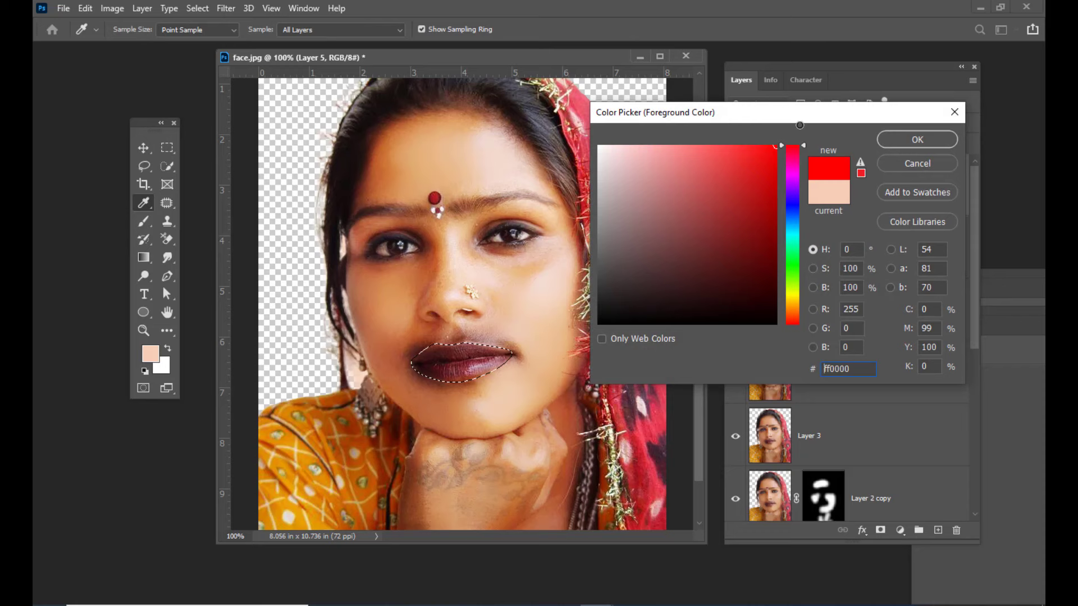
click(894, 141)
key(m)
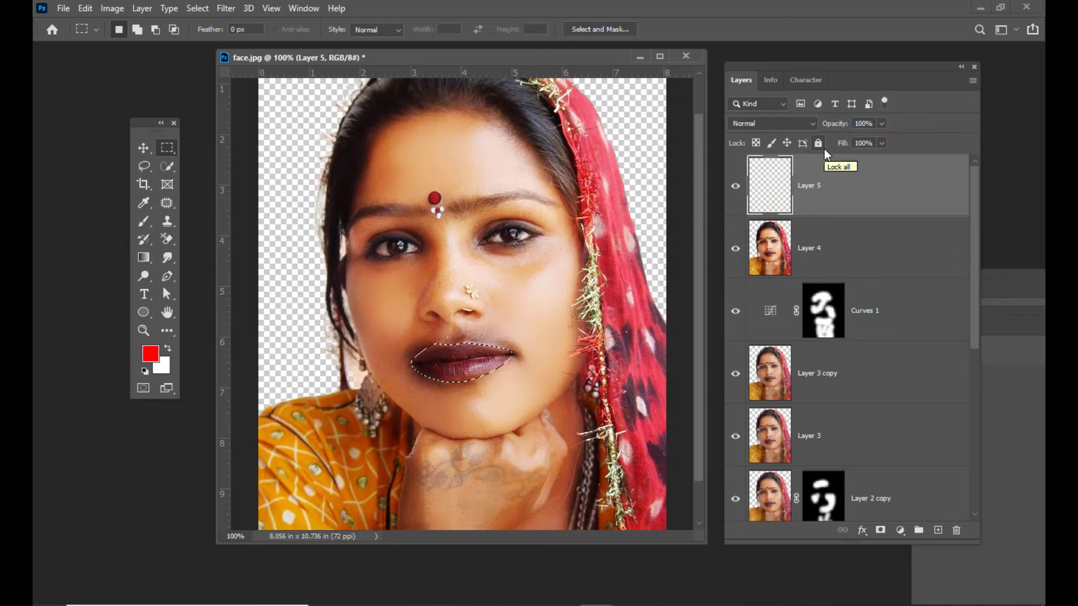
key(alt+BackSpace)
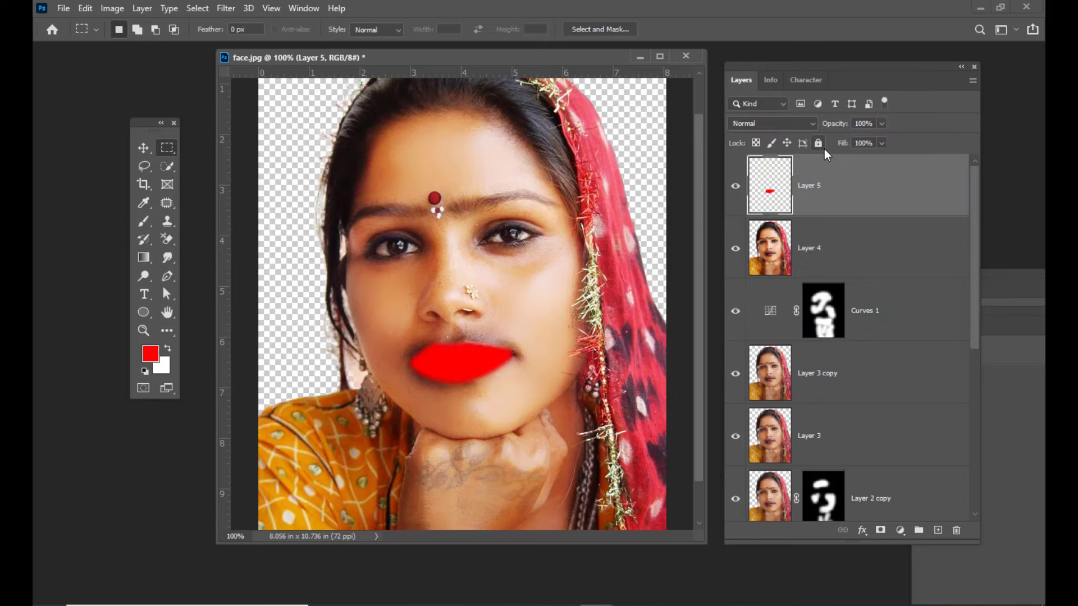
Compare the Multiply and Overlay blend modes on the red lip layer and set it to Multiply
click(773, 124)
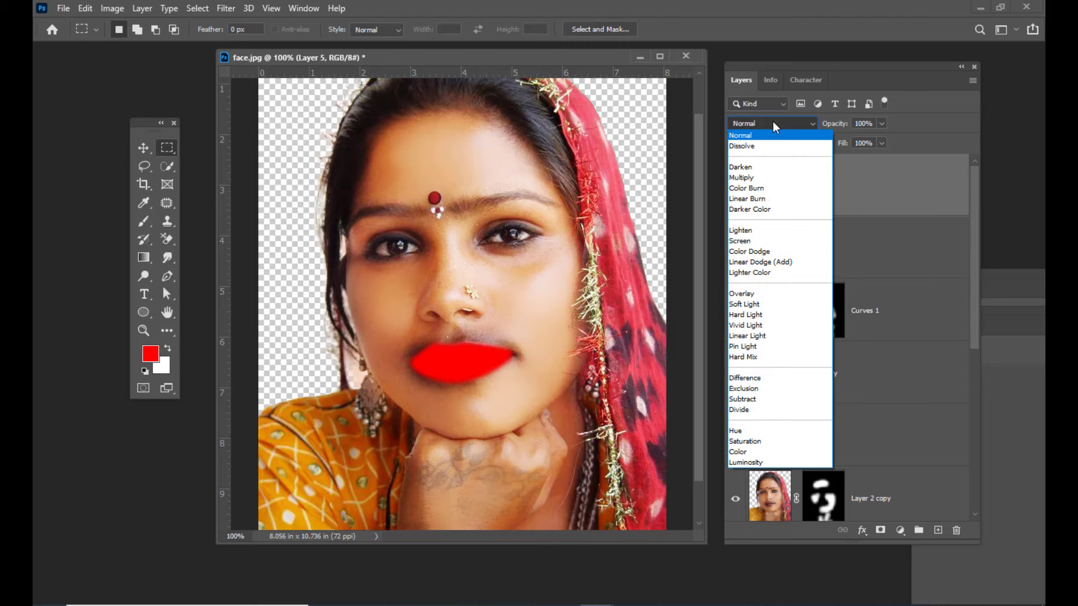
click(763, 179)
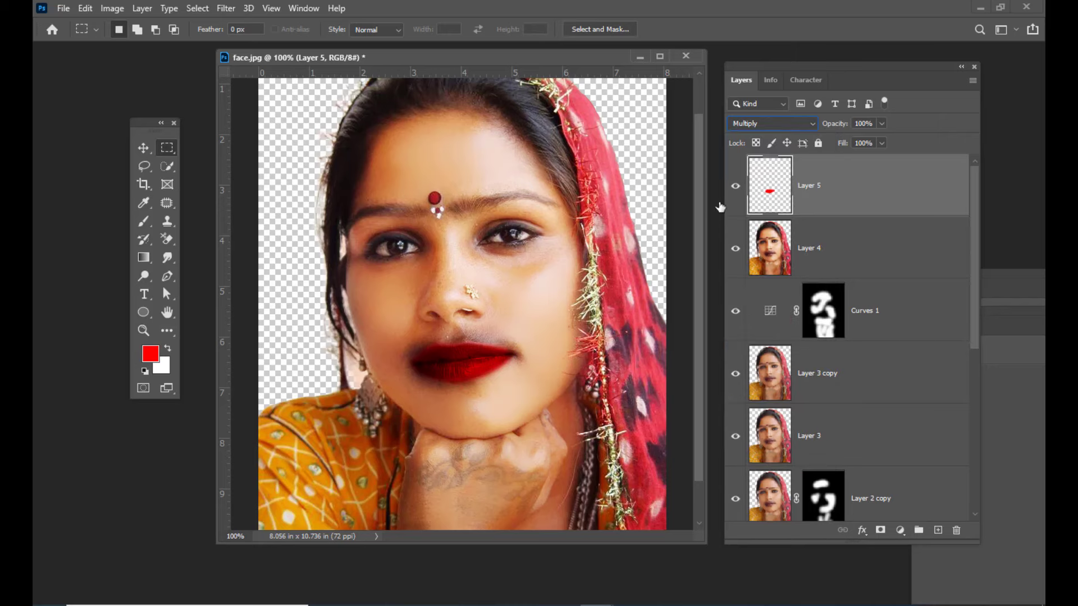
click(774, 124)
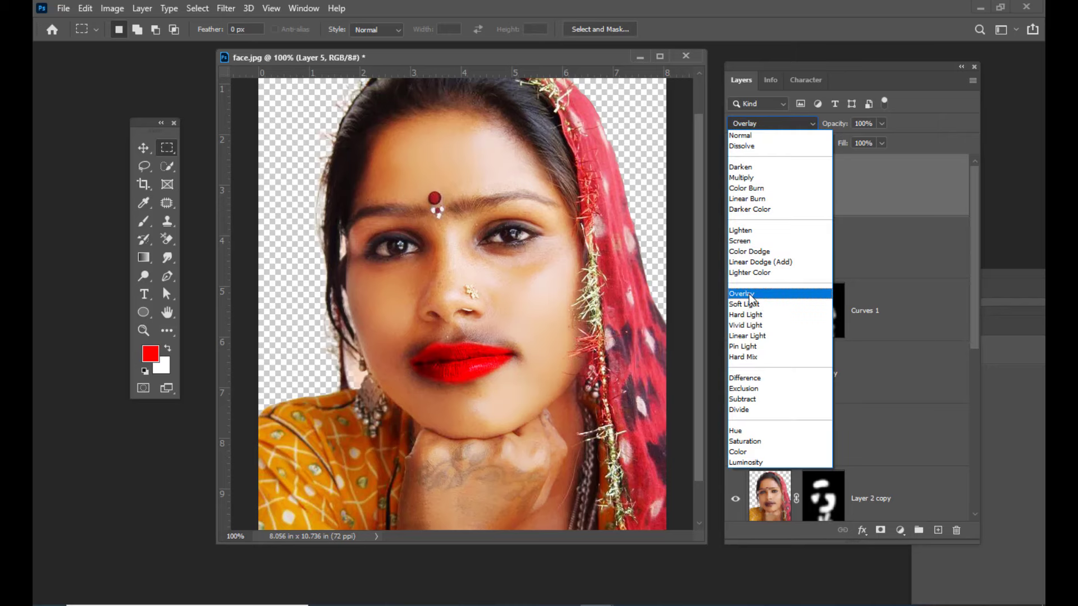
click(741, 178)
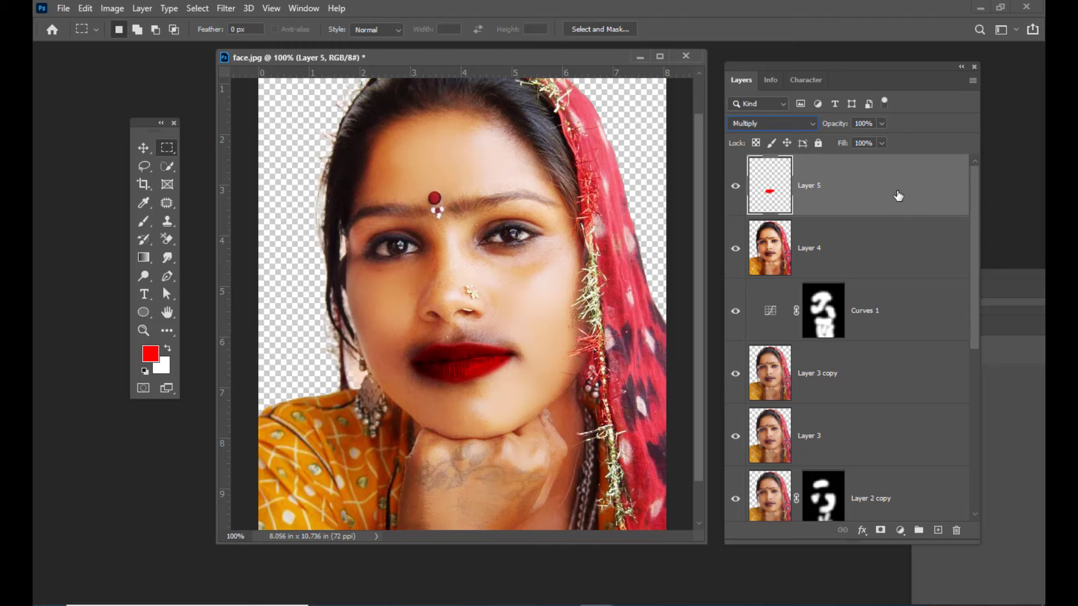
Open the blending options of Layer 5 and reposition the dialog to keep the portrait's lips in view
double_click(898, 195)
drag(466, 40, 743, 33)
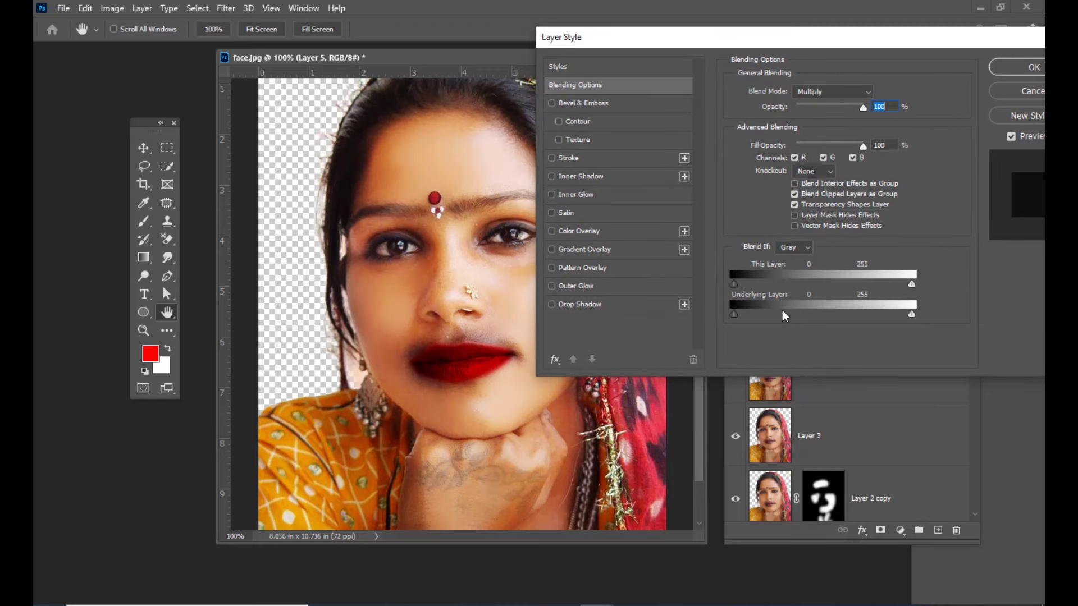
drag(656, 37, 235, 71)
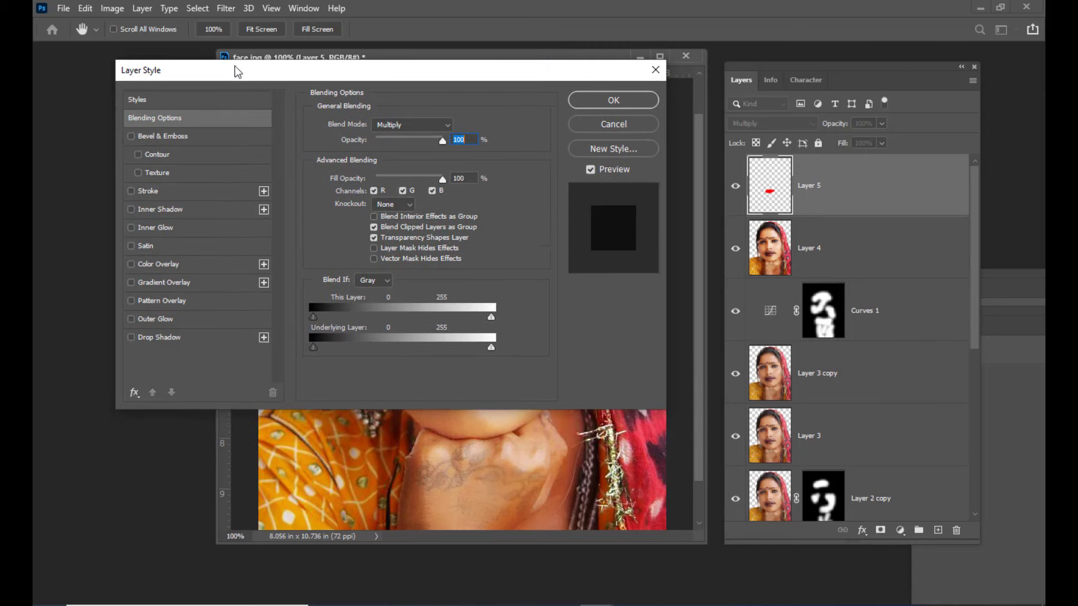
drag(437, 72, 451, 69)
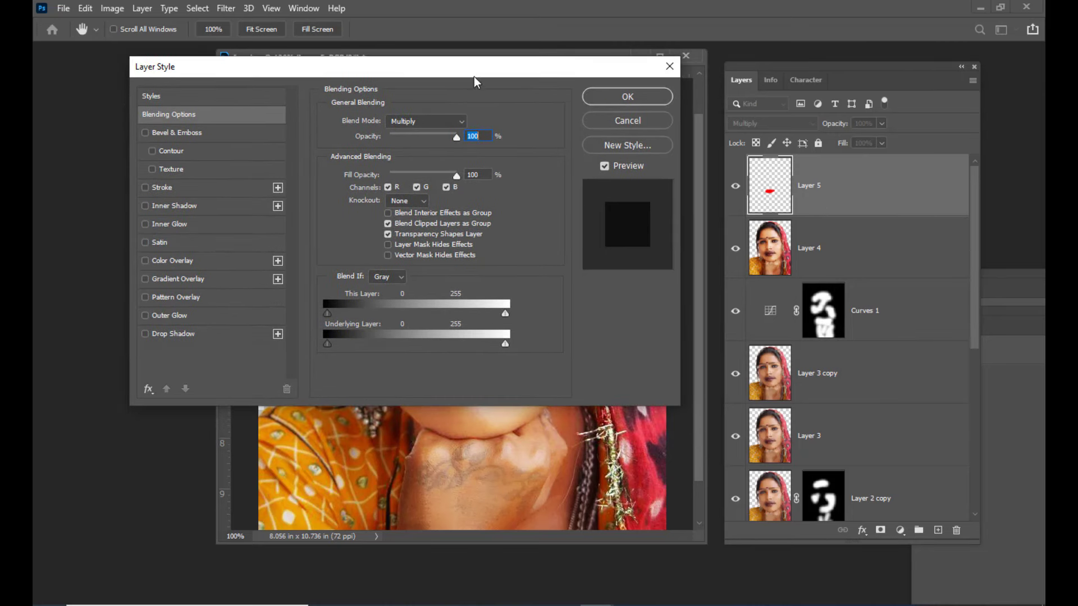
drag(473, 77, 900, 53)
drag(669, 52, 628, 55)
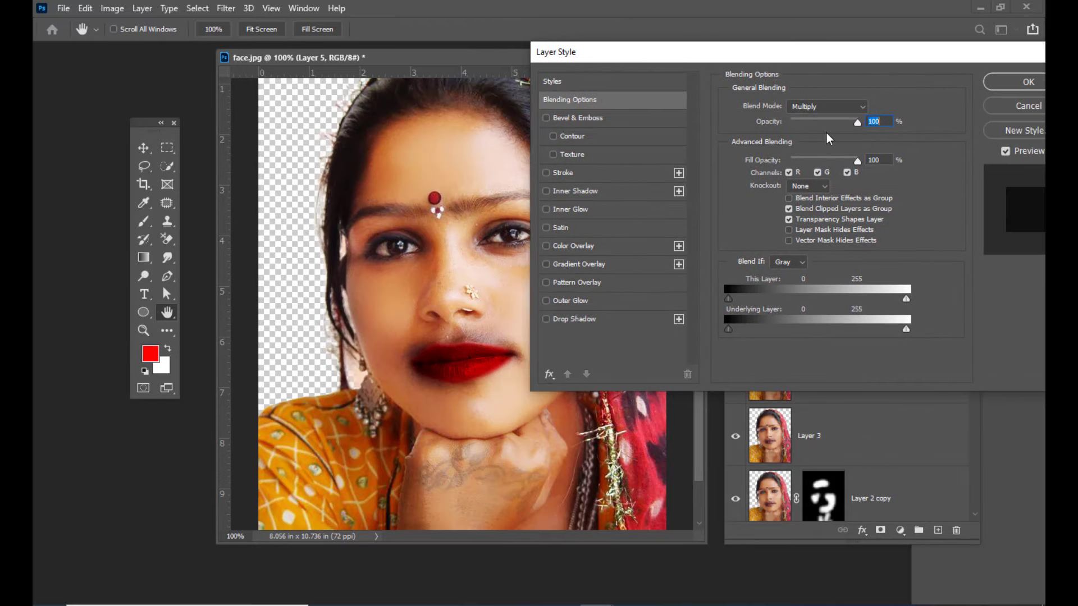
drag(769, 53, 744, 52)
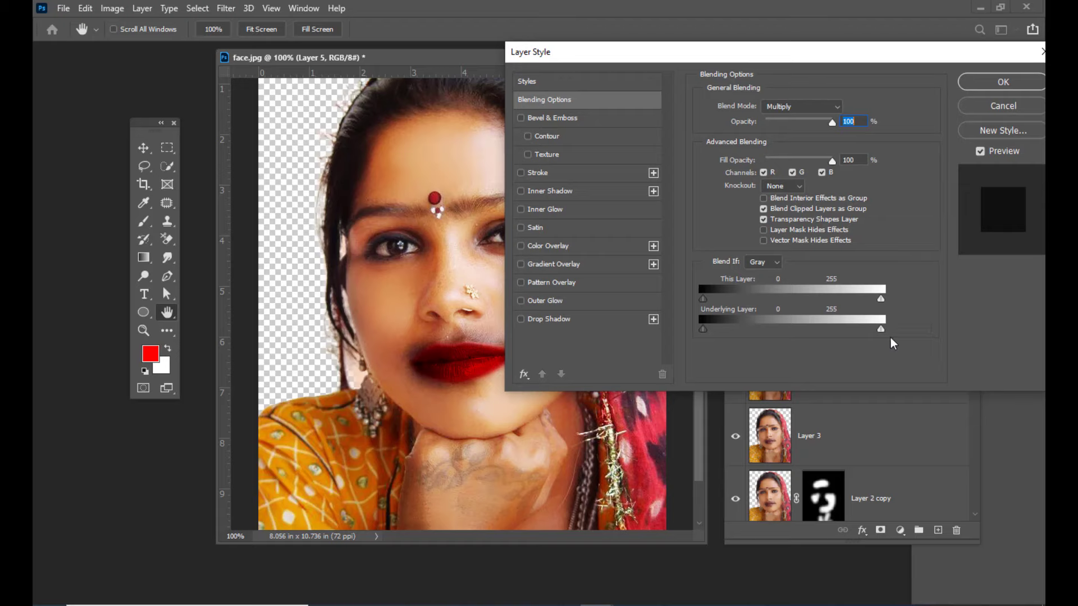
drag(788, 56, 840, 50)
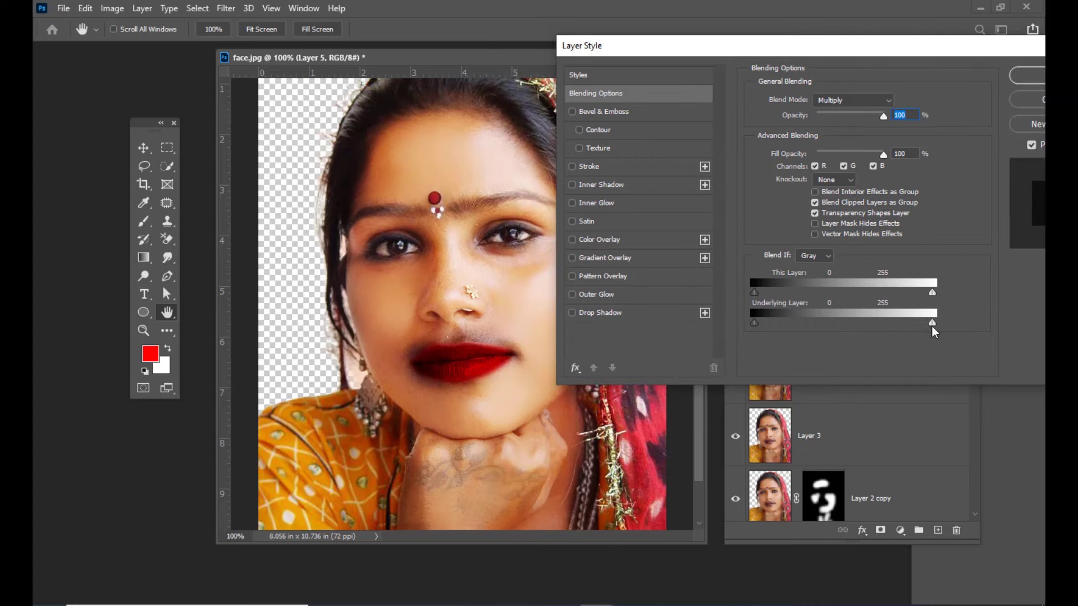
mouse_move(933, 324)
mouse_down()
mouse_move(858, 326)
mouse_move(803, 343)
mouse_move(948, 339)
mouse_up()
drag(800, 47, 820, 47)
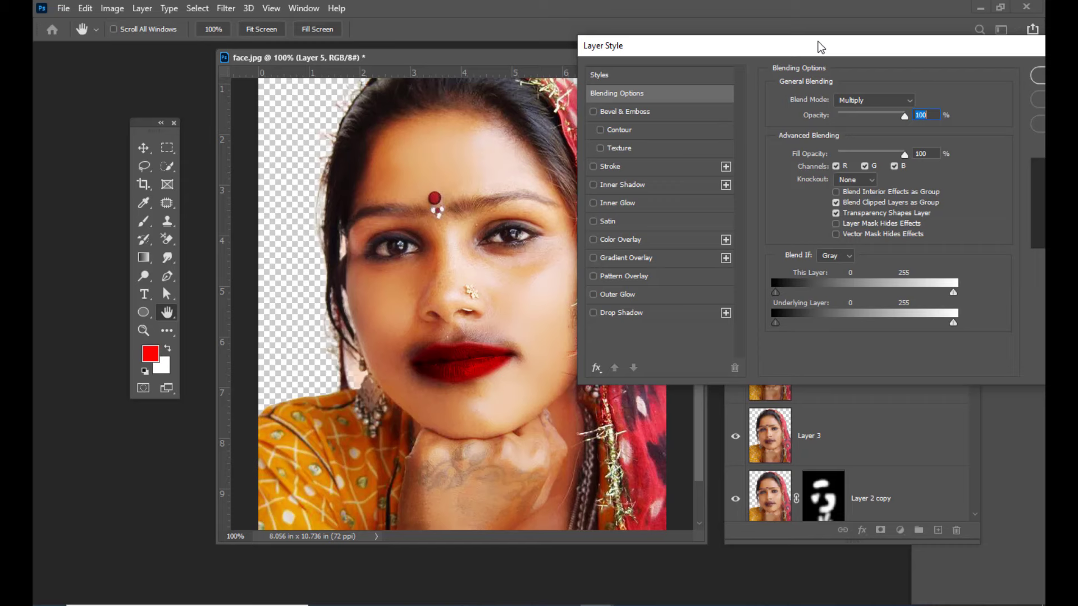
drag(818, 42, 787, 50)
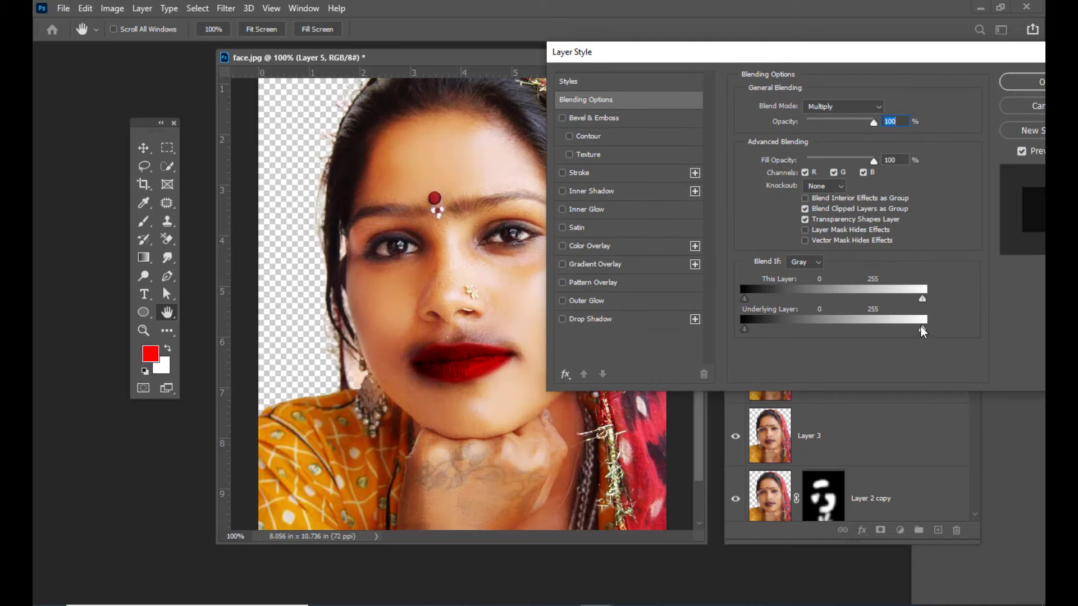
Split the white Blend If slider of the underlying layer to 30 / 171 and apply the blending options
drag(923, 334, 769, 335)
key(alt)
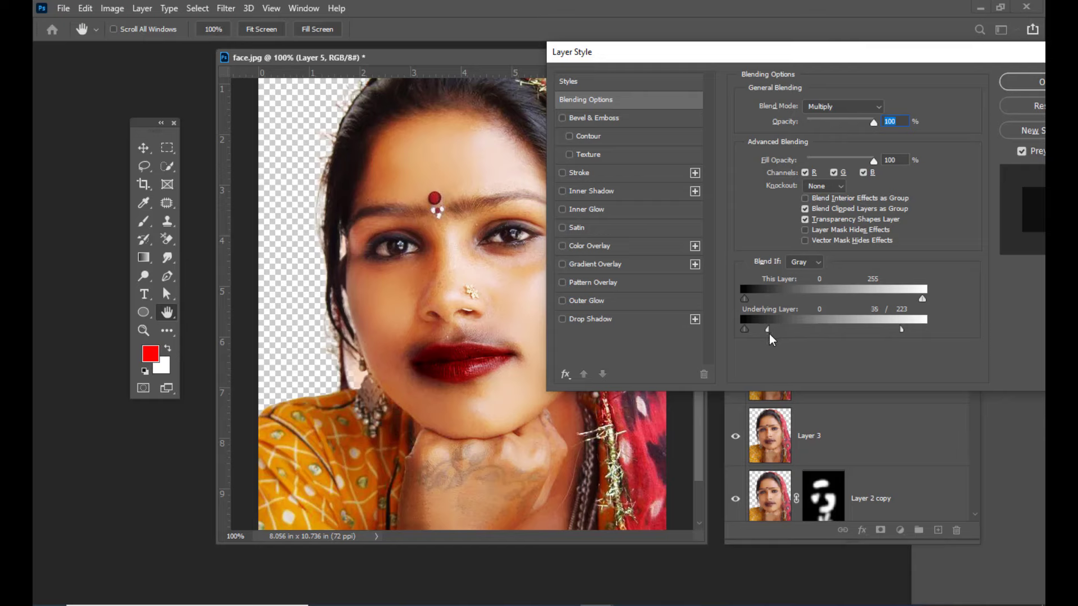
drag(901, 330, 866, 336)
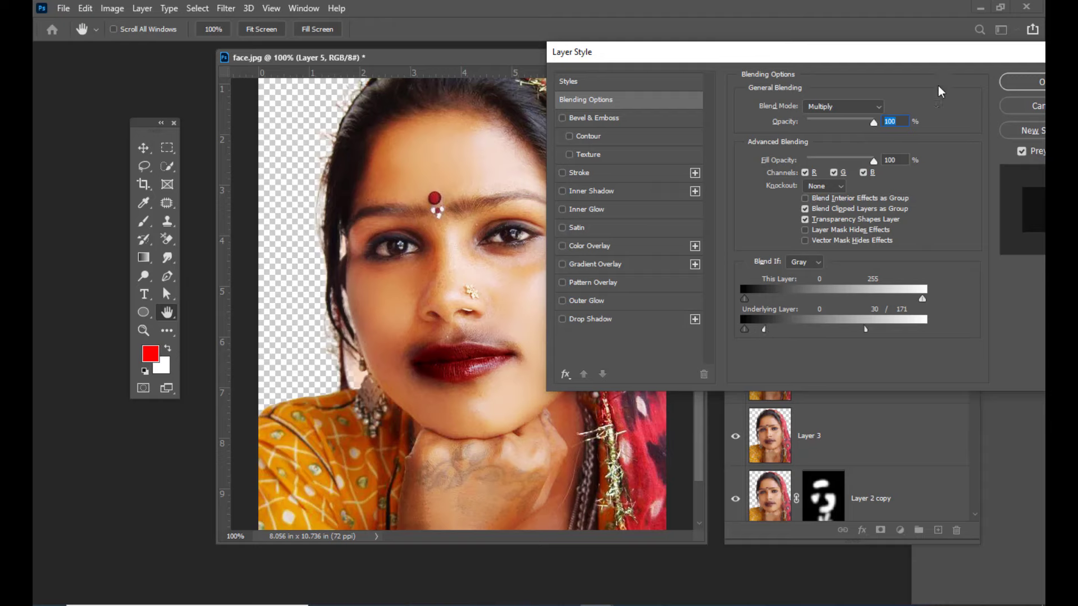
click(1021, 81)
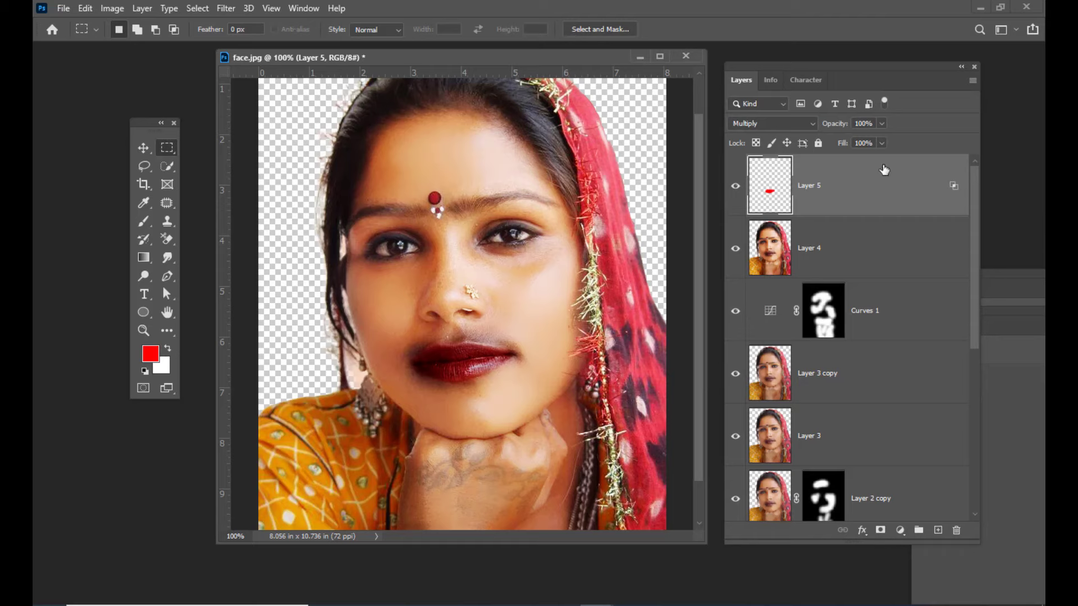
Create a merged copy of all visible layers above Layer 5 and hide the layers beneath it
key(ctrl+alt+shift+e)
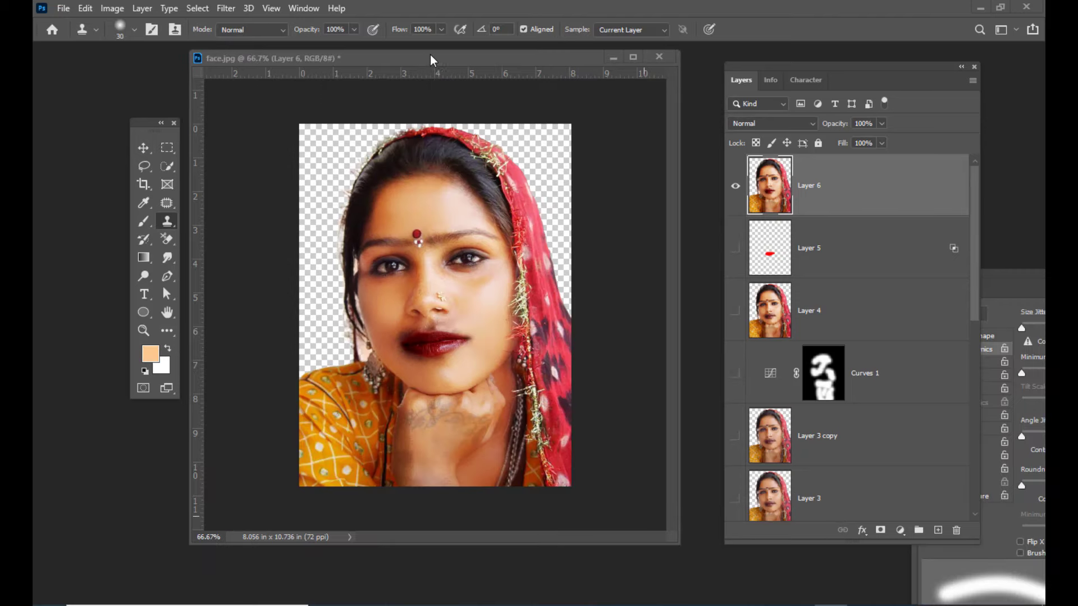
drag(432, 60, 451, 60)
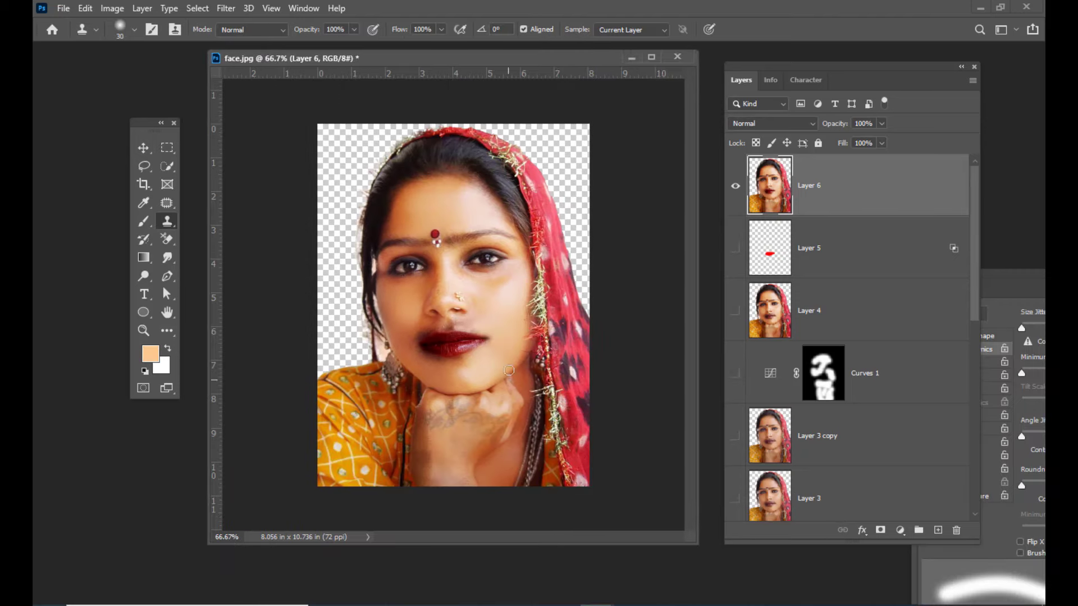
key(ctrl+plus)
key(ctrl+plus)
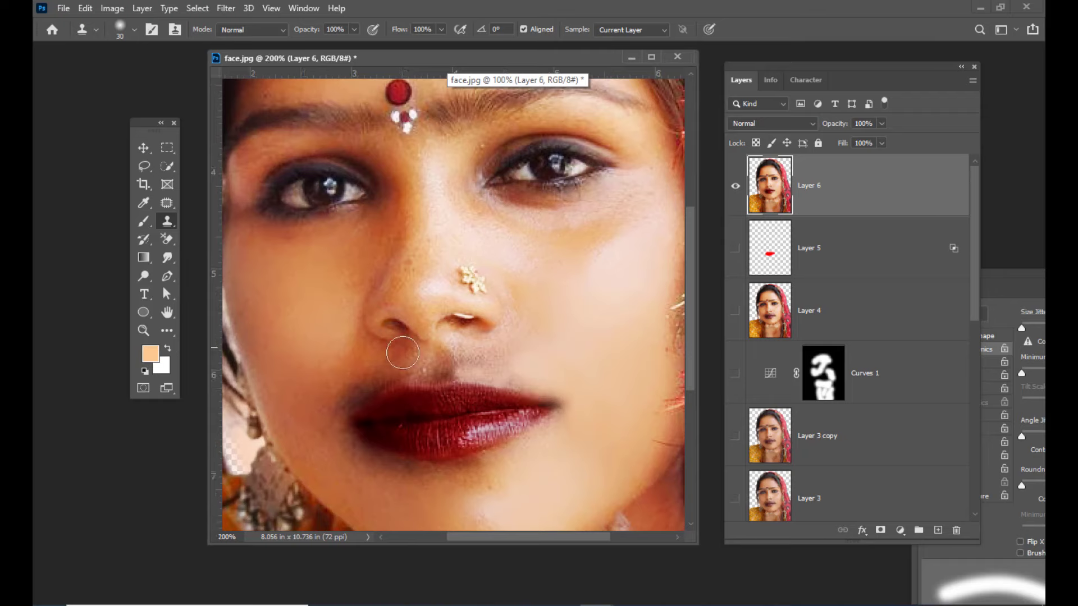
Retouch the dark skin around the upper lip with the Clone Stamp tool, using soft brushes of 25 and 10 px
key(bracketleft)
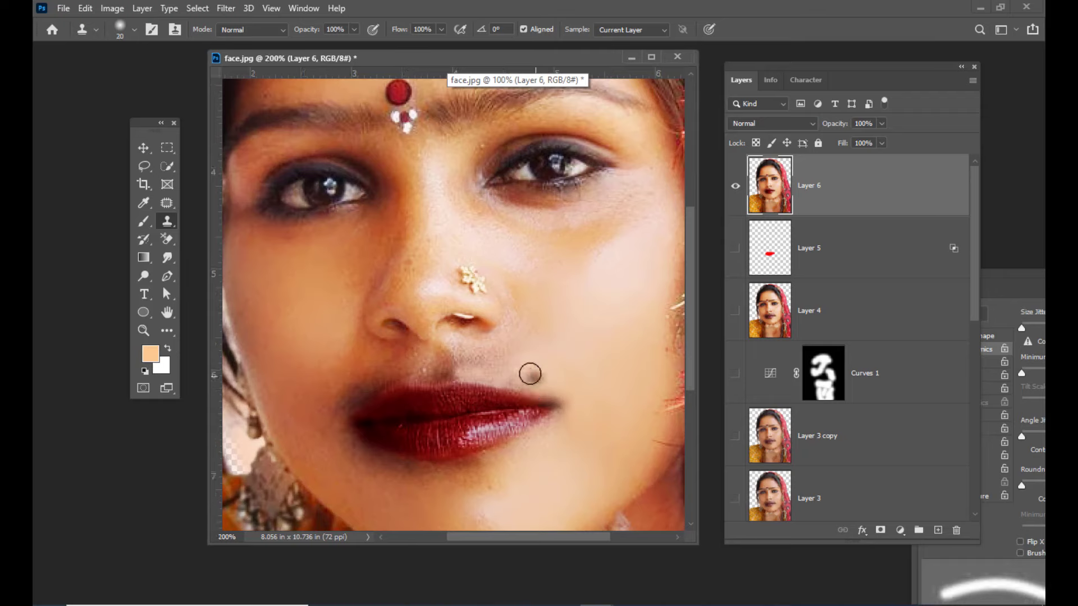
right_click(171, 228)
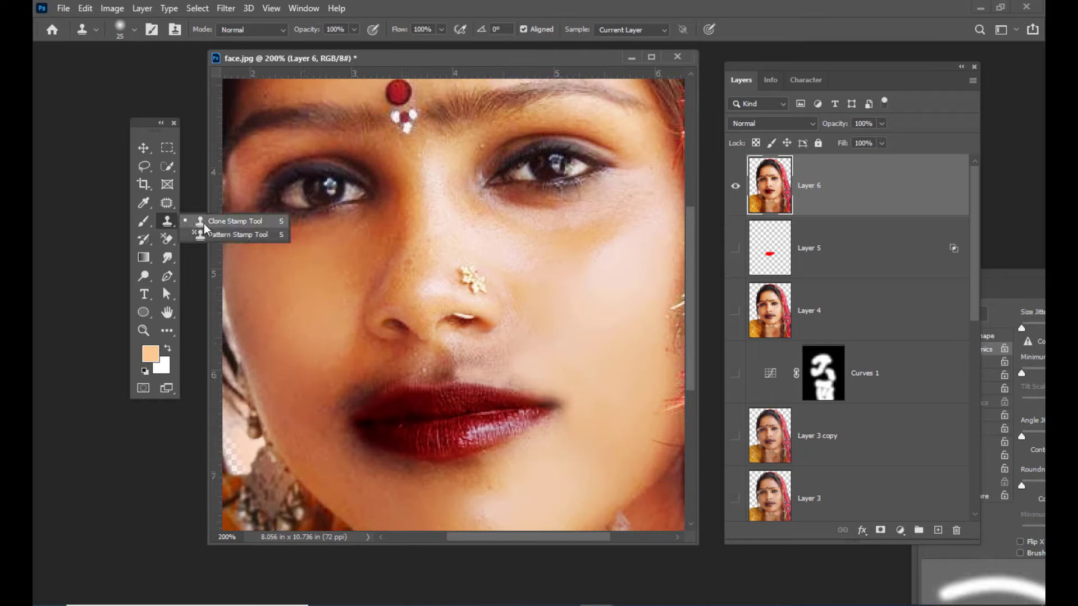
click(205, 224)
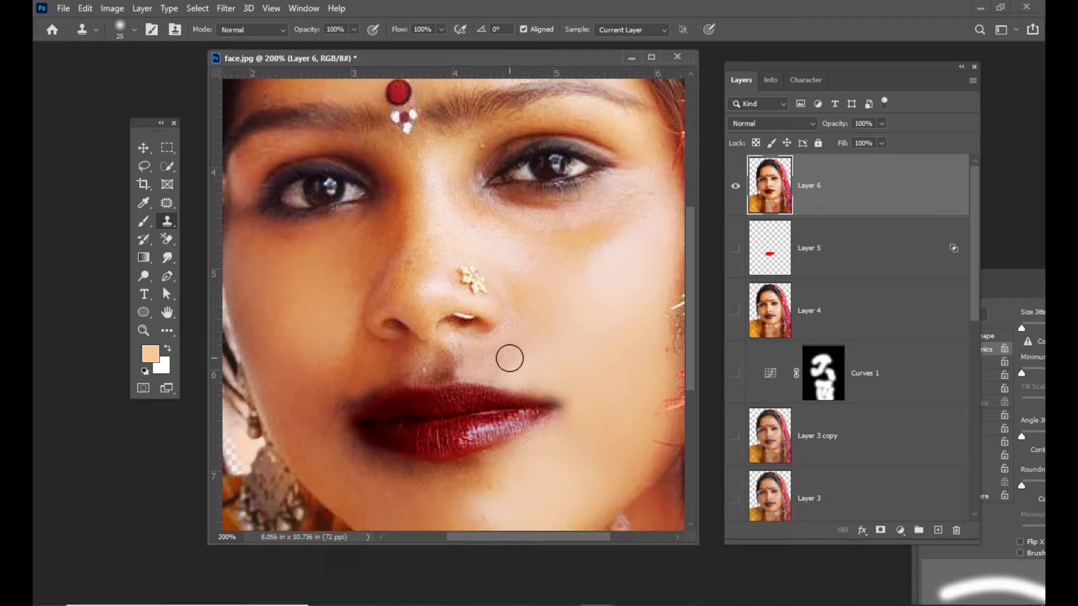
key(bracketleft)
key(bracketleft)
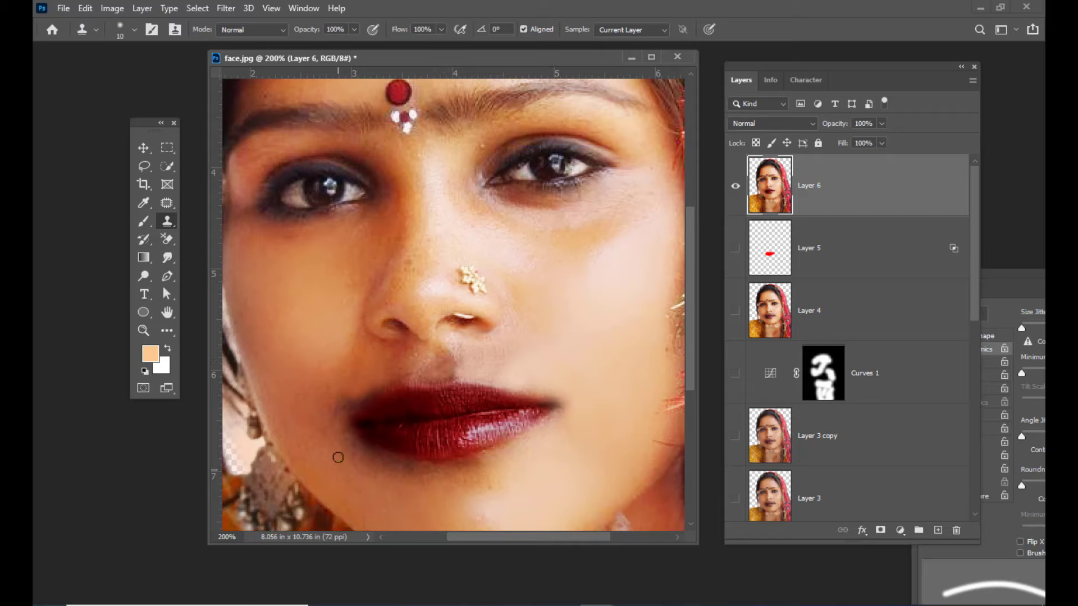
Clone clean skin over the dark shading along the lower lip edge and the corner of the mouth with a 20 px brush
key(bracketright)
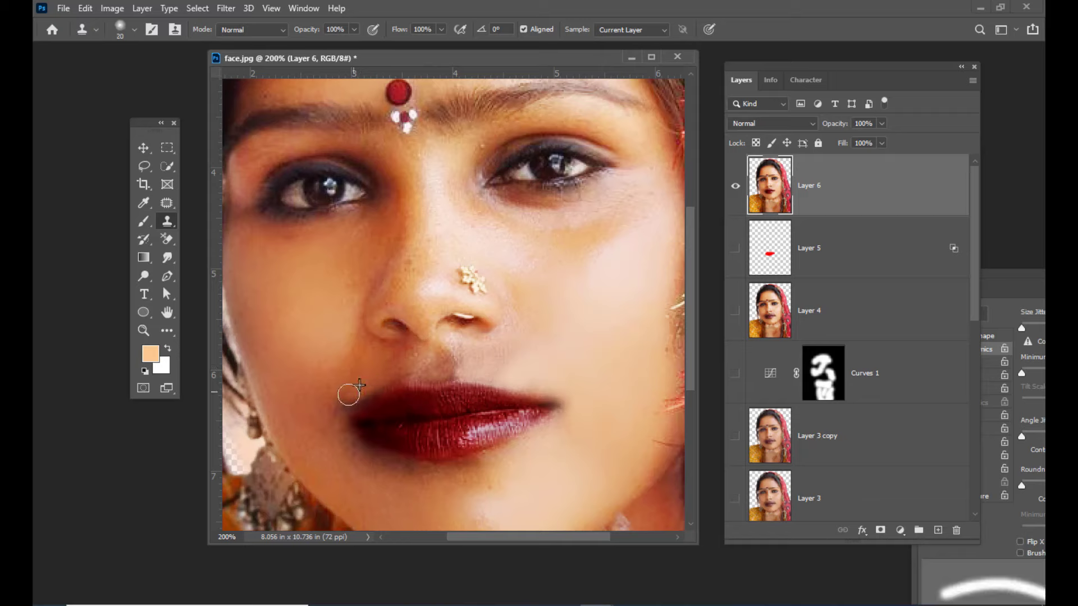
alt+click(365, 471)
mouse_move(361, 451)
mouse_down()
mouse_move(416, 486)
mouse_move(403, 469)
mouse_move(478, 464)
mouse_up()
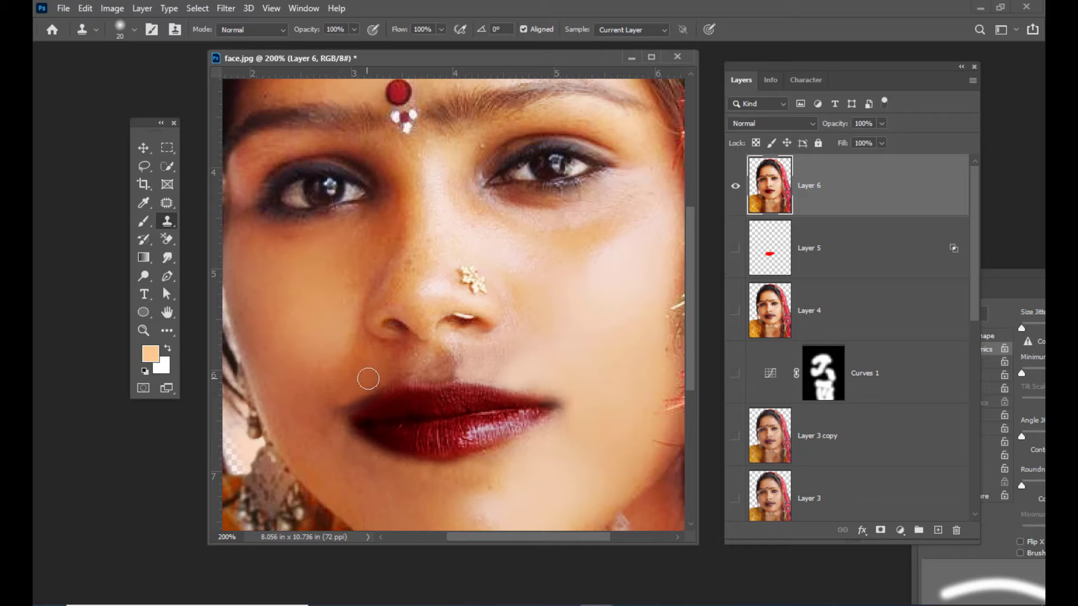
drag(367, 389, 343, 398)
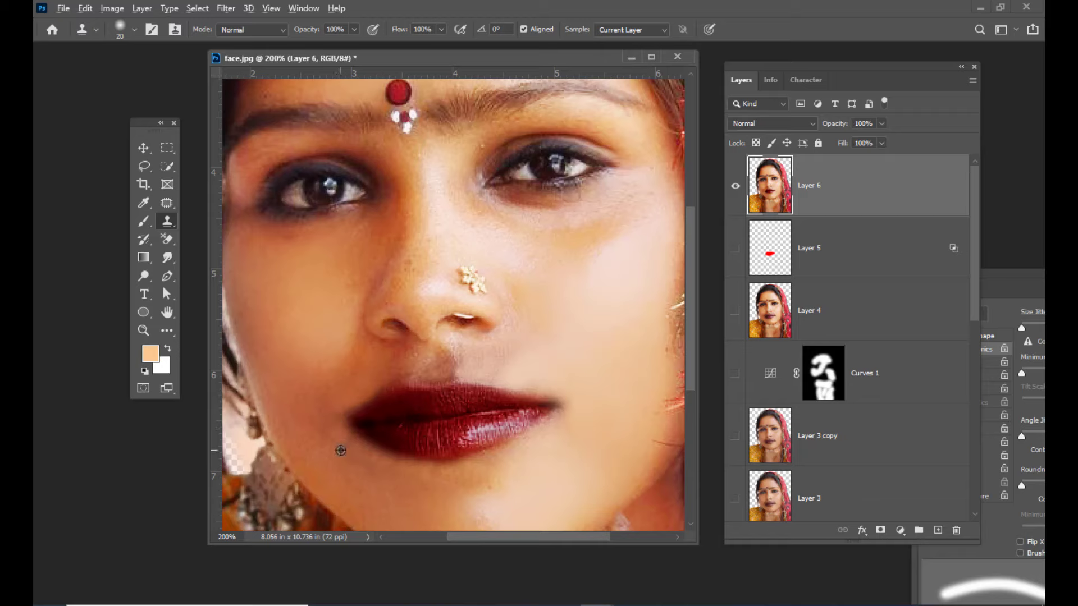
Clone smooth skin over the uneven area between the lower lip and chin with a 30 px brush
key(bracketright)
key(bracketright)
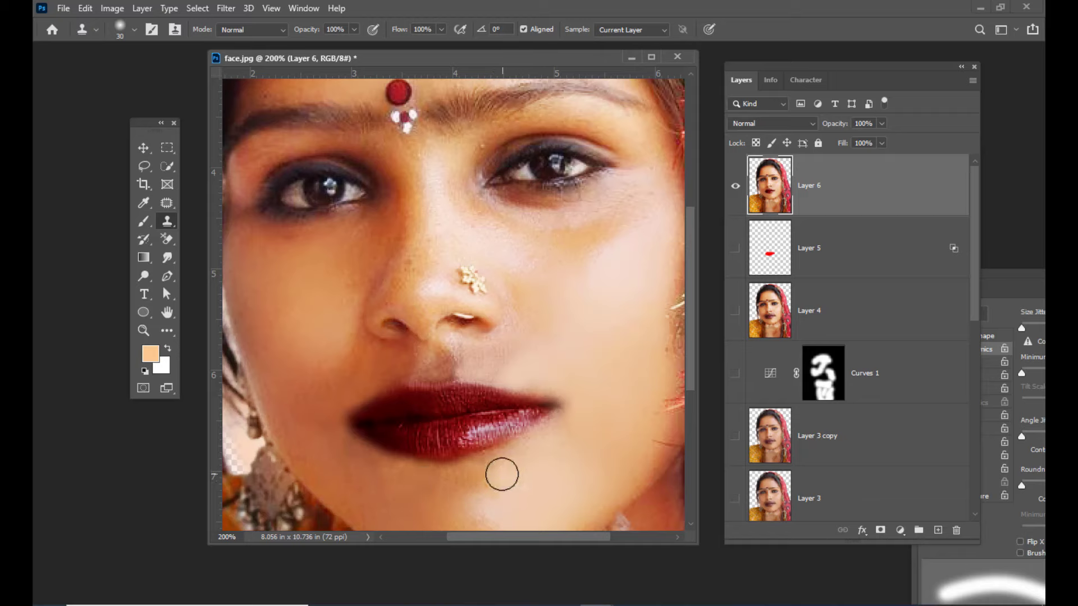
drag(501, 474, 445, 484)
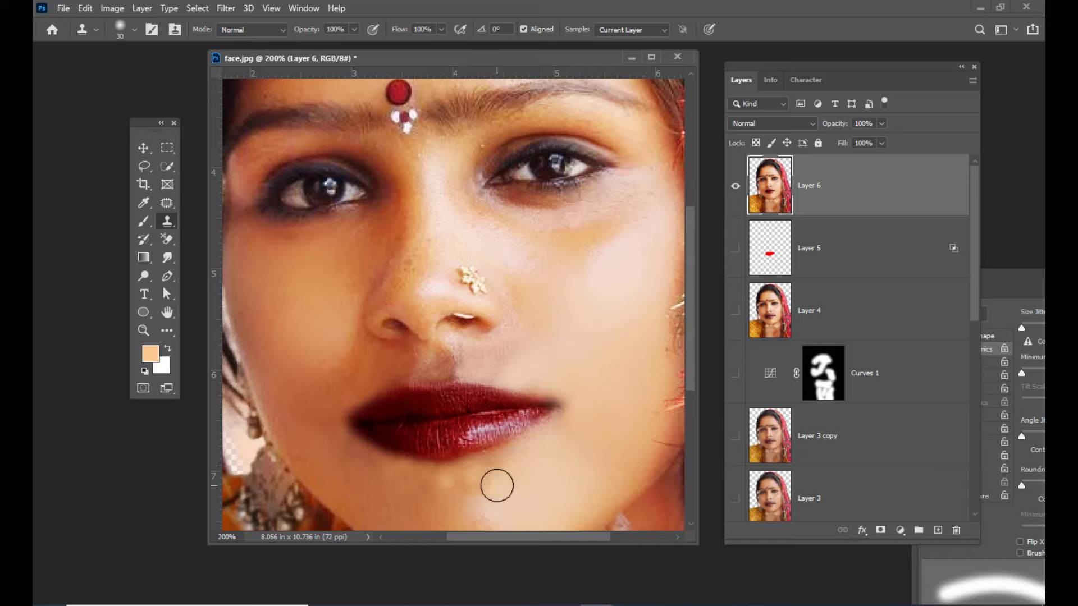
Blur the uneven skin below the lower lip and beside the upper lip with the Blur tool at a 30 px brush
click(169, 259)
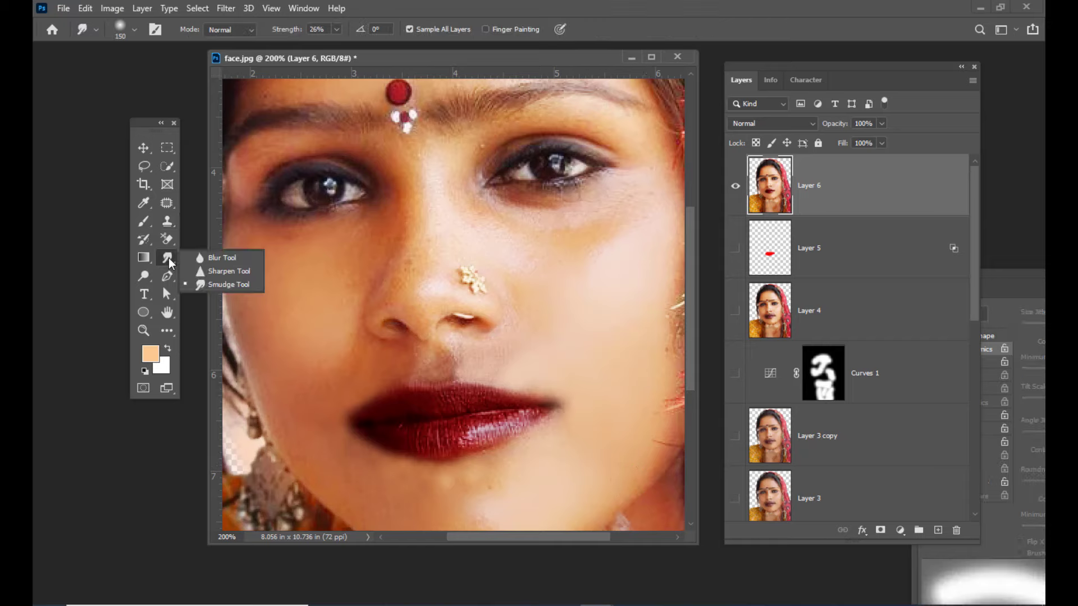
click(219, 258)
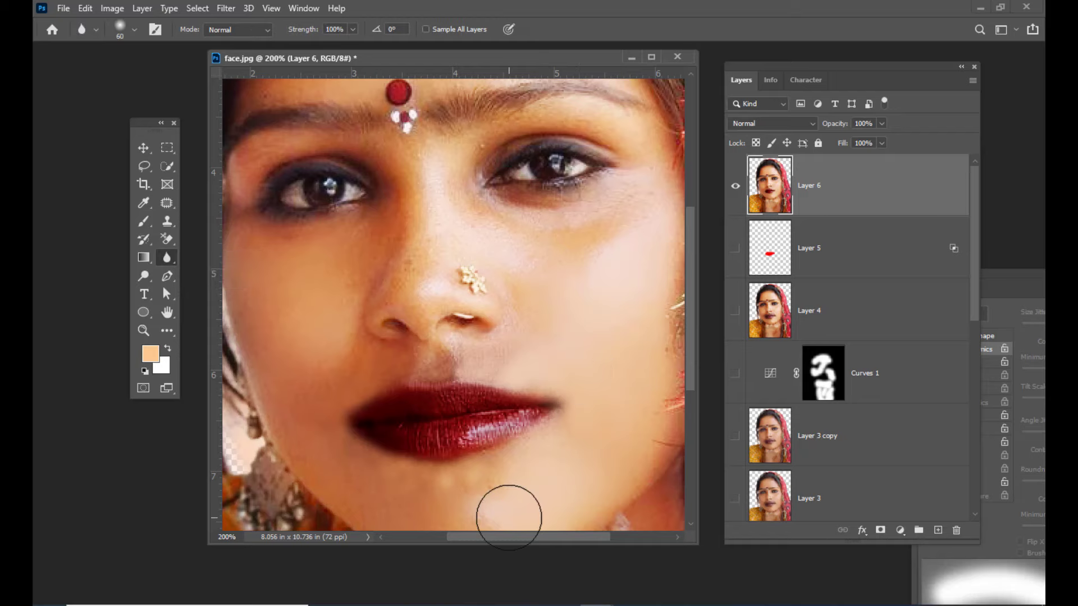
key(bracketleft)
key(bracketleft)
key(bracketleft)
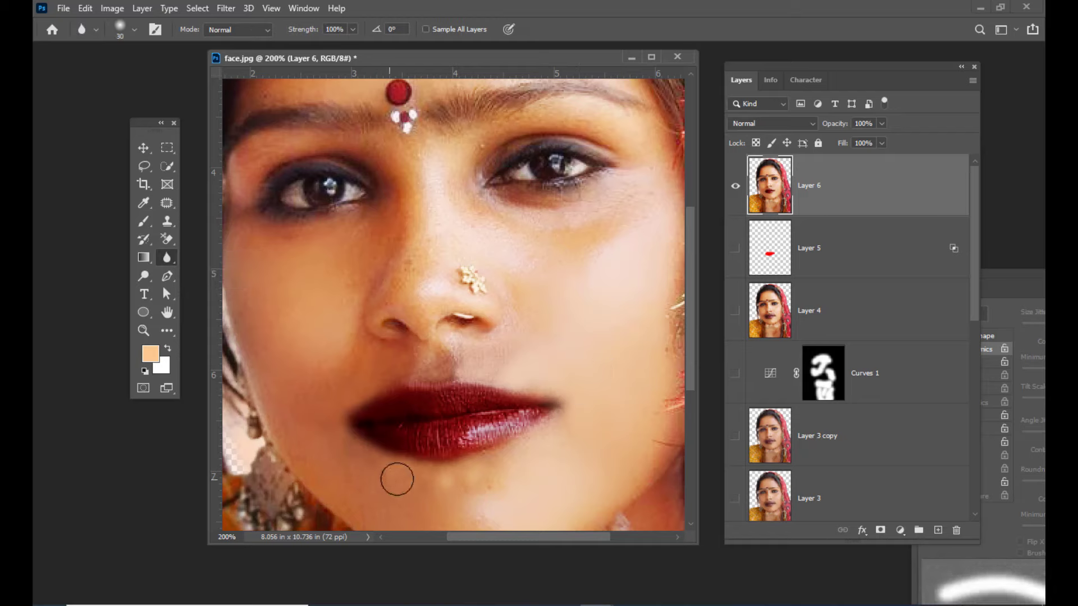
mouse_move(484, 496)
mouse_down()
mouse_move(489, 482)
mouse_move(431, 485)
mouse_move(484, 477)
mouse_move(426, 488)
mouse_move(517, 466)
mouse_up()
mouse_move(479, 362)
mouse_down()
mouse_move(570, 377)
mouse_move(462, 362)
mouse_move(484, 372)
mouse_move(388, 368)
mouse_move(332, 401)
mouse_move(326, 428)
mouse_move(391, 482)
mouse_move(480, 477)
mouse_move(420, 491)
mouse_move(480, 508)
mouse_move(513, 471)
mouse_move(446, 499)
mouse_move(469, 488)
mouse_move(380, 489)
mouse_move(606, 371)
mouse_up()
View the whole portrait at reduced magnification to examine the retouched skin and lips
click(143, 148)
key(ctrl+minus)
key(ctrl+minus)
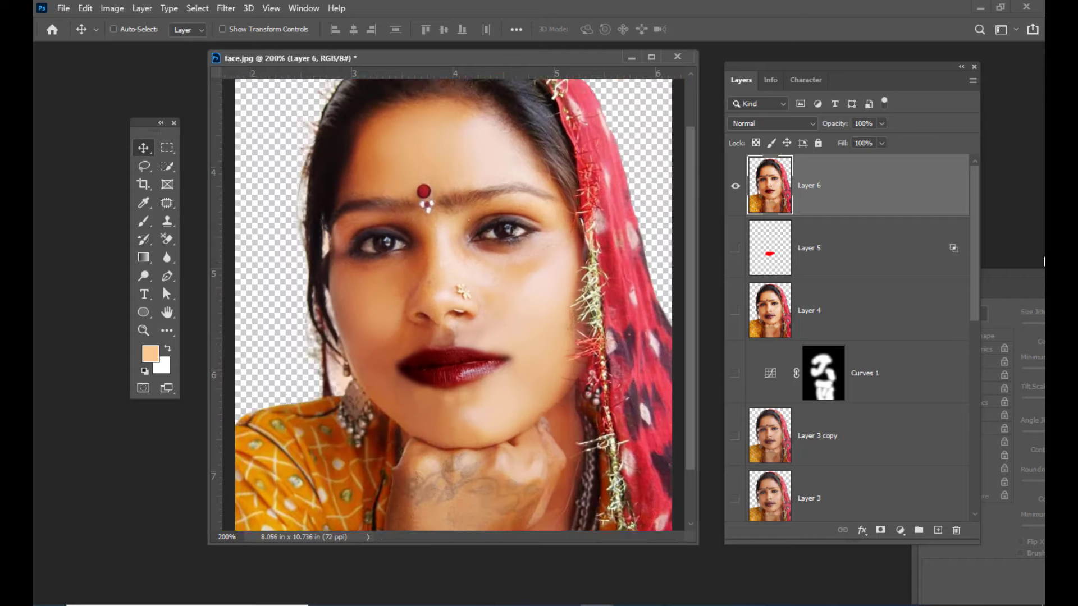
key(ctrl+minus)
key(ctrl+plus)
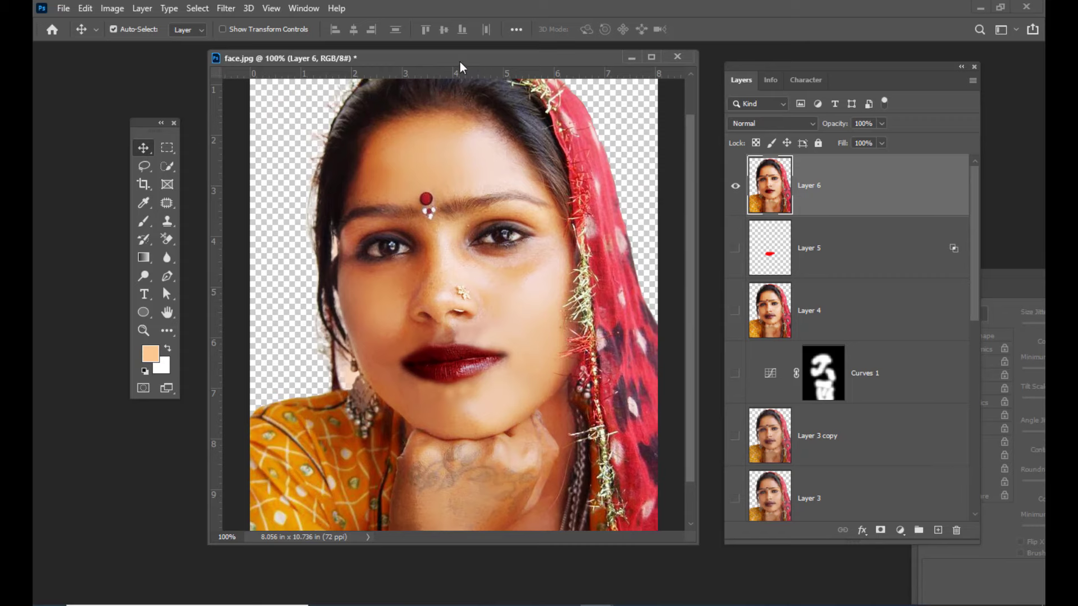
drag(447, 59, 434, 62)
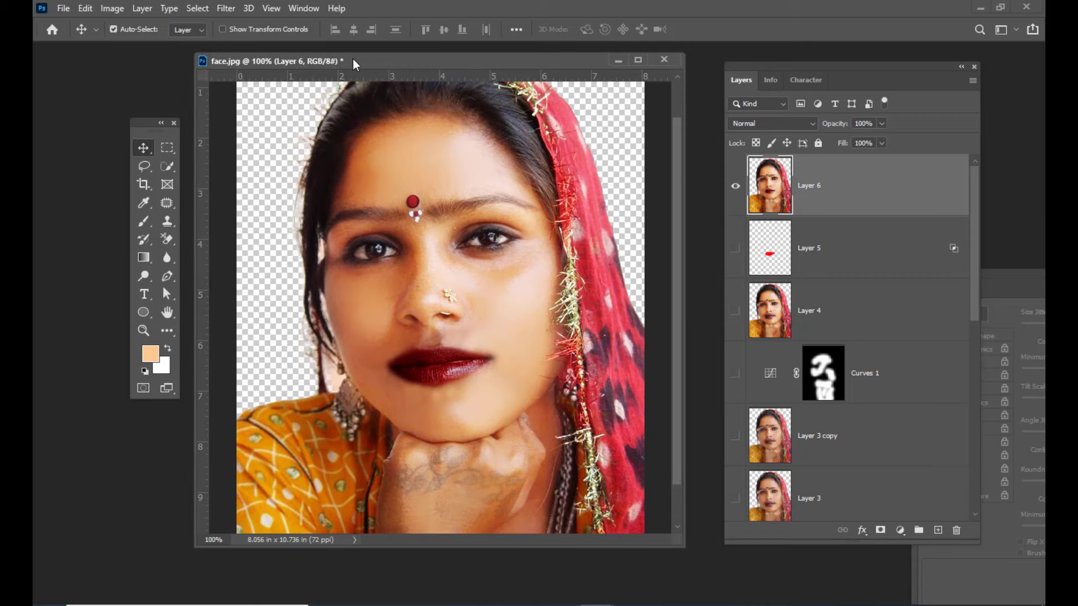
drag(353, 58, 369, 60)
key(ctrl+minus)
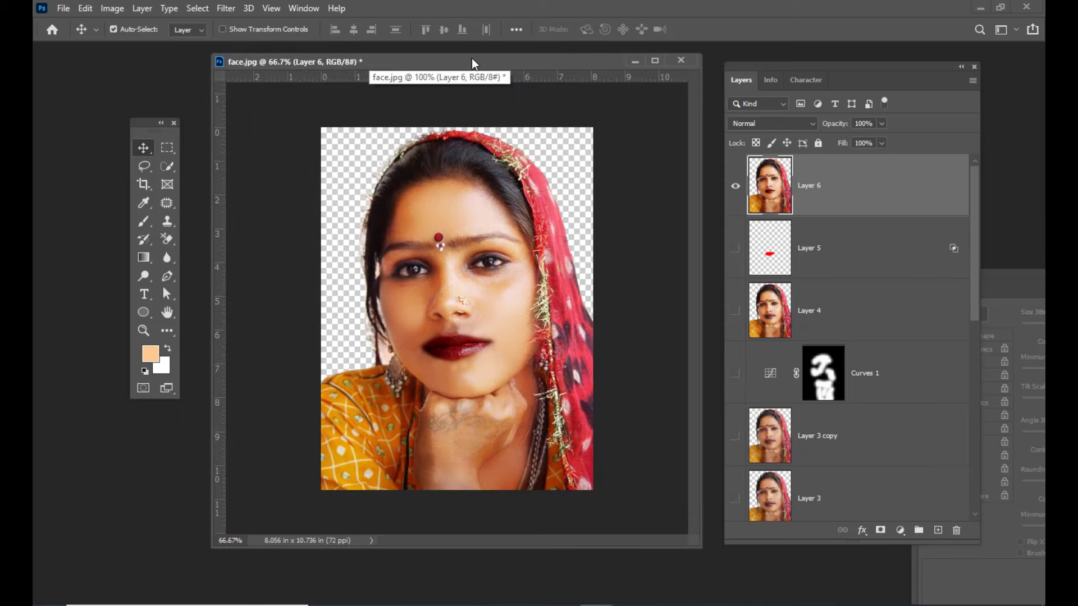
drag(477, 62, 473, 66)
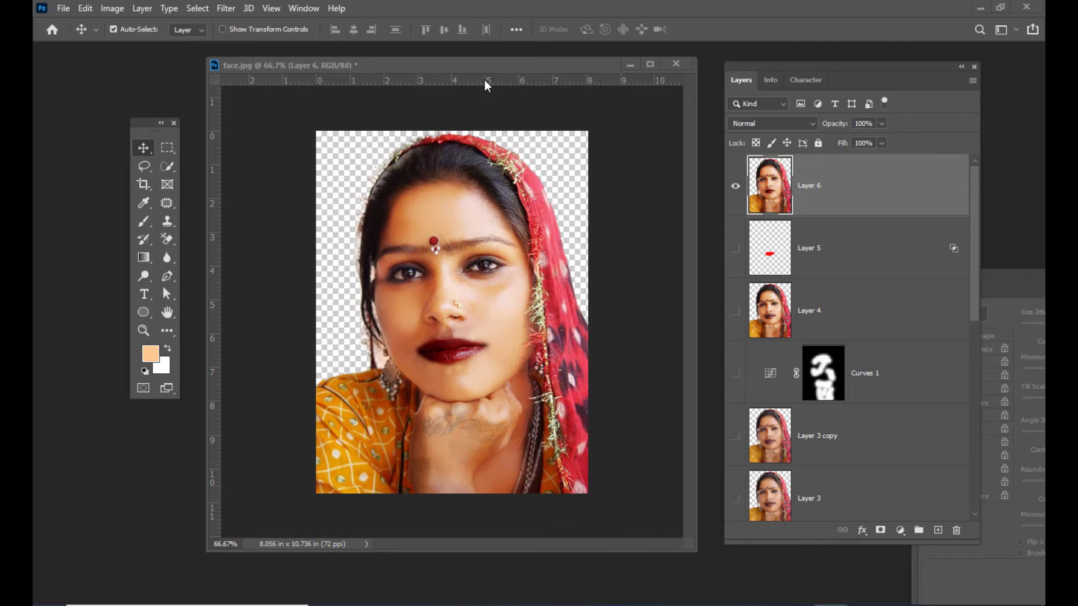
drag(492, 70, 481, 71)
drag(765, 65, 748, 63)
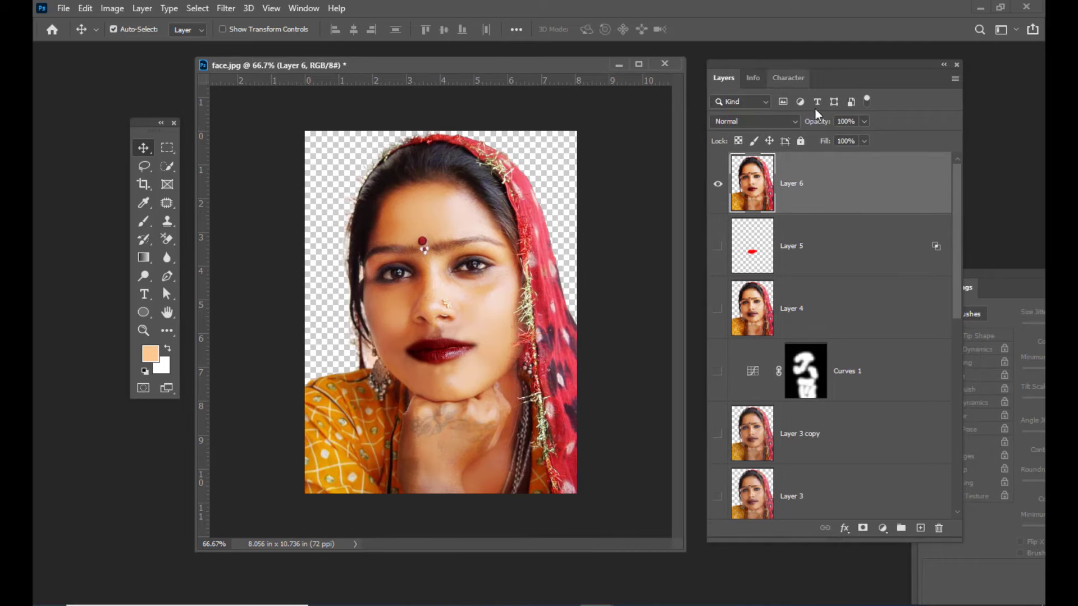
drag(541, 66, 547, 63)
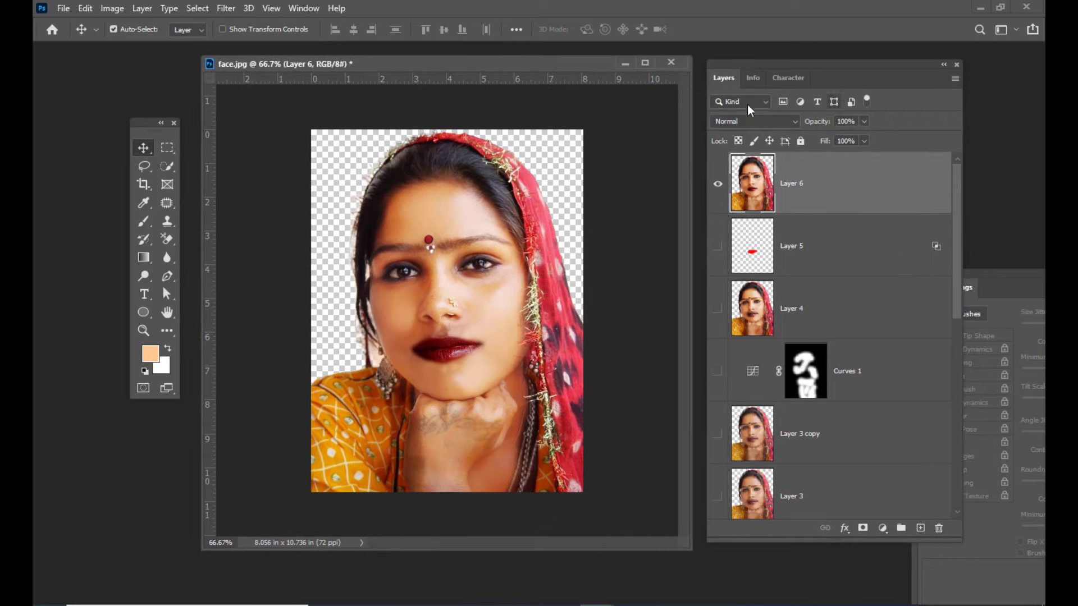
mouse_move(815, 77)
mouse_down()
mouse_move(806, 67)
mouse_move(812, 75)
mouse_up()
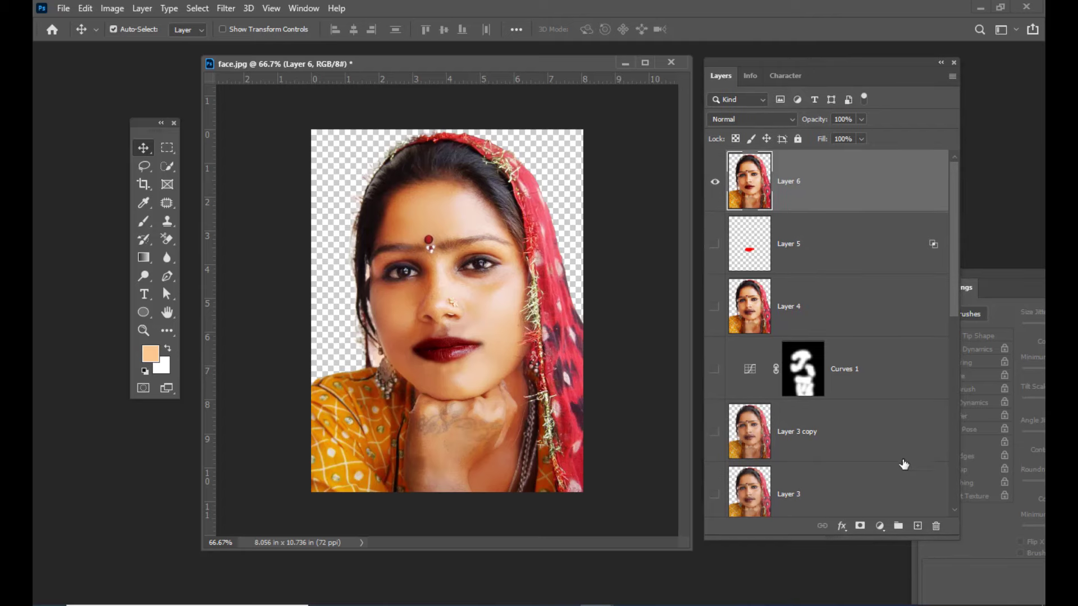
Create a new layer above Layer 6 and set the Brush tool's foreground color to magenta f813da
click(917, 526)
drag(796, 54, 795, 62)
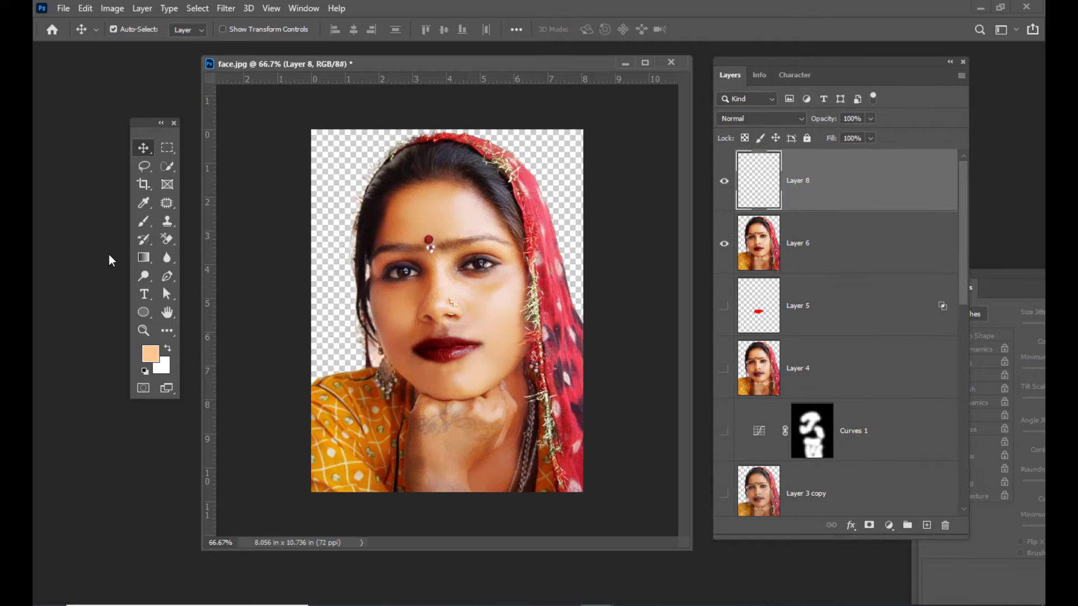
click(143, 220)
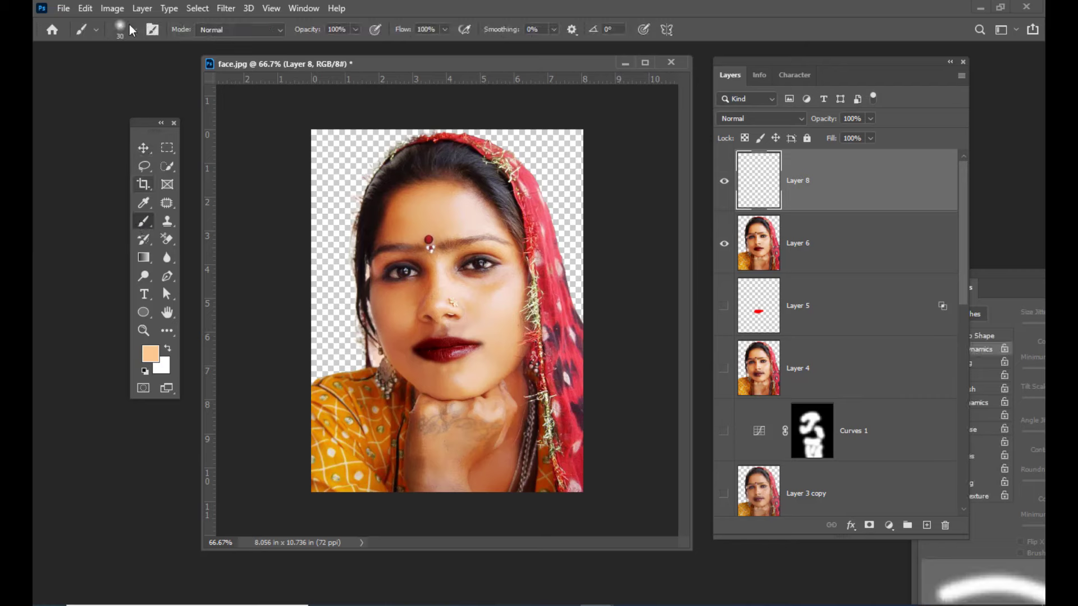
click(150, 354)
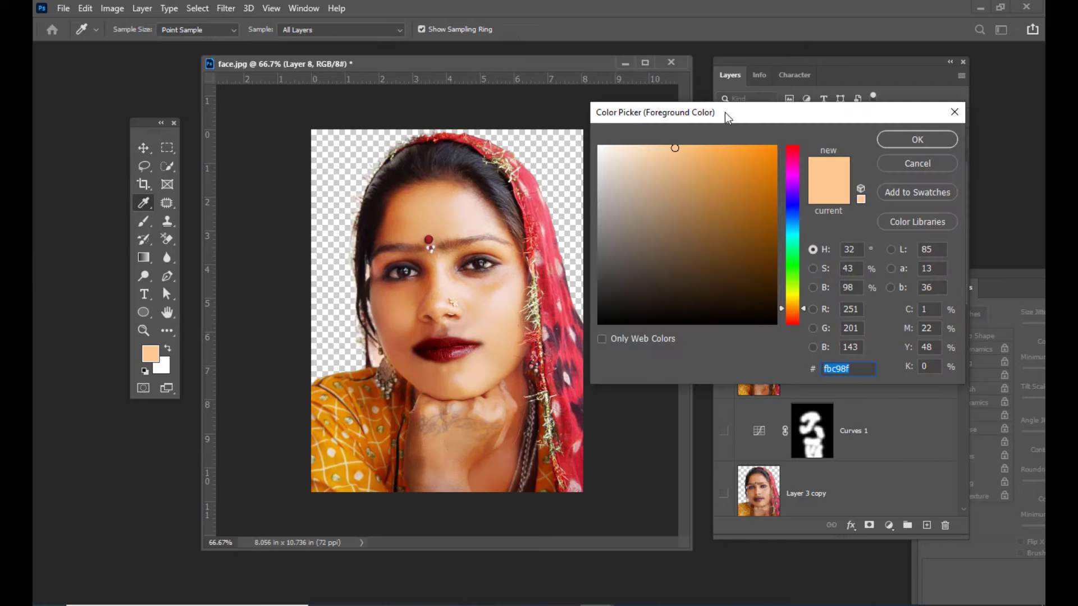
drag(725, 113, 743, 108)
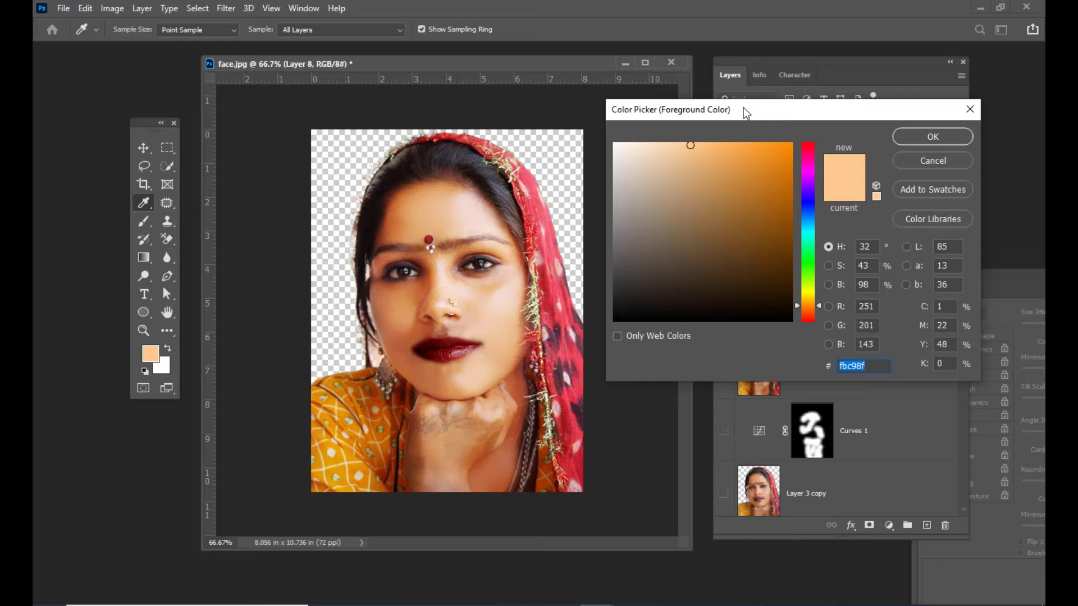
click(808, 168)
click(779, 148)
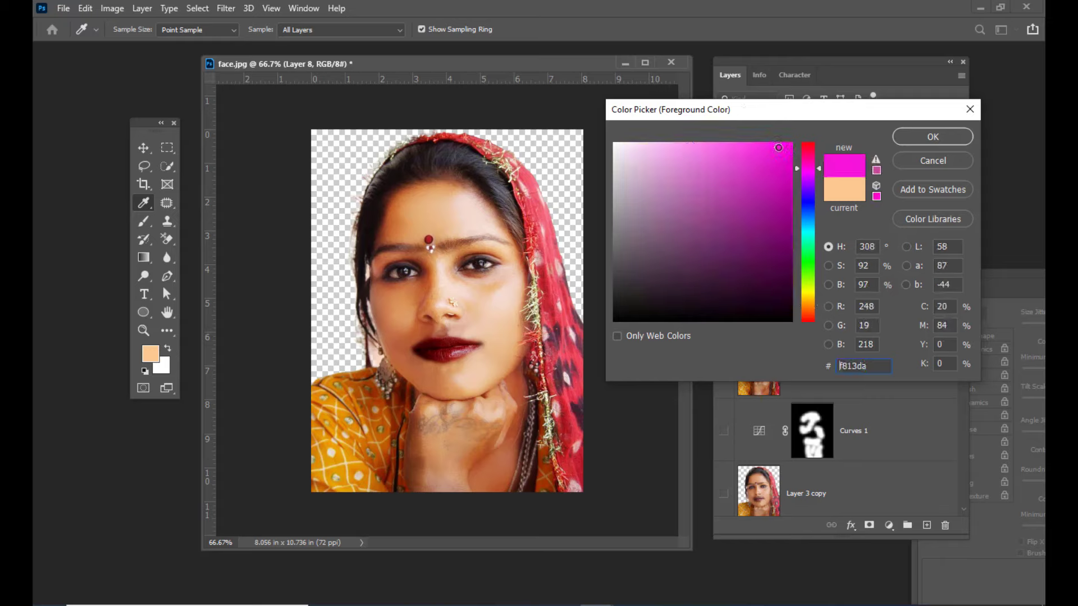
click(929, 143)
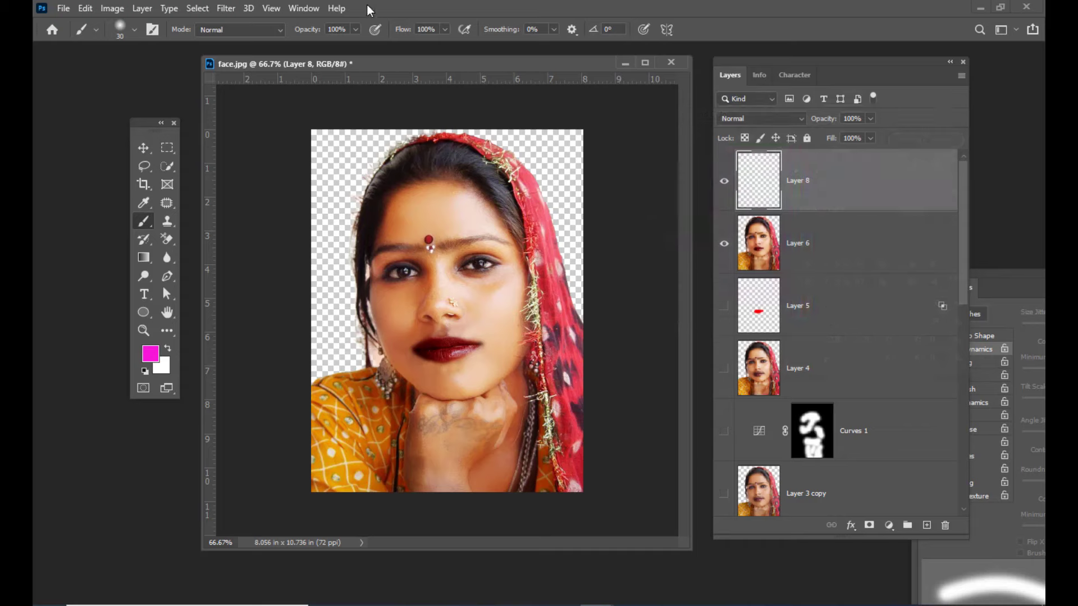
Set the brush flow to 40% and the new layer's blend mode to Screen
click(444, 30)
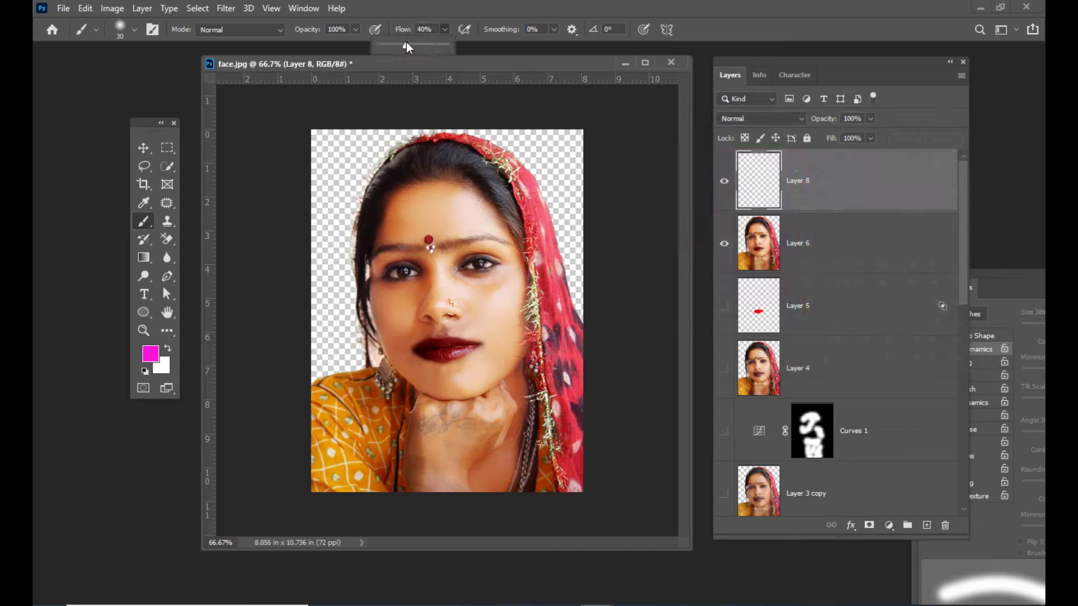
click(776, 116)
click(745, 234)
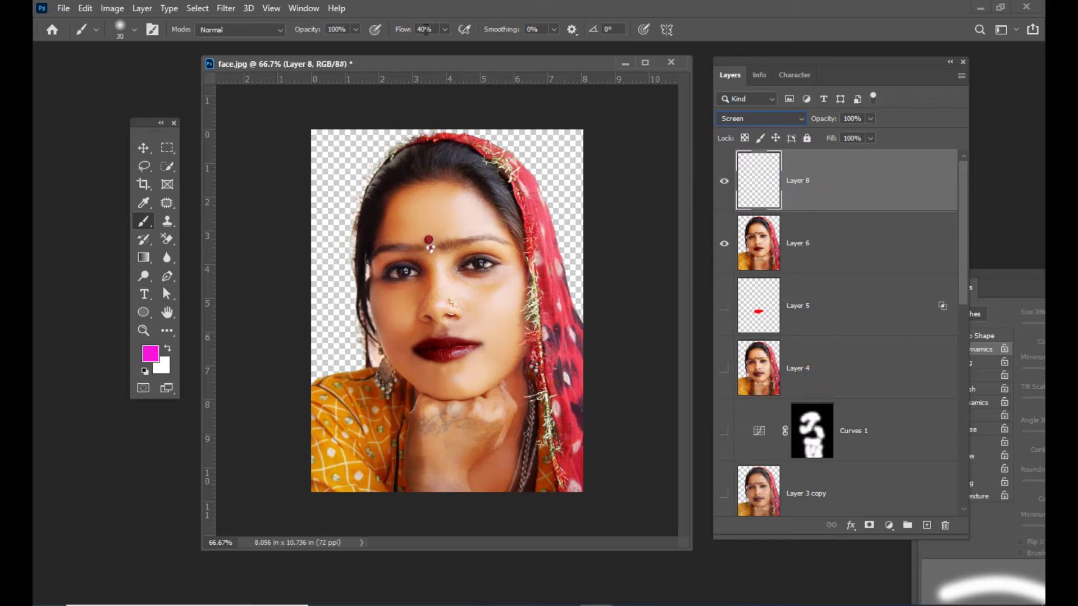
drag(447, 74, 456, 73)
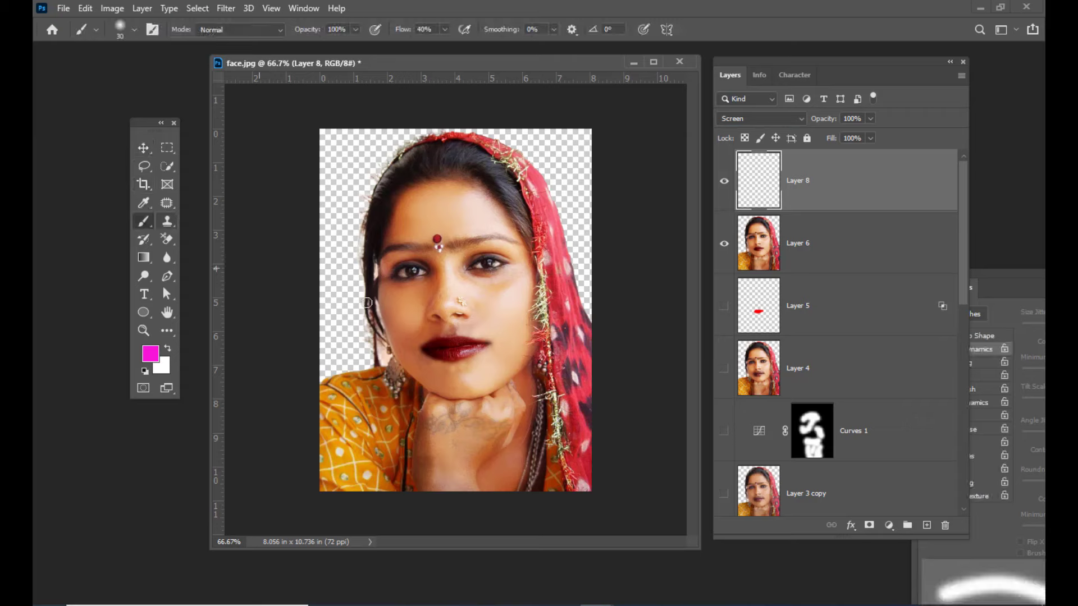
Paint soft magenta blush on both cheeks, using a 150 px brush on the veil side and 125 px on the other
key(bracketright)
key(bracketright)
key(bracketright)
key(bracketright)
key(bracketright)
key(bracketright)
key(bracketright)
key(bracketright)
key(bracketright)
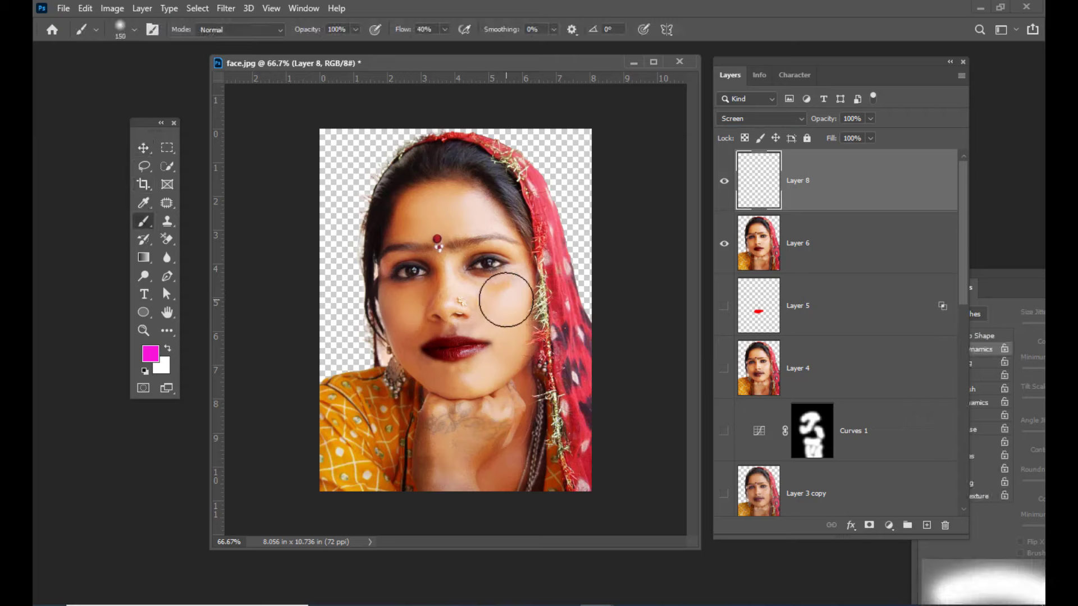
drag(506, 300, 505, 300)
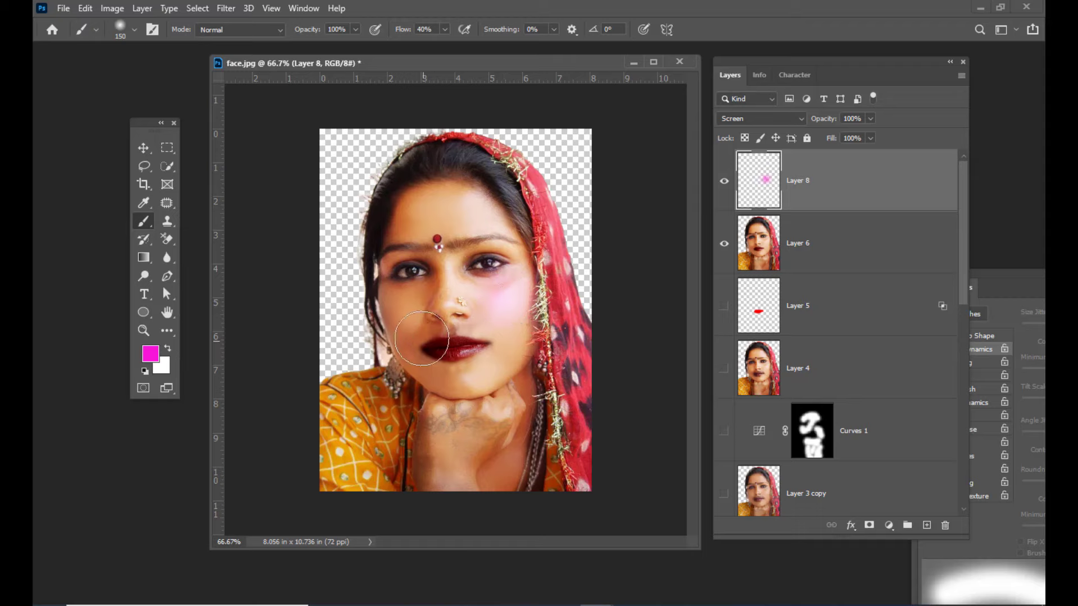
drag(386, 319, 393, 314)
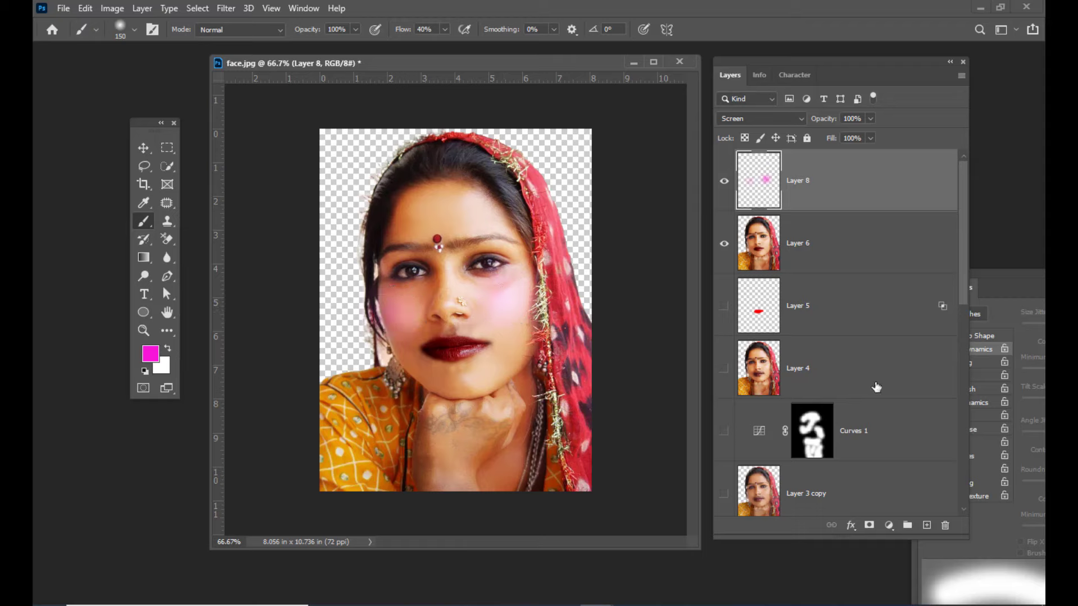
key(ctrl+z)
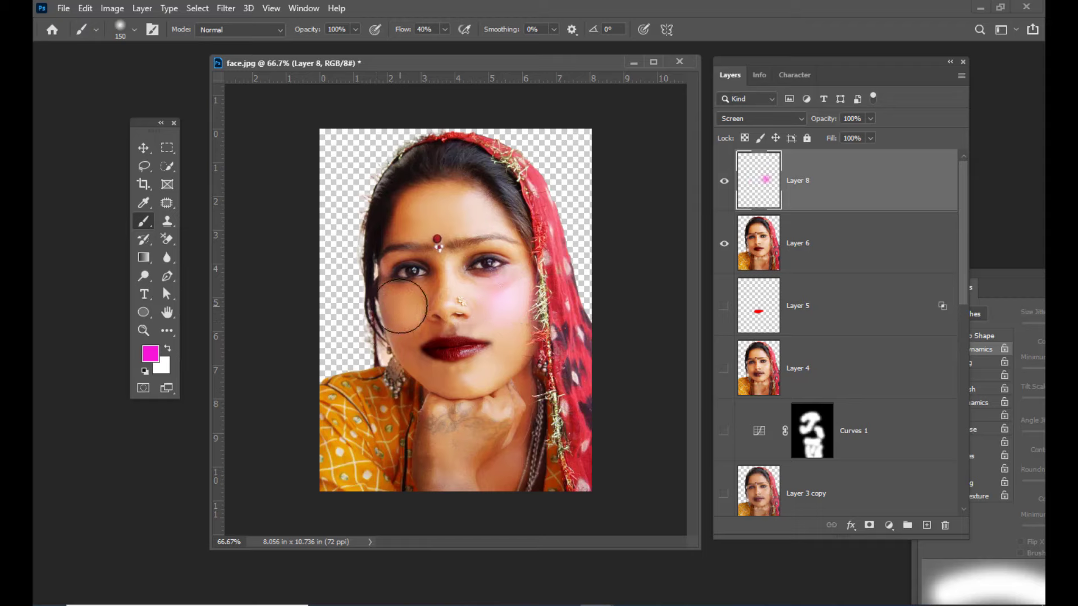
drag(399, 310, 402, 308)
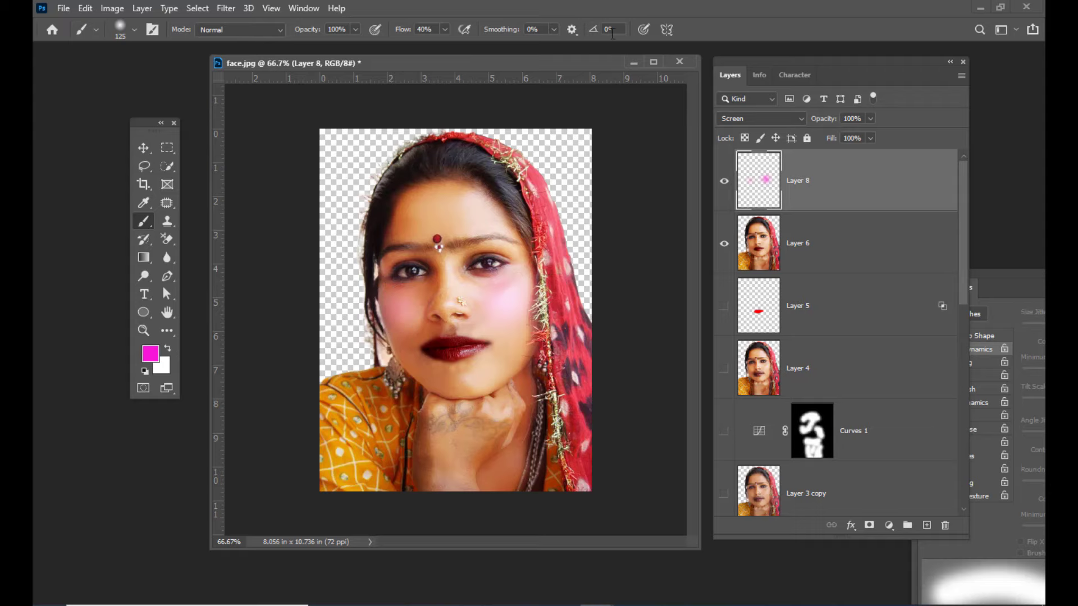
Lower the opacity of the blush layer to 74%
drag(500, 68, 499, 64)
click(870, 119)
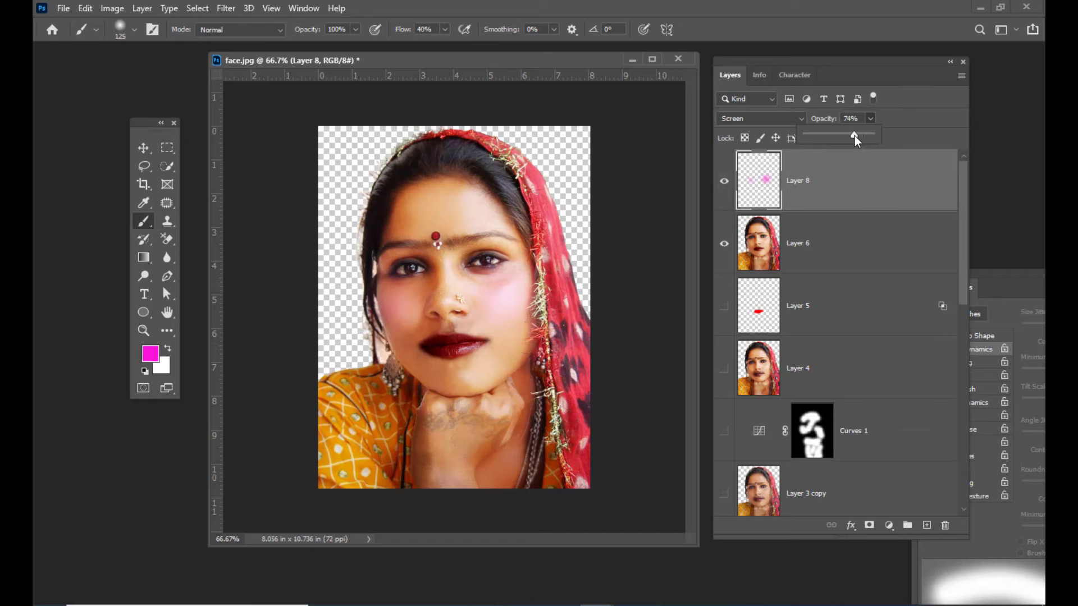
click(817, 127)
drag(418, 62, 454, 64)
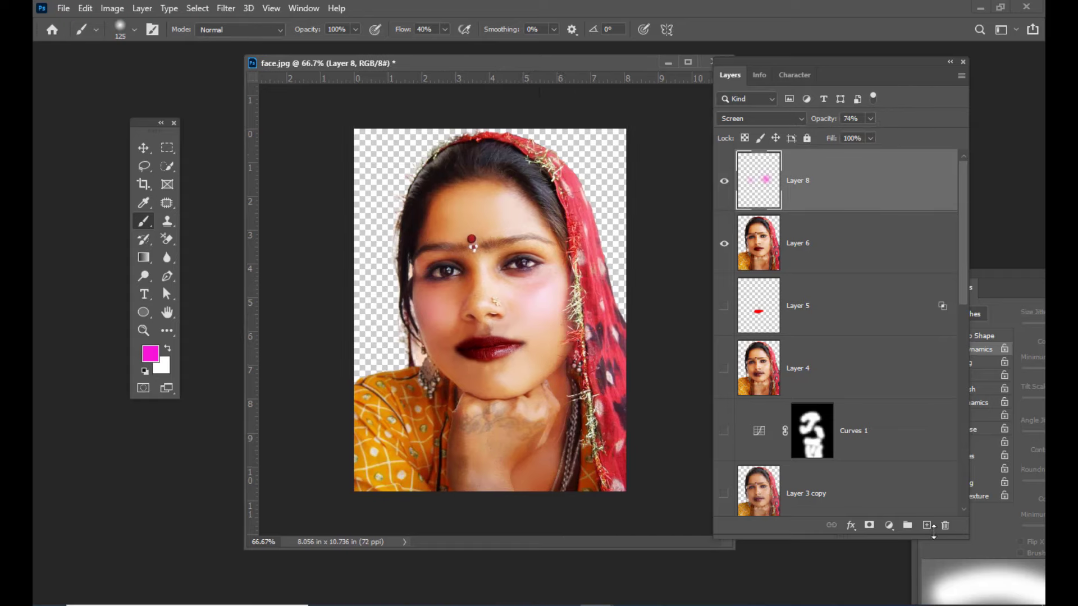
drag(521, 66, 503, 68)
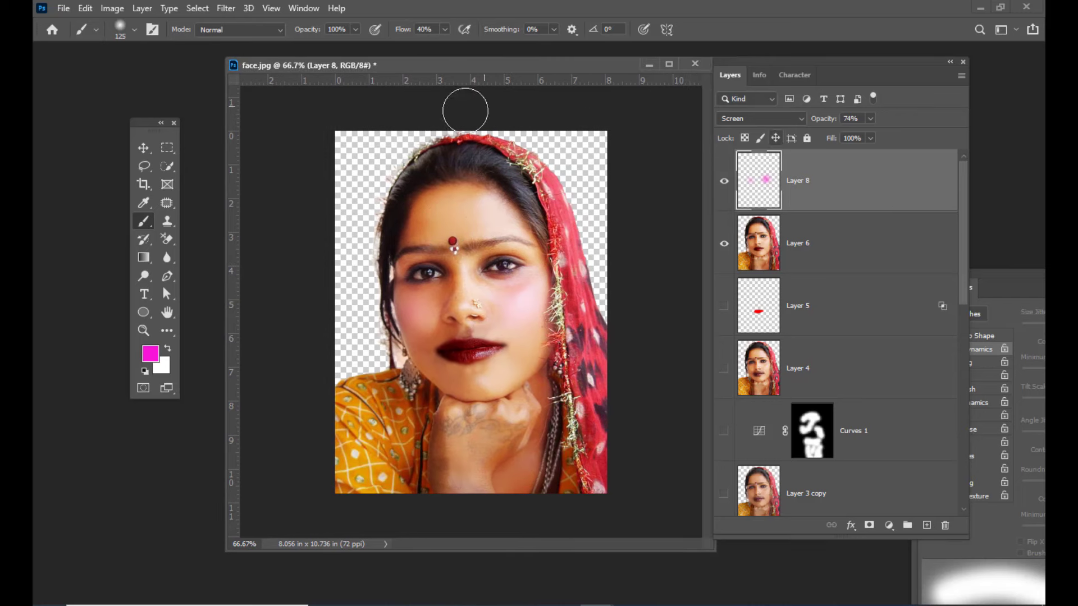
Set the foreground color to bright green and reduce the brush size to 70 px
click(151, 354)
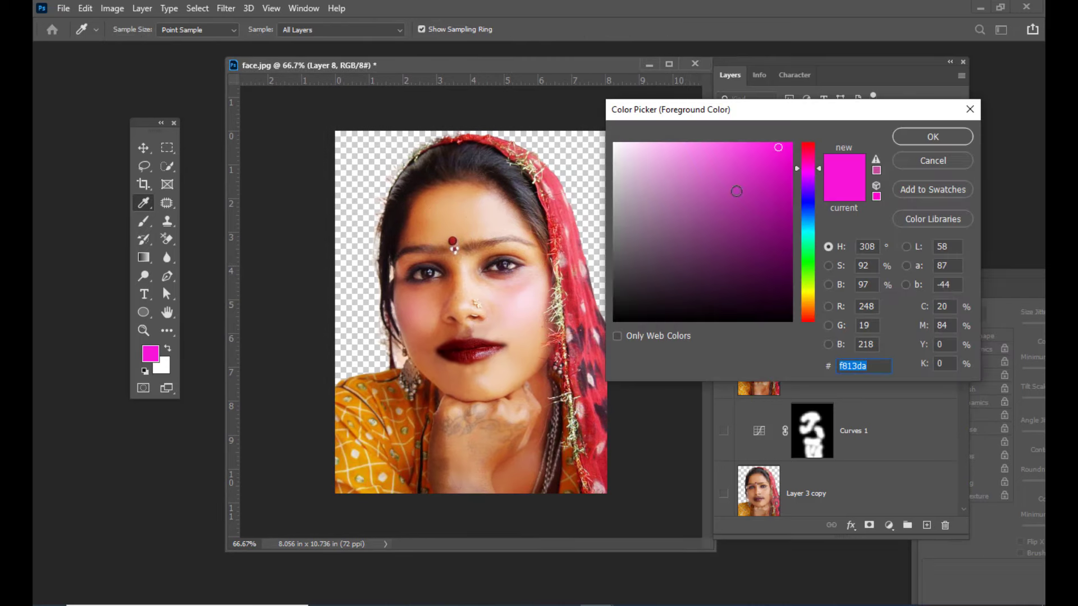
click(804, 271)
click(788, 154)
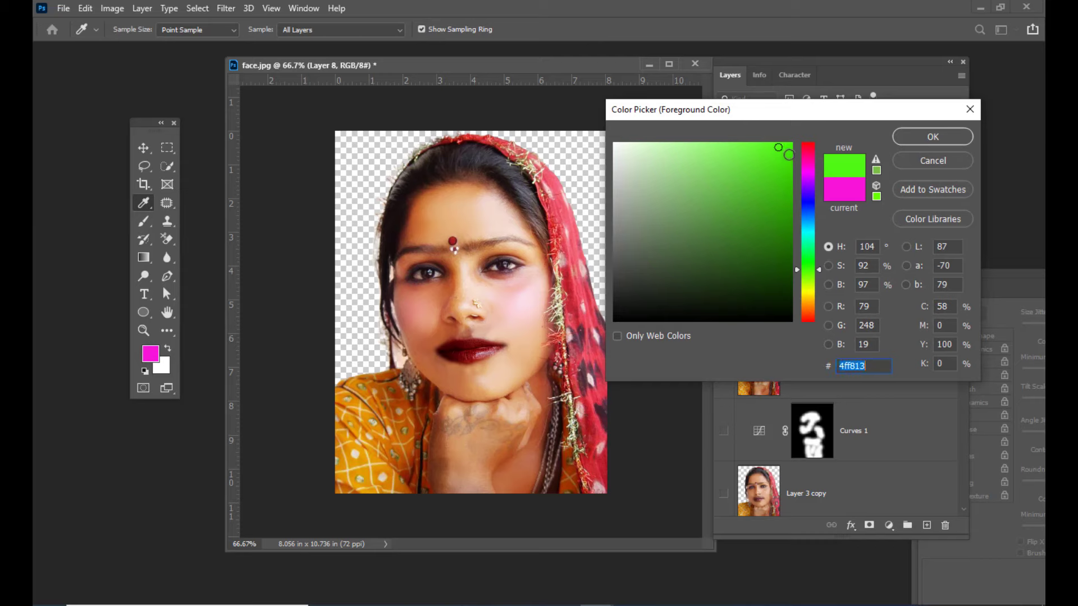
click(931, 137)
key(b)
drag(541, 66, 539, 80)
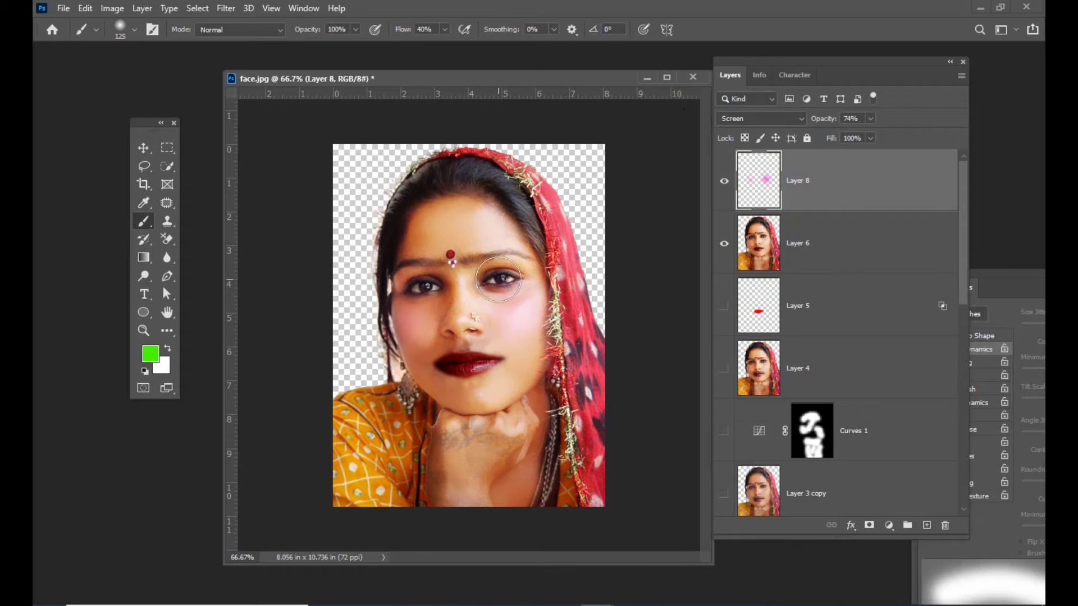
key(bracketleft)
key(bracketleft)
key(bracketleft)
key(bracketleft)
Try painting green eyeshadow on the veil-side upper eyelid at 30% flow, and undo it
click(444, 30)
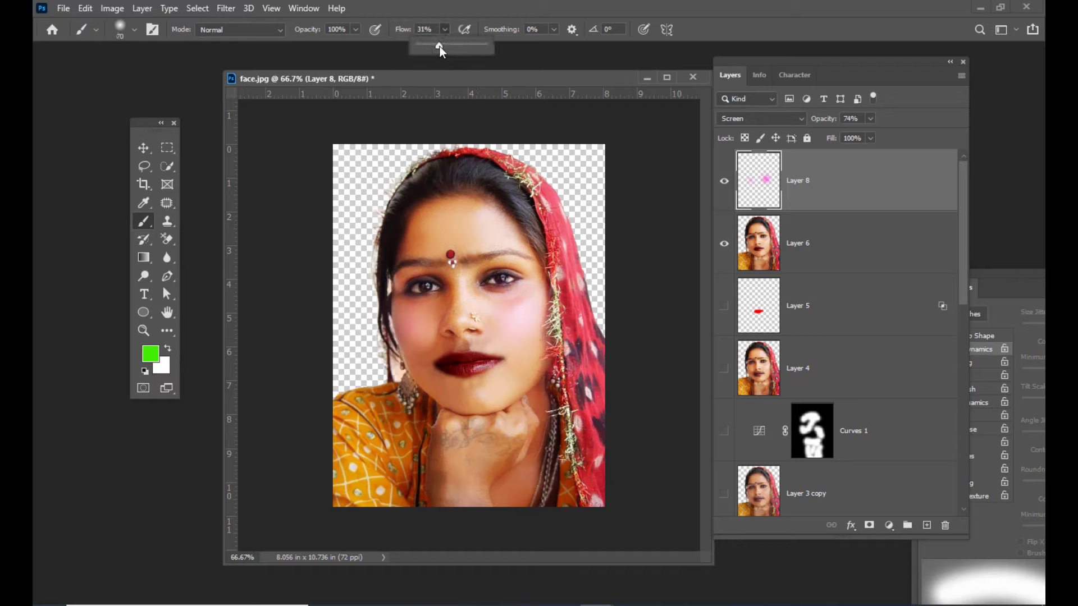
drag(440, 45, 439, 44)
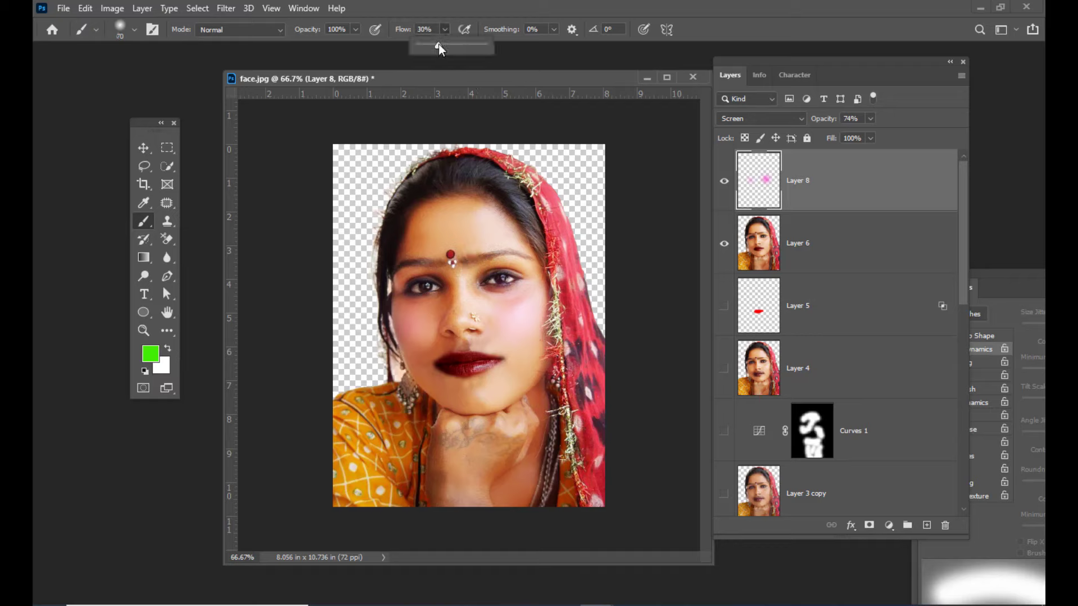
click(487, 270)
drag(487, 270, 495, 265)
key(ctrl+z)
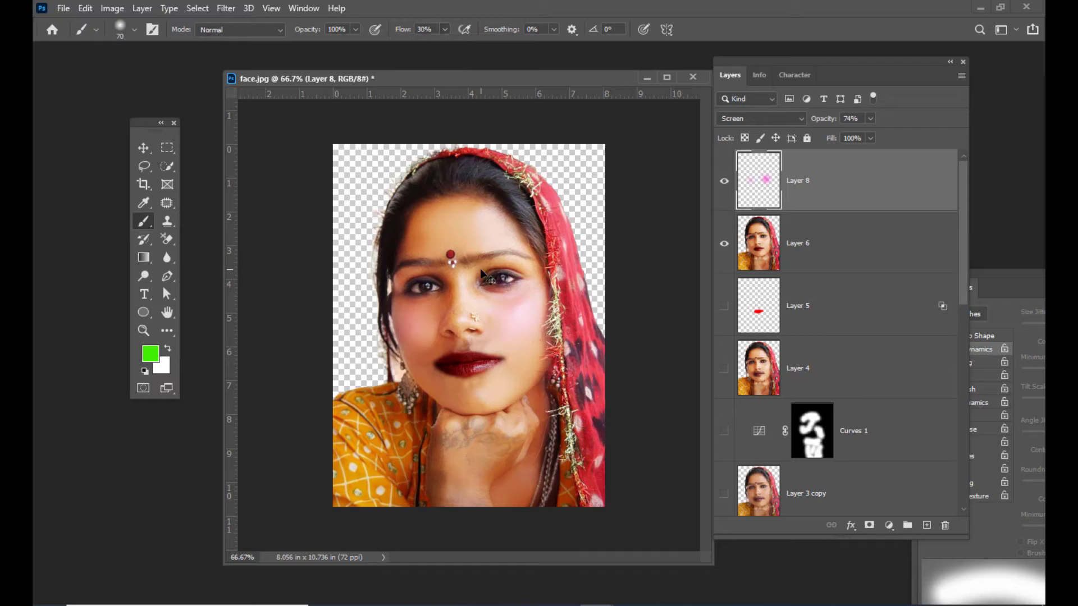
Paint green eyeshadow on both upper eyelids at 18% flow, starting with a 70 px brush and reducing it to 40 px for refinement
click(444, 31)
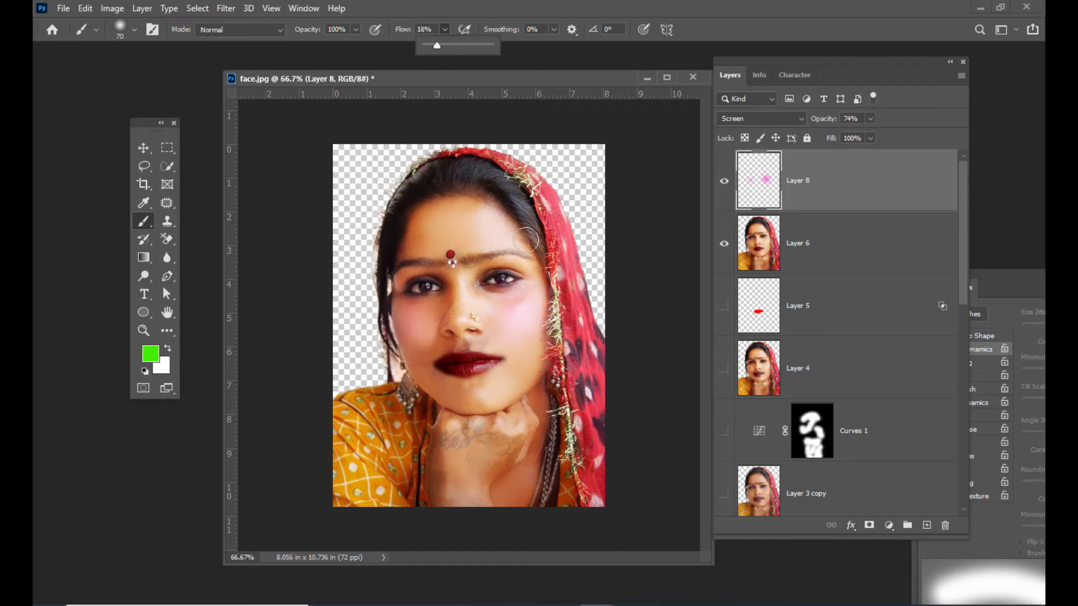
mouse_move(481, 270)
mouse_down()
mouse_move(503, 261)
mouse_move(533, 268)
mouse_move(484, 266)
mouse_move(519, 263)
mouse_up()
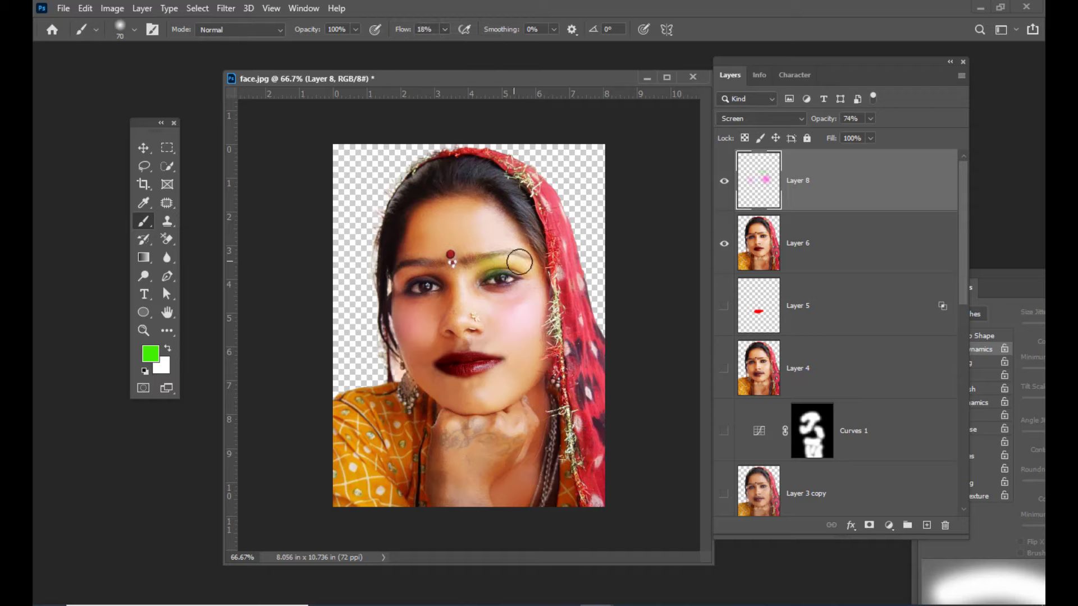
mouse_move(438, 284)
mouse_down()
mouse_move(412, 267)
mouse_move(425, 272)
mouse_move(400, 278)
mouse_move(494, 280)
mouse_move(447, 278)
mouse_up()
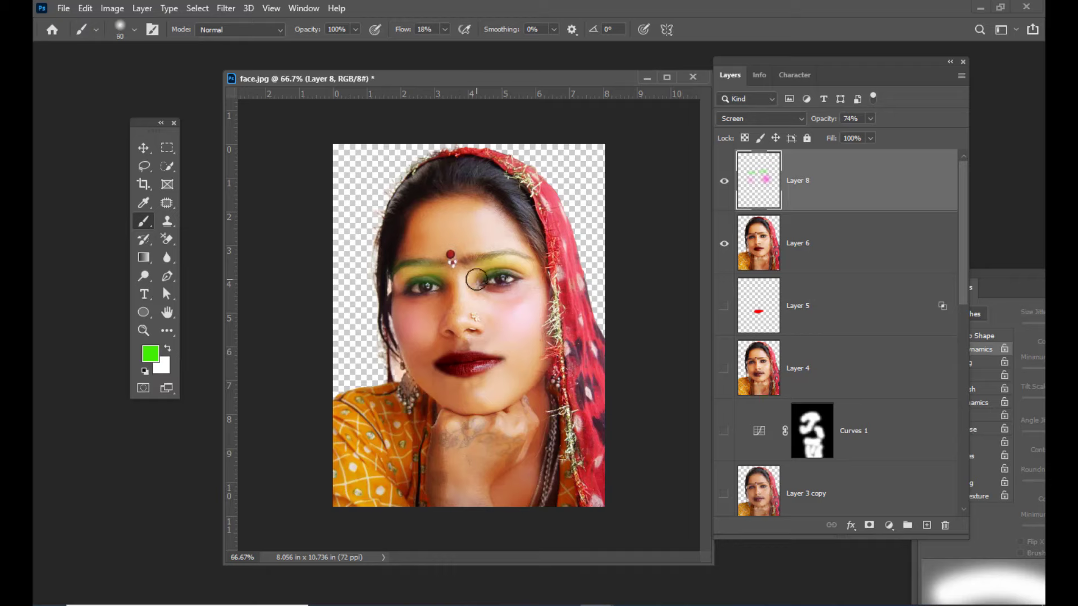
key(bracketleft)
key(bracketleft)
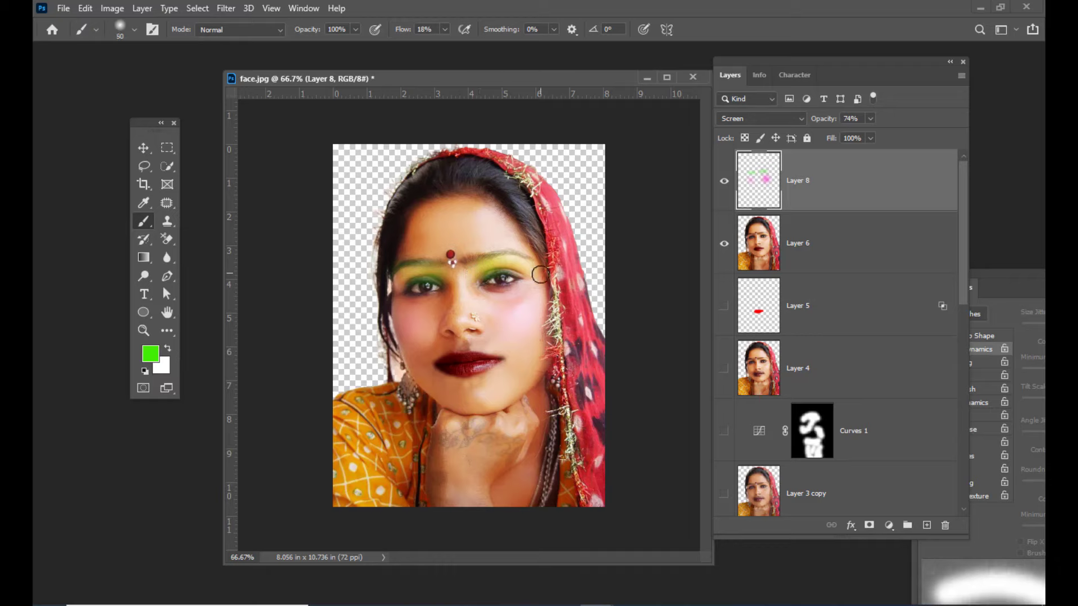
key(bracketleft)
key(bracketleft)
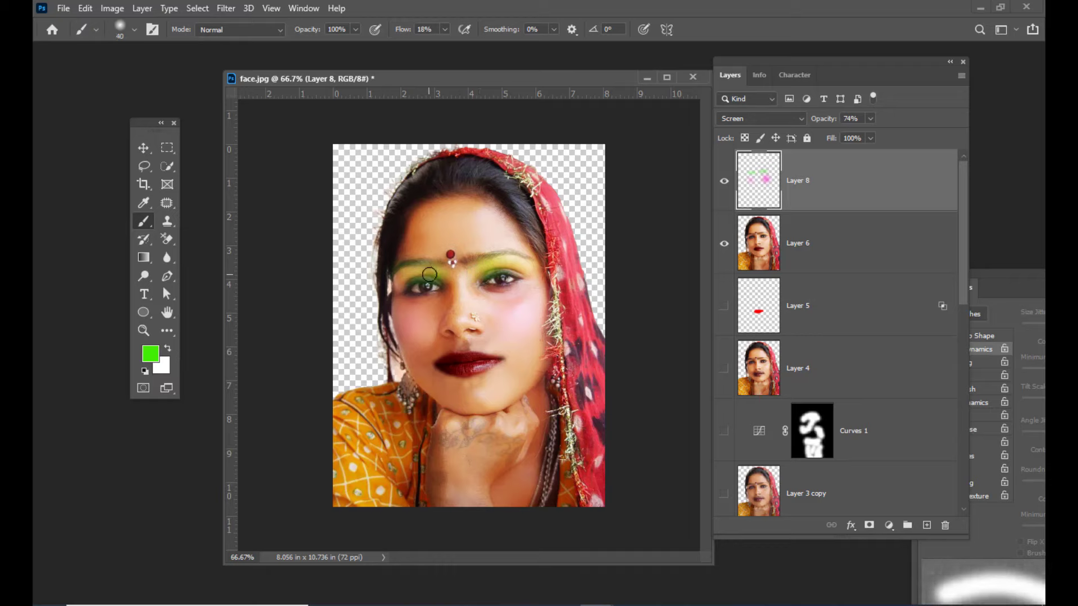
drag(400, 275, 419, 279)
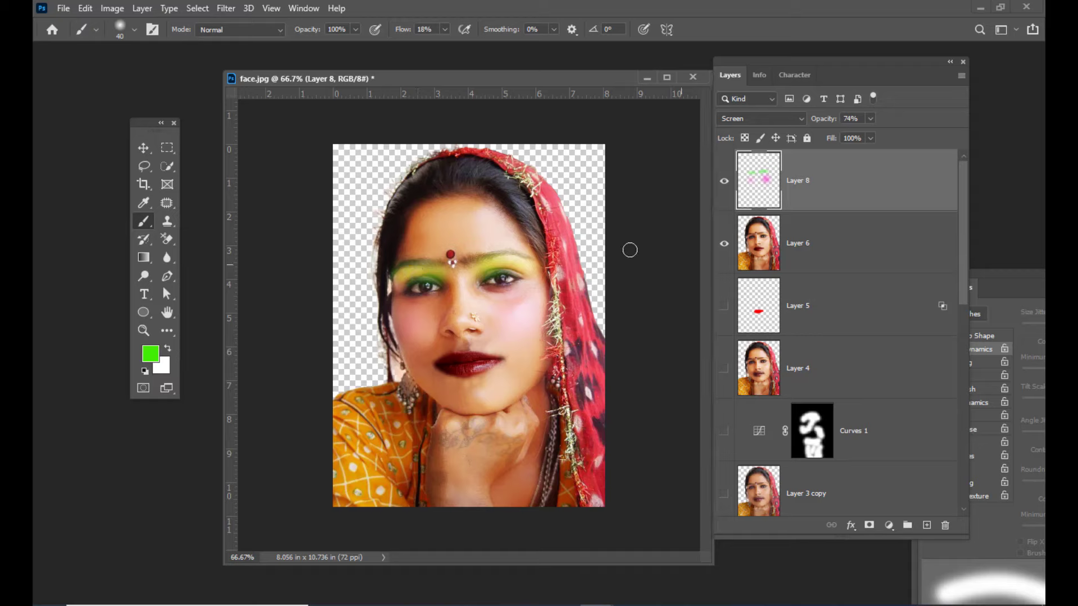
Lower the opacity of the blush and eyeshadow layer to about 57%
click(870, 119)
drag(859, 138, 857, 137)
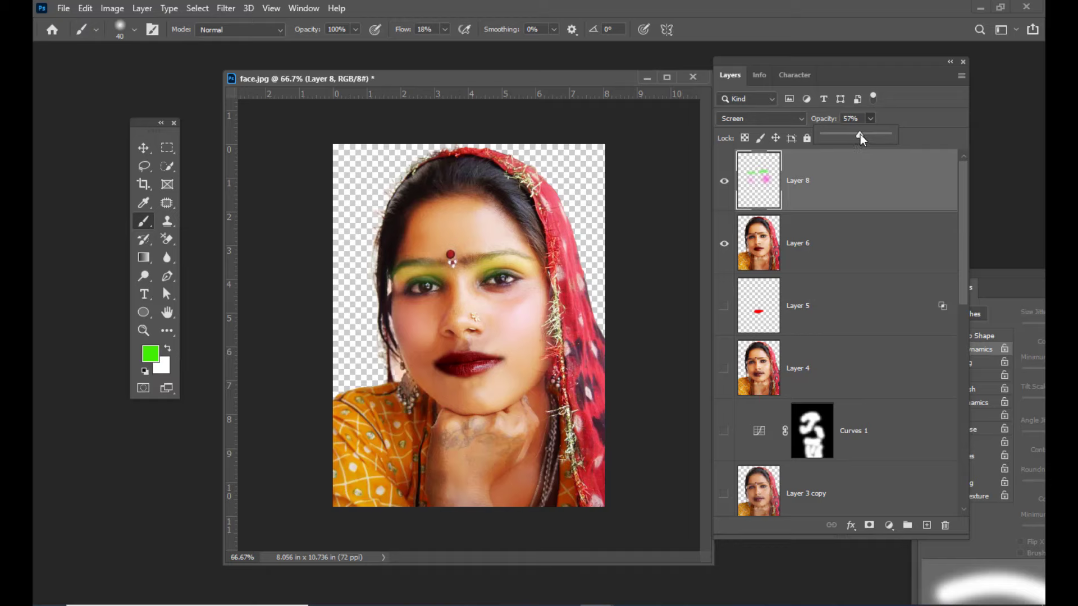
drag(861, 137, 863, 137)
click(852, 169)
Duplicate the blush and eyeshadow layer and set the copy's opacity to 40%
key(ctrl+j)
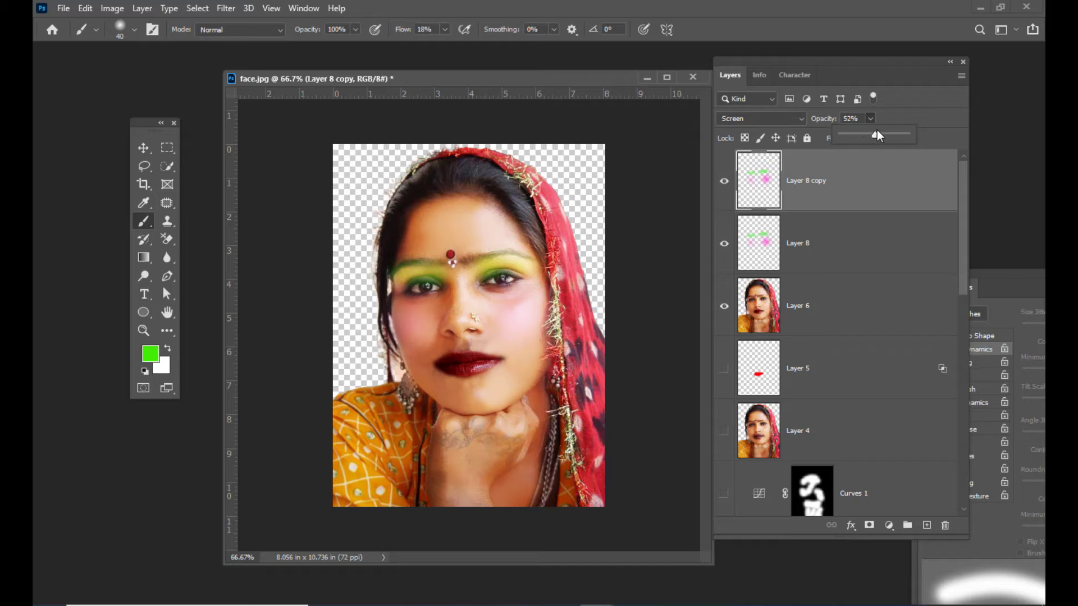
drag(876, 135, 867, 132)
drag(765, 65, 759, 62)
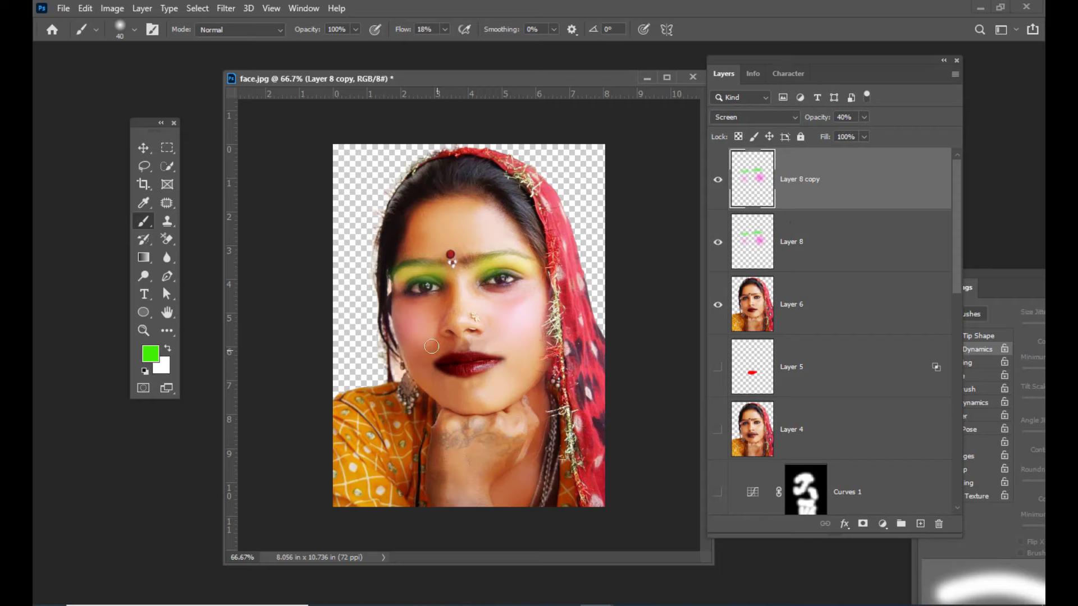
drag(808, 72, 775, 60)
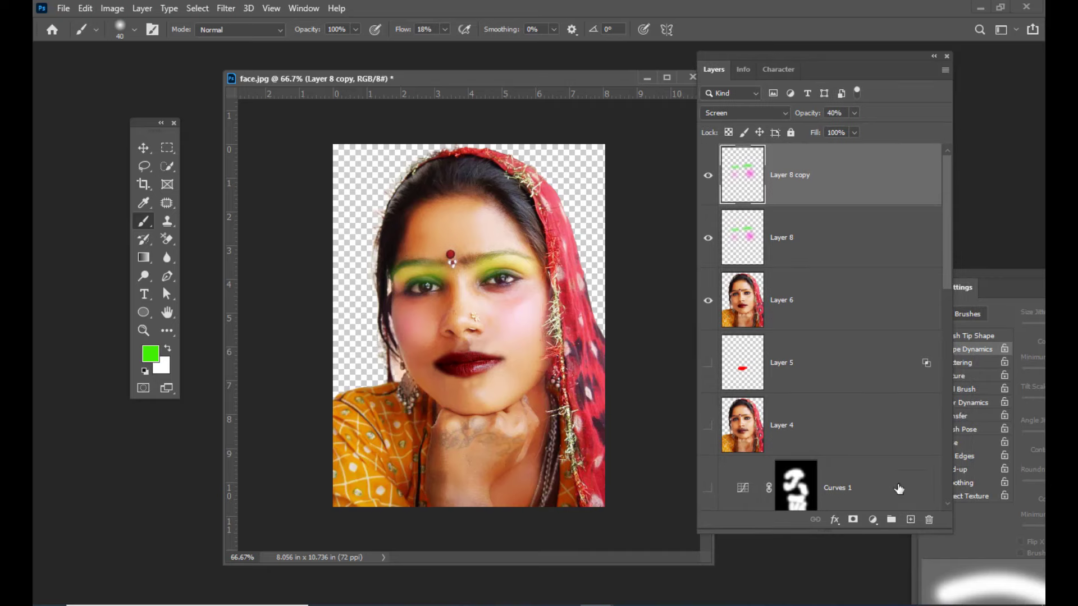
Add a black layer mask to the makeup copy and reveal both cheeks by painting white with an 80 px brush
alt+click(853, 519)
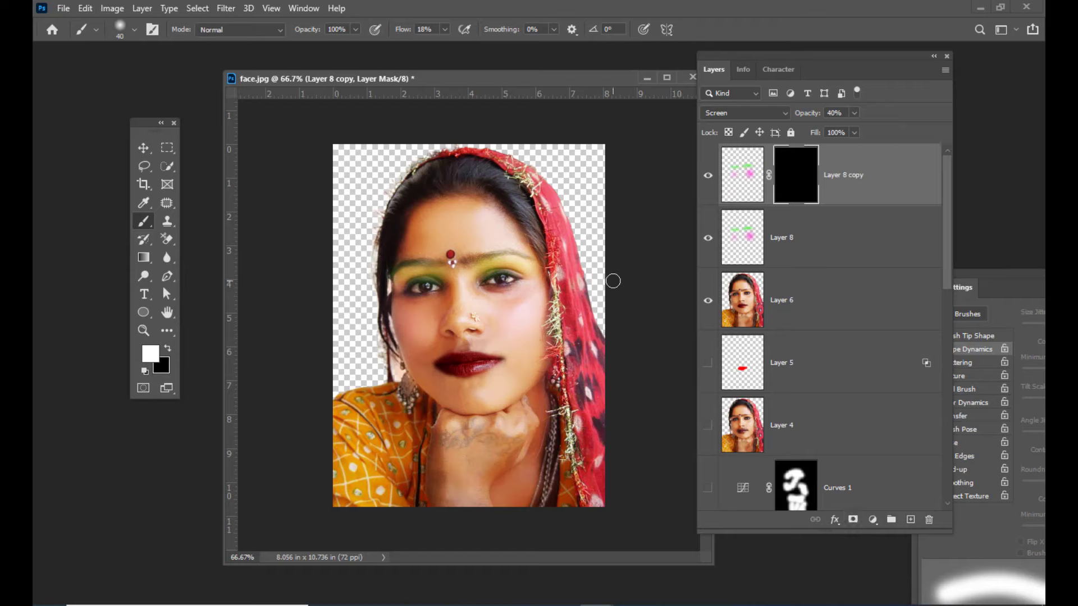
key(bracketright)
key(bracketright)
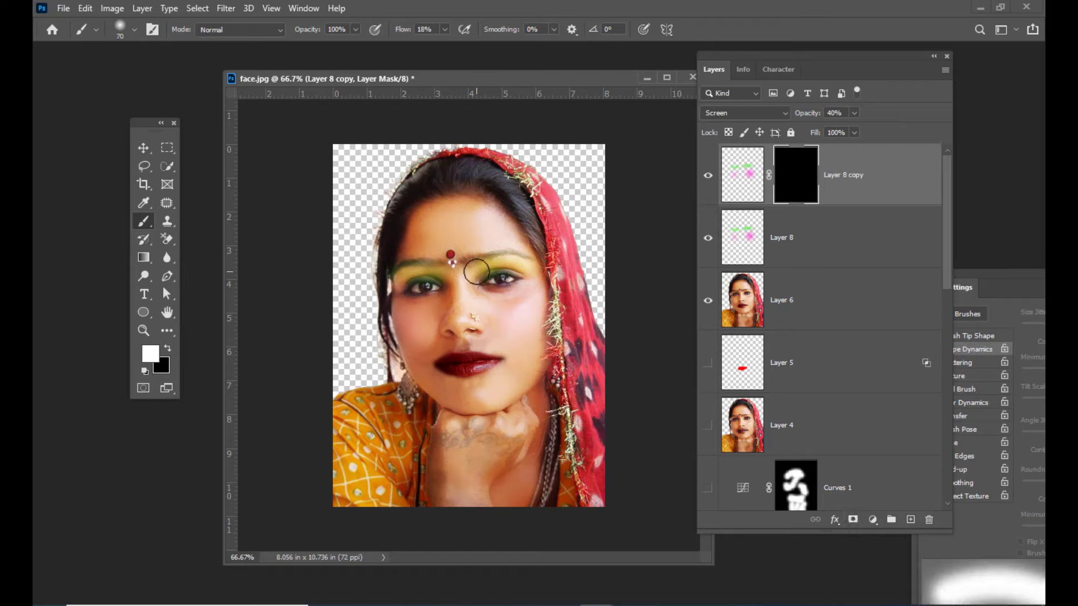
key(bracketright)
drag(517, 325, 513, 326)
mouse_move(417, 331)
mouse_down()
mouse_move(402, 318)
mouse_move(416, 353)
mouse_move(401, 324)
mouse_up()
mouse_move(527, 332)
mouse_down()
mouse_move(492, 313)
mouse_move(519, 319)
mouse_up()
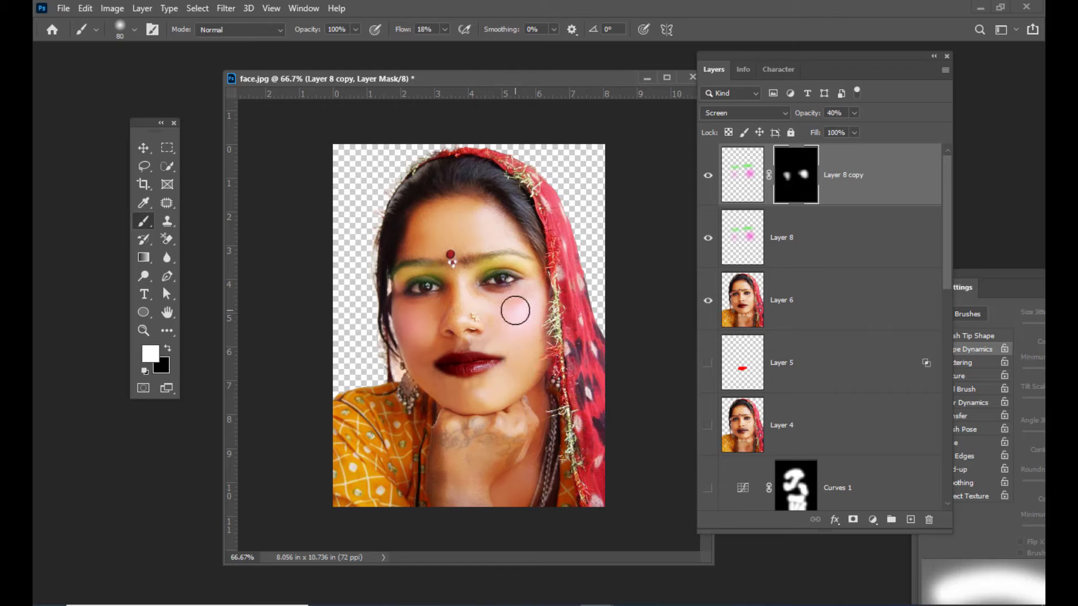
Target the copy's layer image, set the foreground color to magenta ee05ca, and paint more blush over both cheeks
click(749, 191)
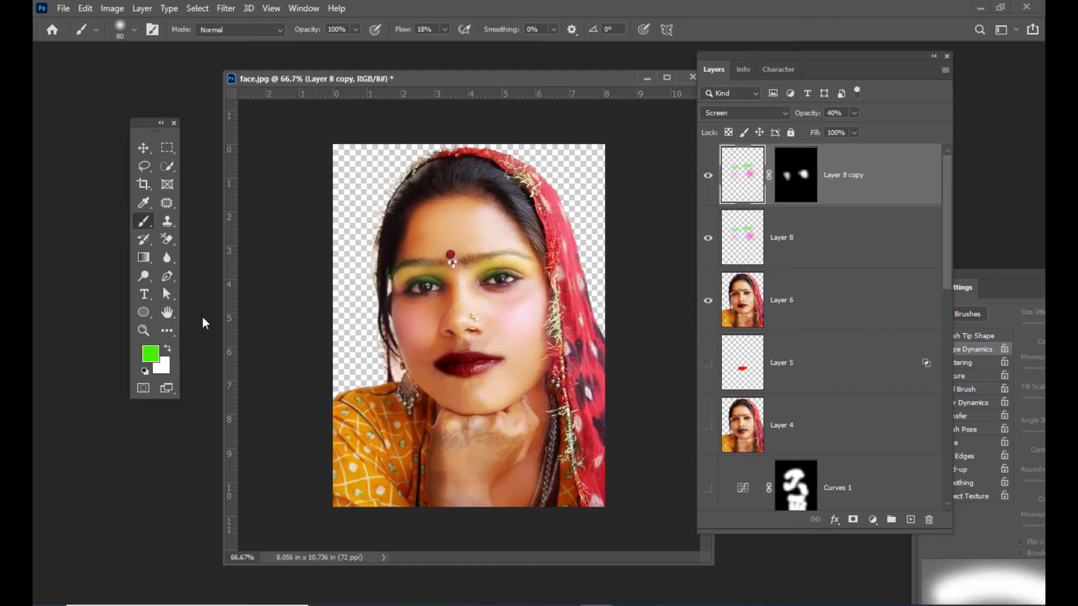
click(149, 354)
click(808, 174)
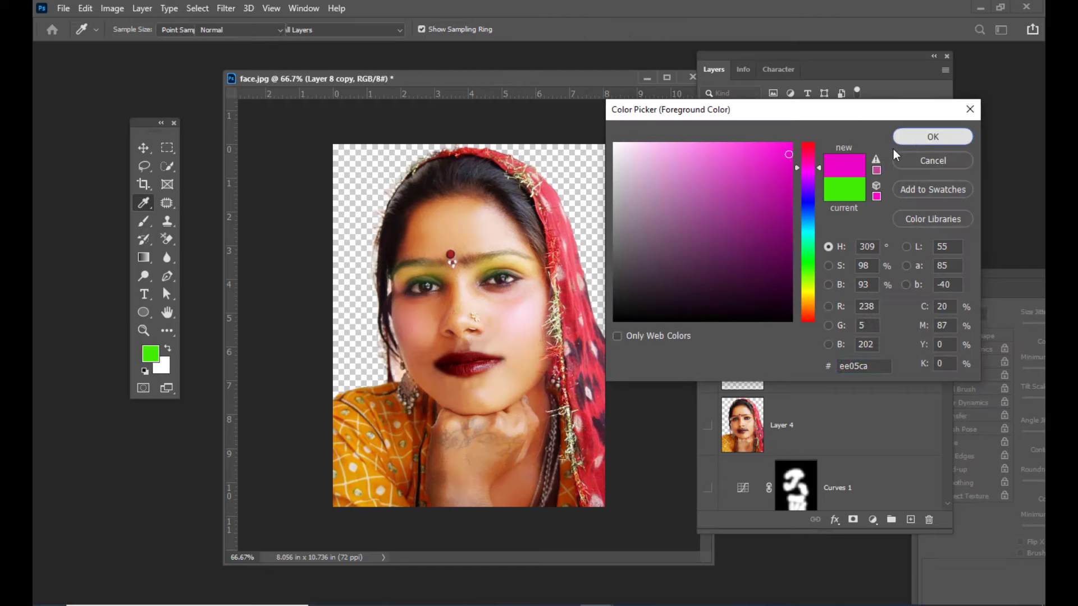
click(929, 138)
drag(517, 312, 534, 332)
drag(405, 328, 413, 316)
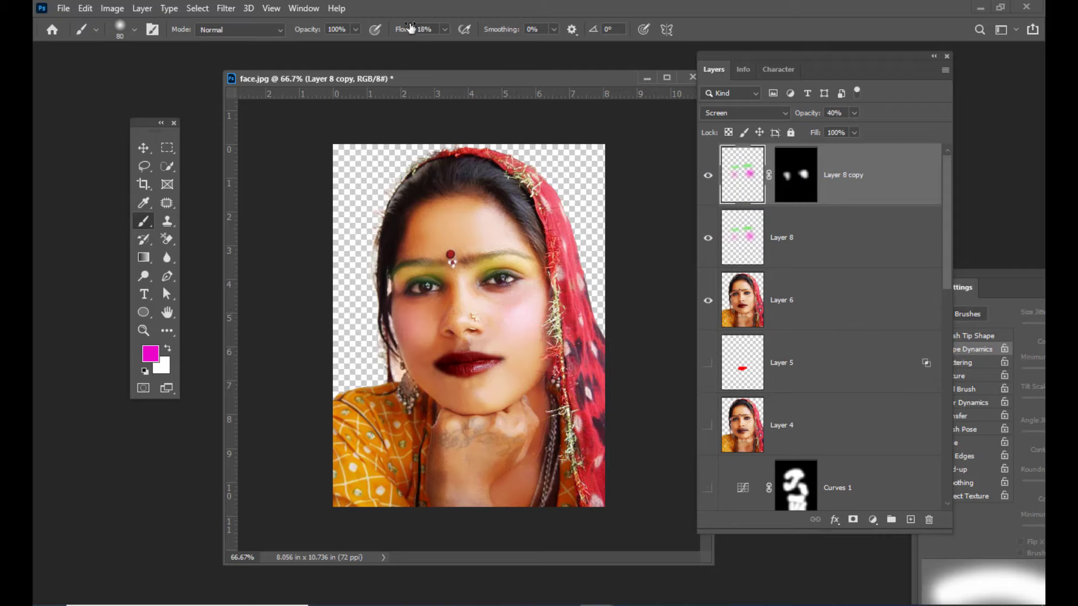
Raise the brush flow to 23% and strengthen the magenta blush on both cheeks
click(444, 29)
click(445, 45)
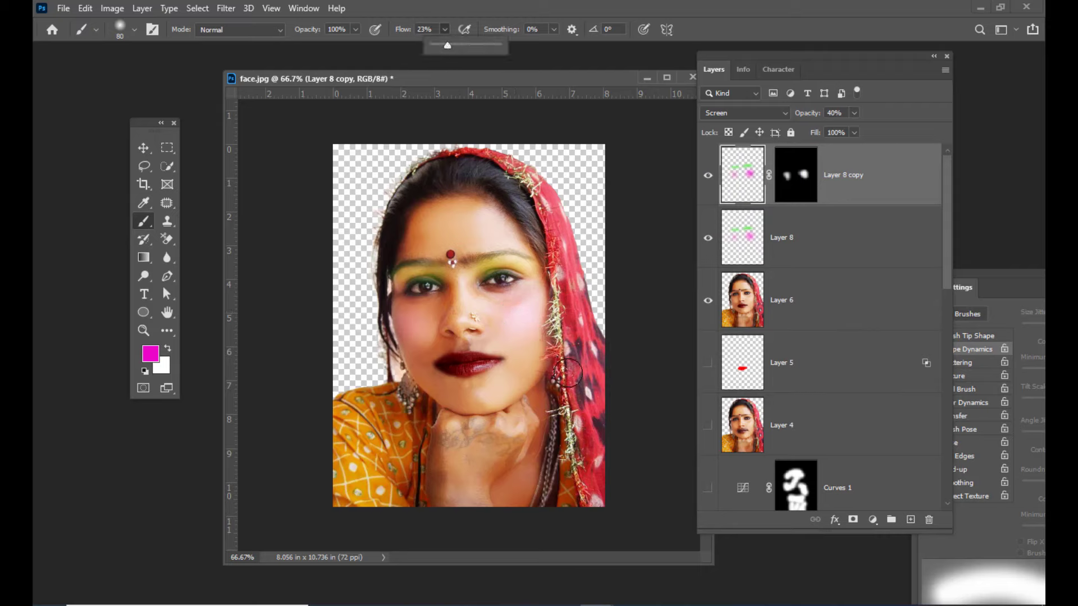
click(509, 312)
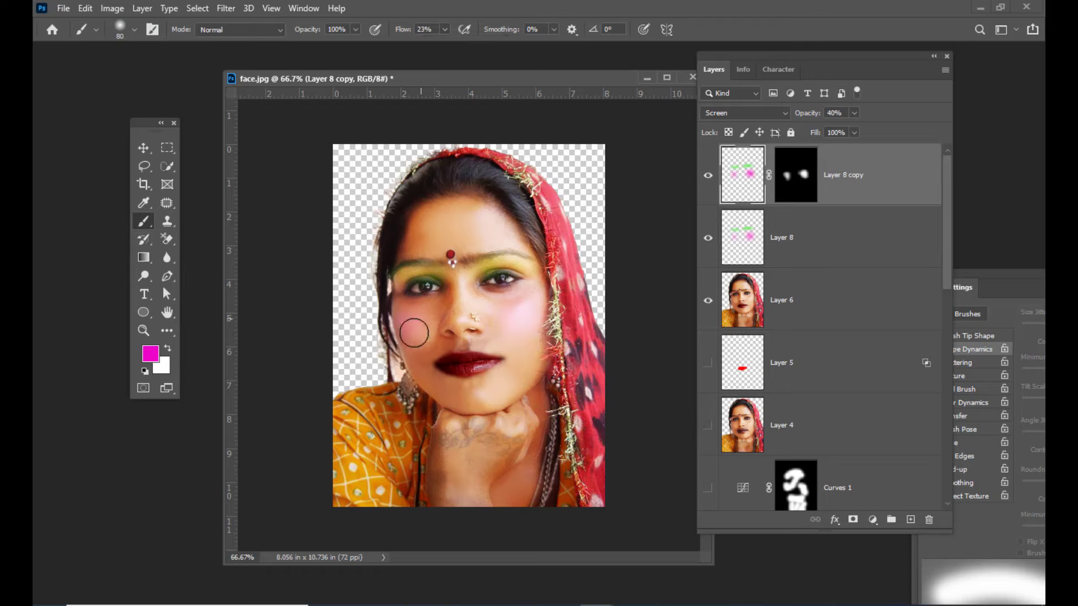
mouse_move(506, 316)
mouse_down()
mouse_move(527, 335)
mouse_move(526, 308)
mouse_up()
Stamp all visible layers into a new merged layer at the top of the stack
click(143, 148)
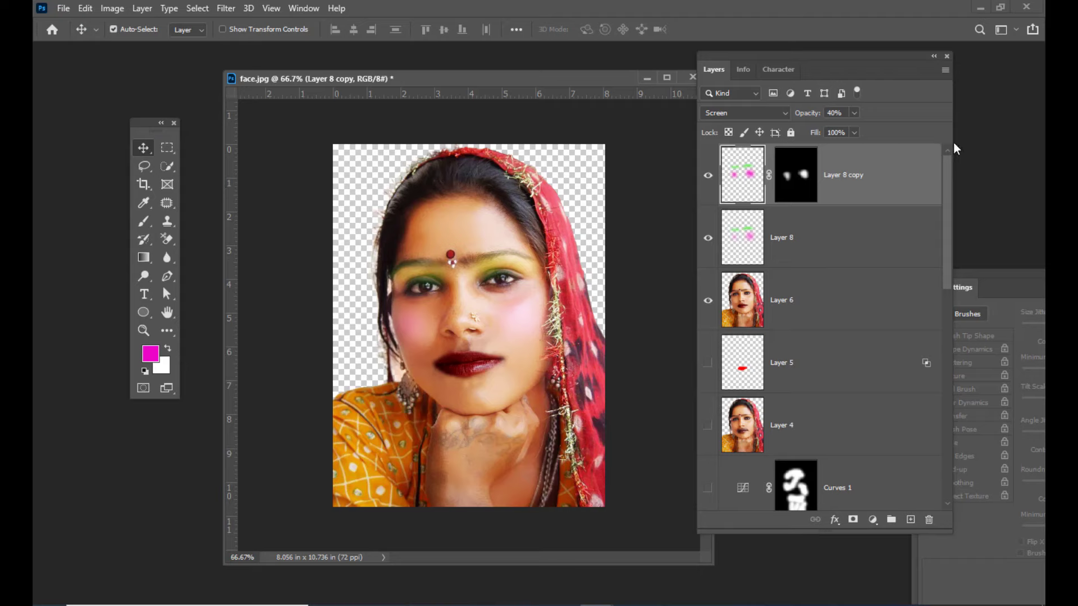
drag(769, 59, 786, 55)
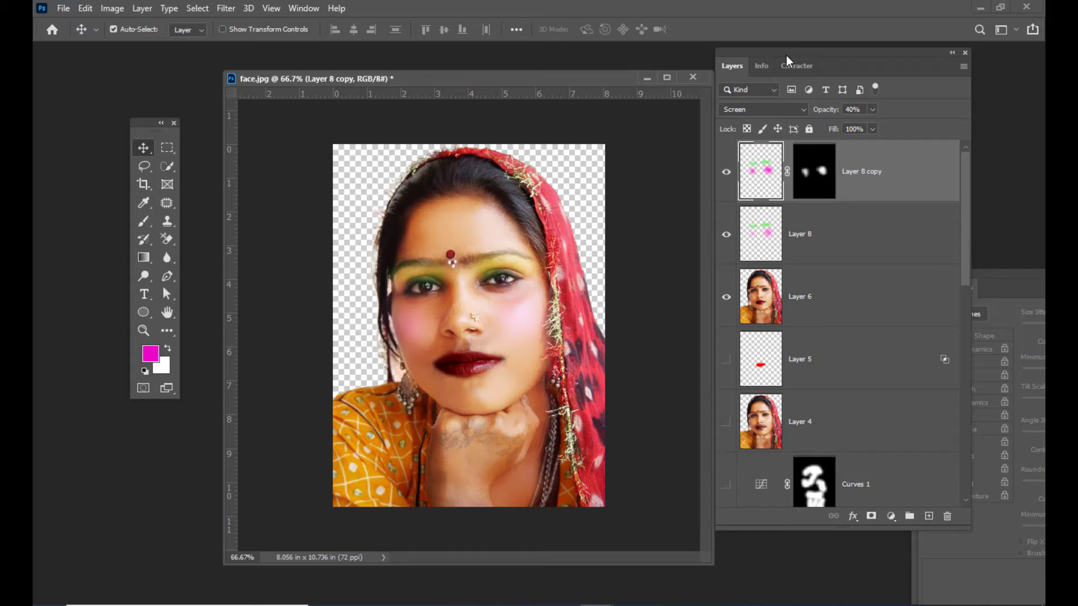
key(ctrl+shift+alt+e)
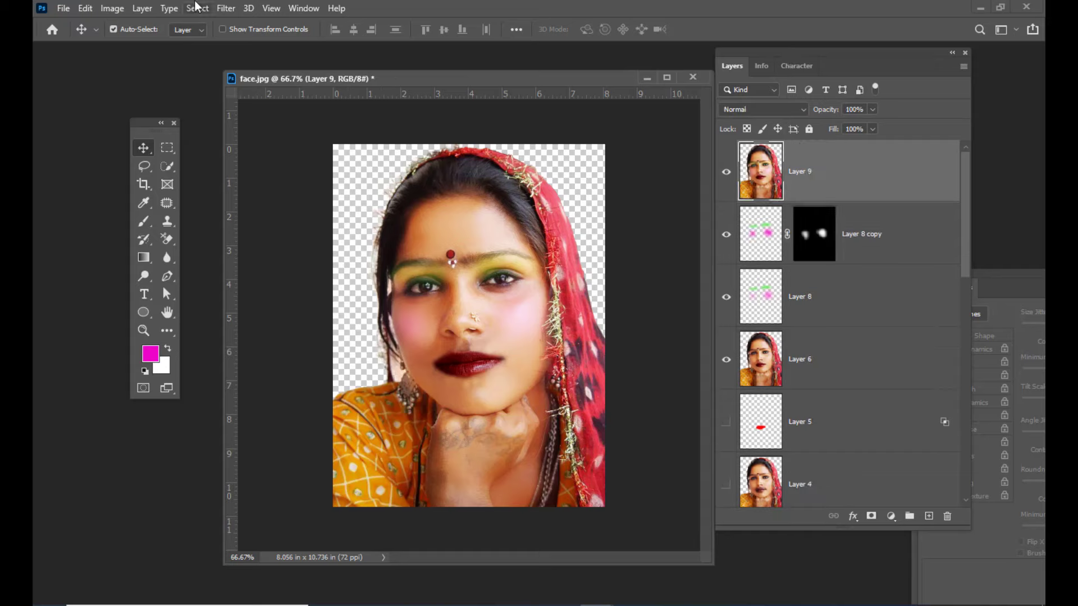
drag(438, 76, 415, 71)
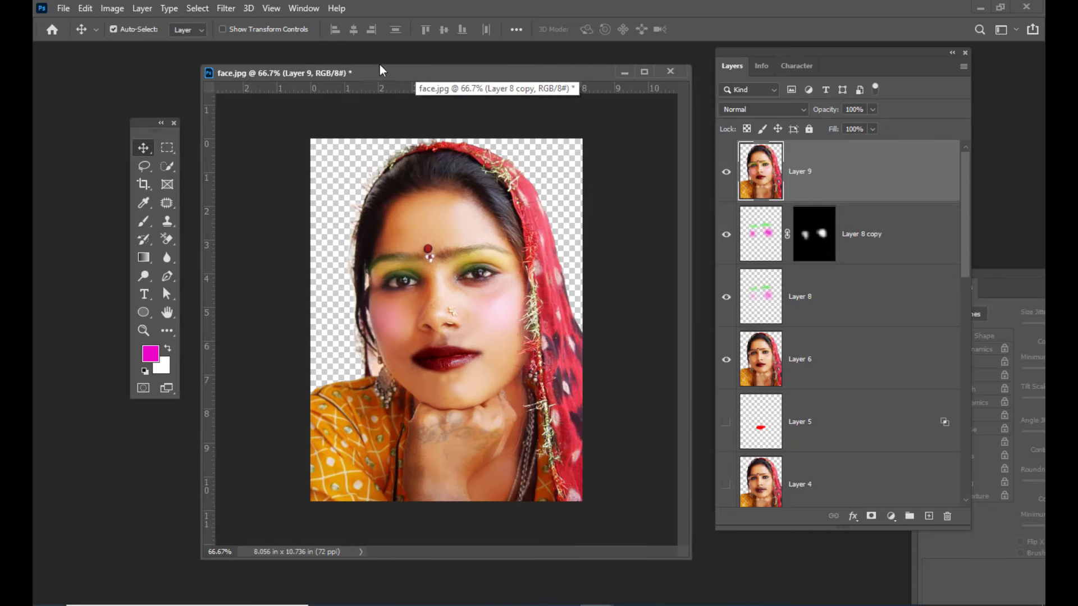
Create a new A4 landscape document named comparison, 297 x 210 mm at 300 pixels/inch with a white background
click(65, 8)
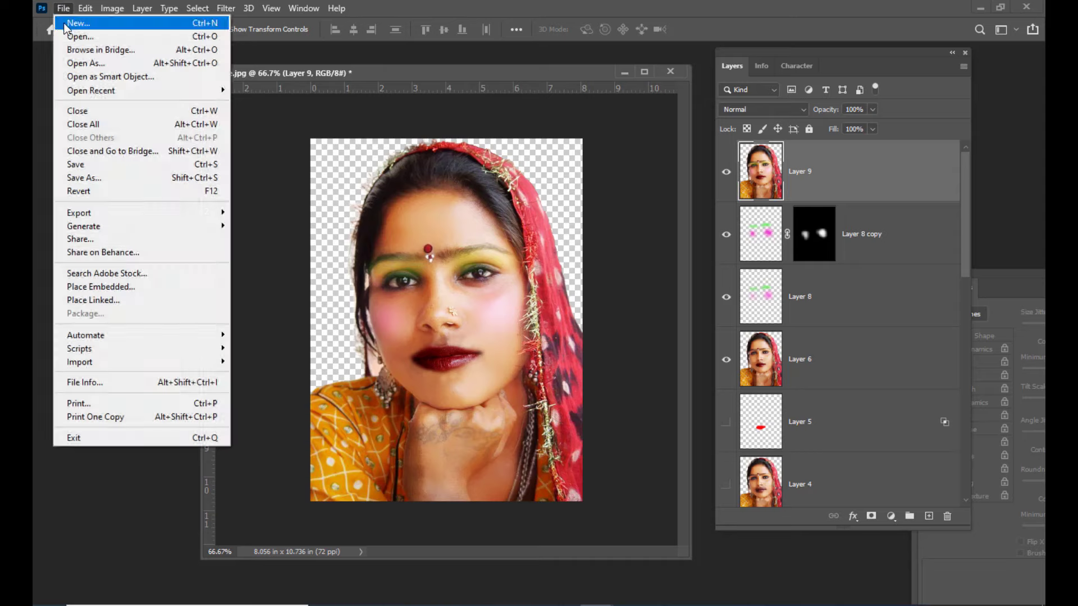
click(79, 23)
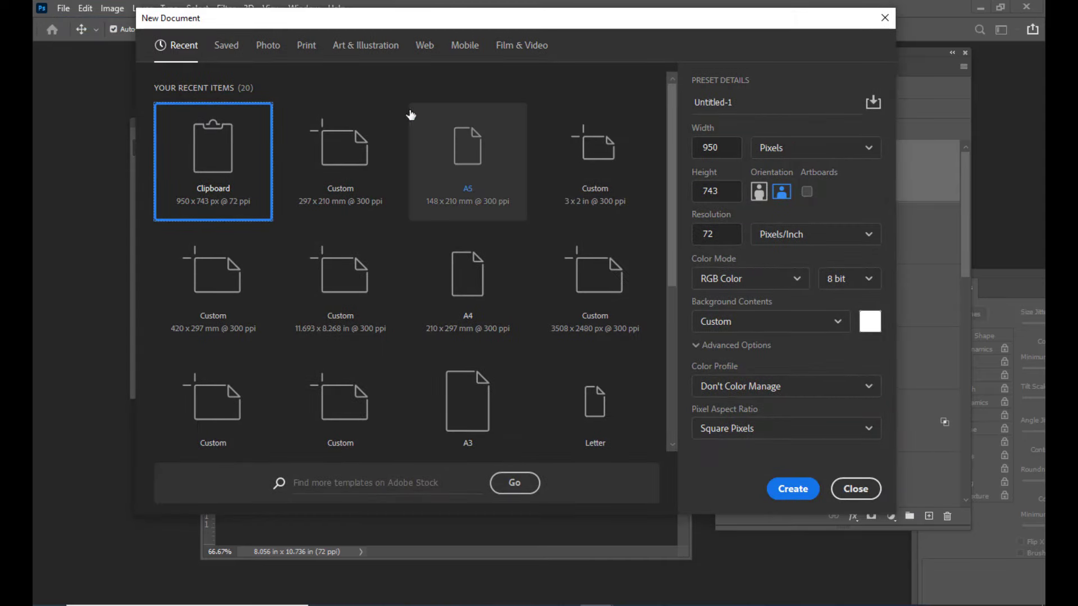
click(303, 46)
click(624, 209)
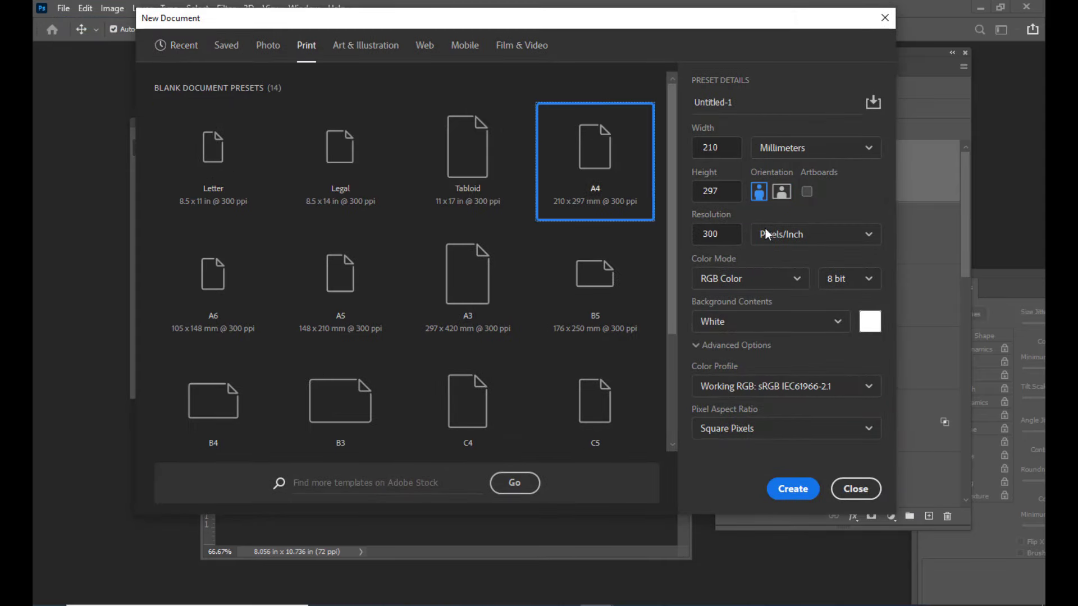
click(781, 191)
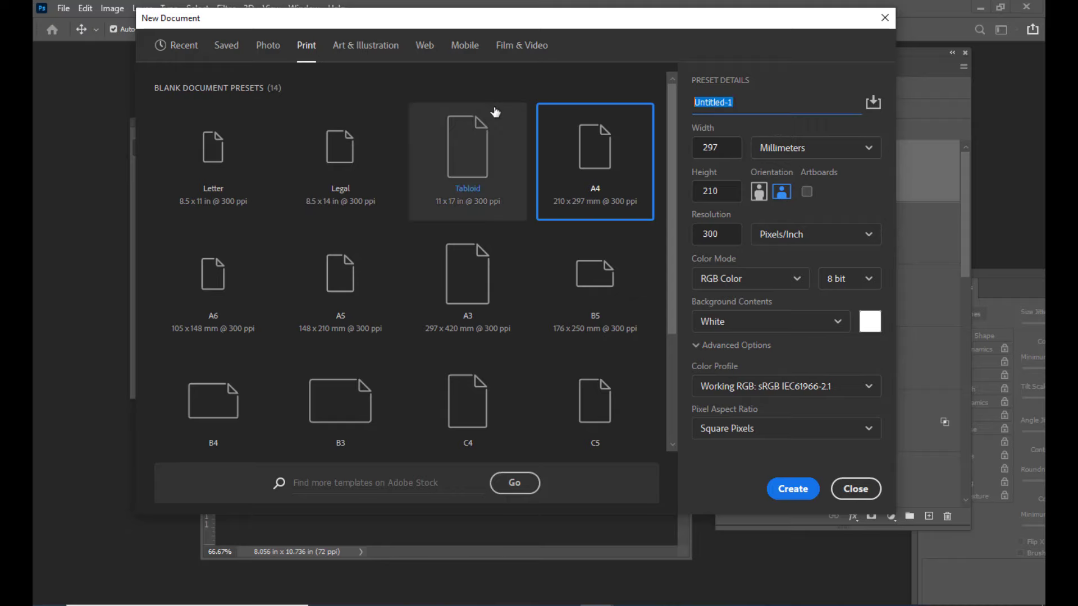
text(comparison)
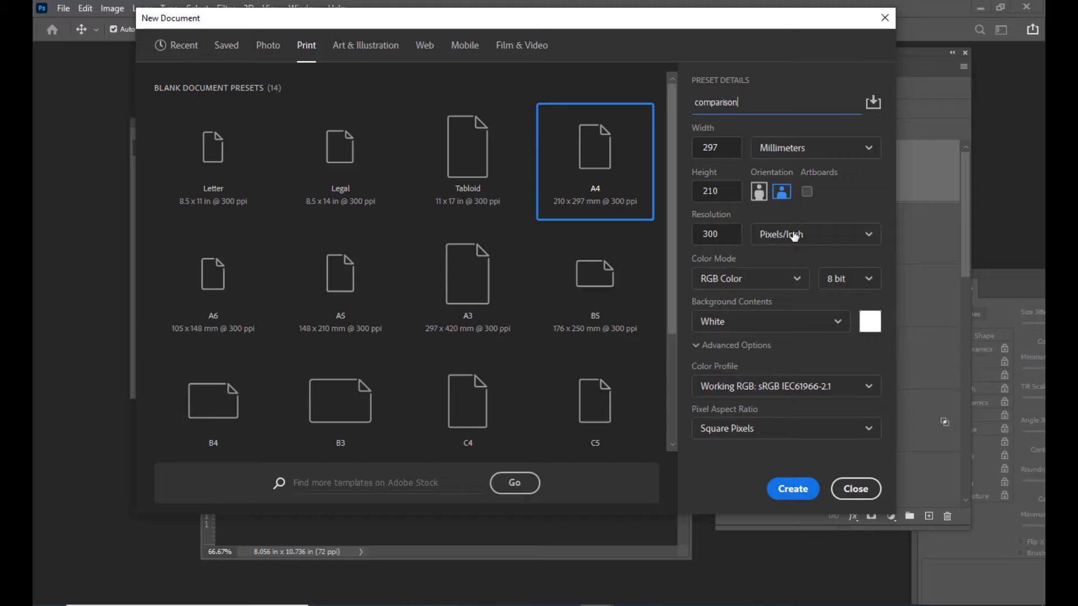
click(781, 193)
click(791, 489)
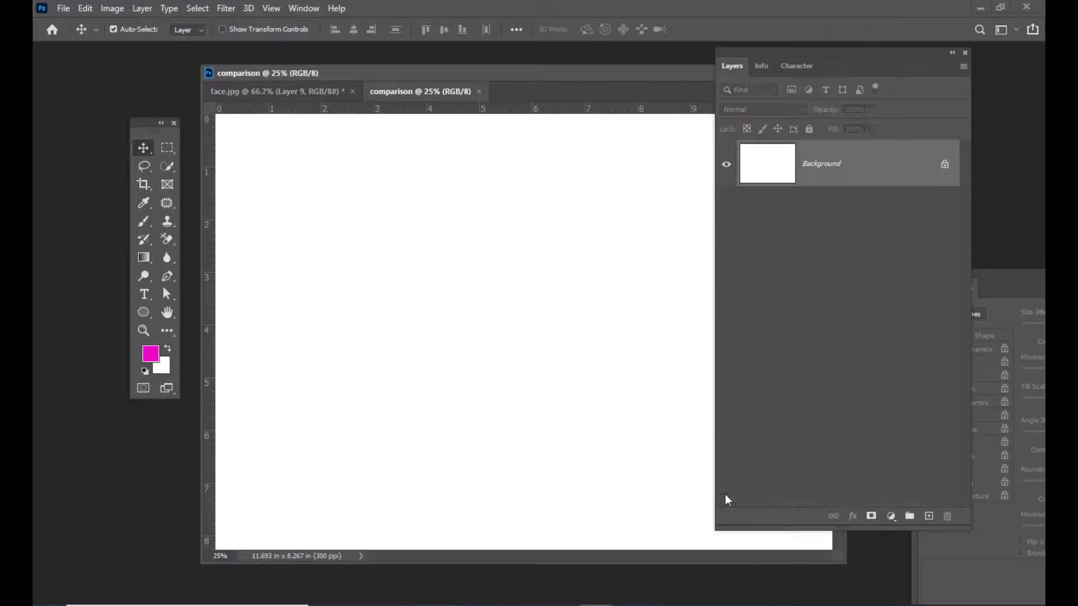
Copy the merged retouched portrait layer from face.jpg into the comparison document
click(290, 96)
drag(536, 71, 426, 96)
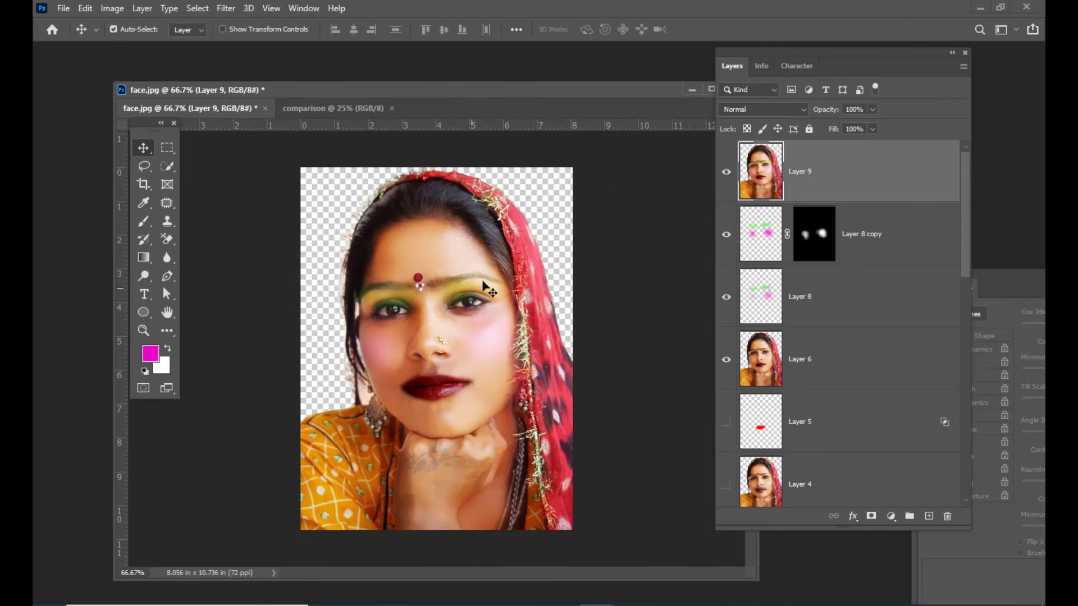
drag(757, 180, 532, 359)
Copy the original portrait, Layer 0 of face.jpg, into the comparison document beside the retouched one
click(180, 108)
scroll(835, 387, down, 5)
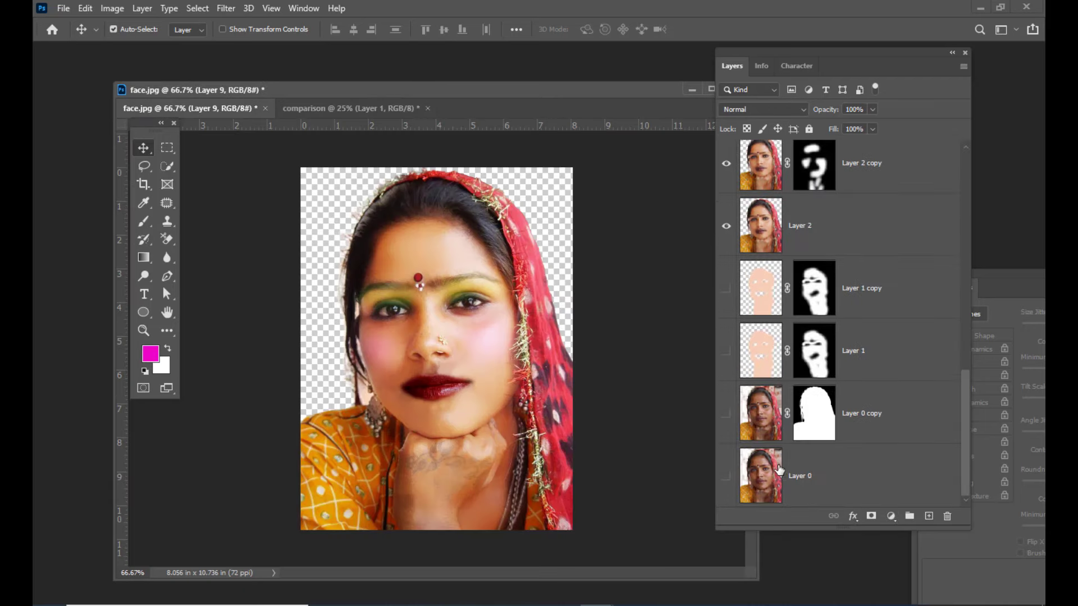
drag(759, 504, 446, 365)
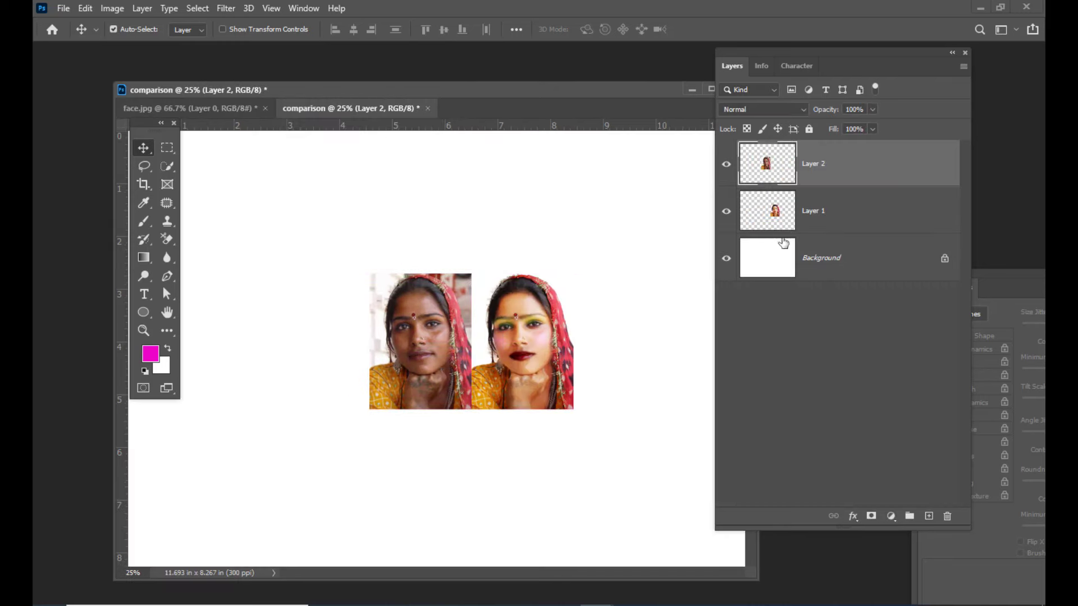
Scale both portrait layers together to about 244% and position them side by side near the center of the page
shift+click(856, 216)
drag(466, 94, 450, 79)
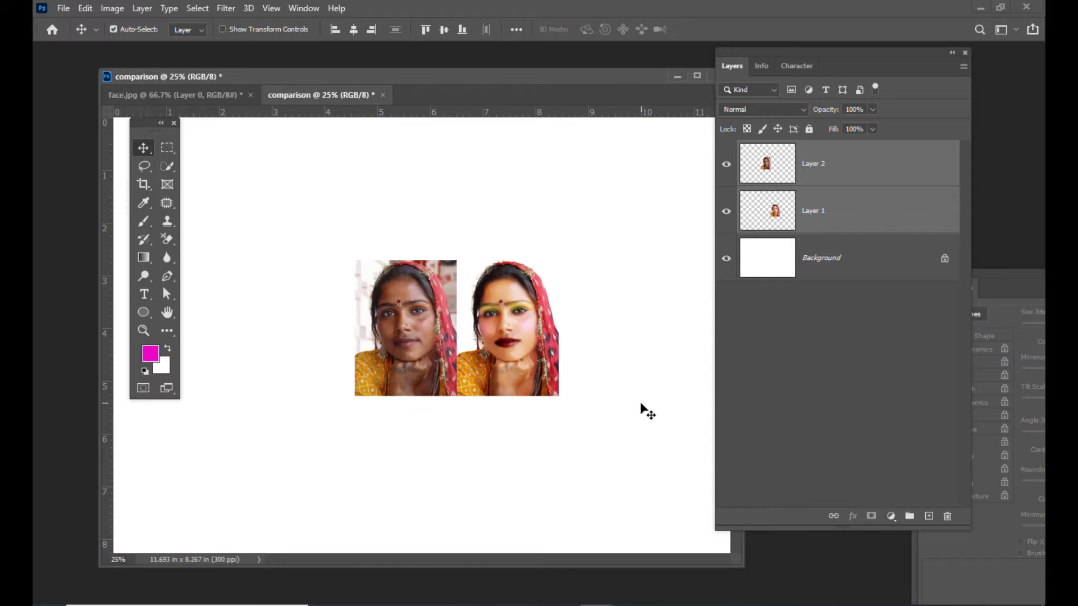
key(ctrl+t)
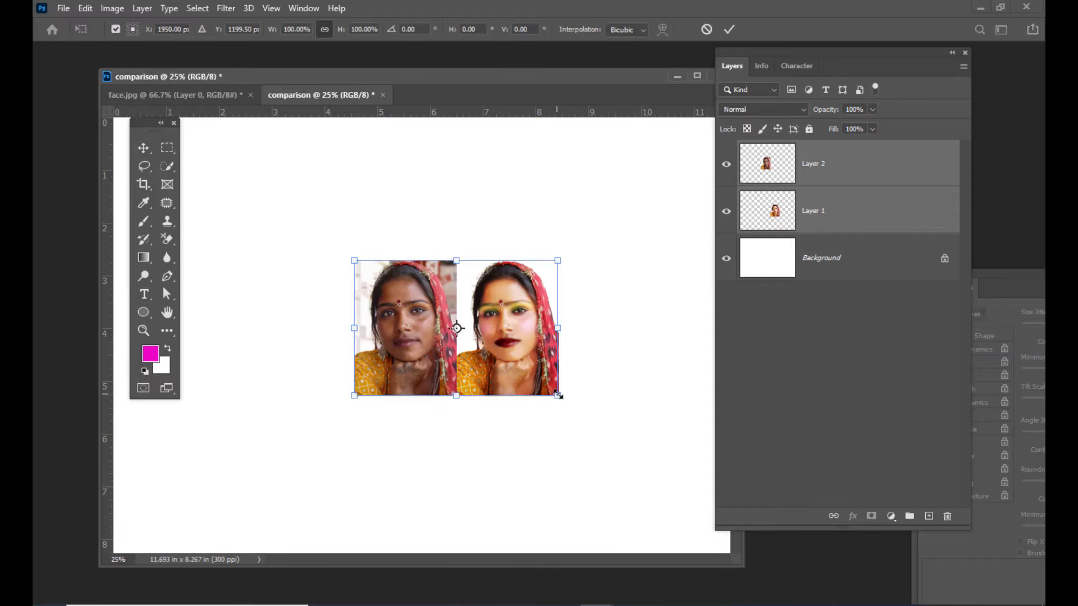
drag(559, 399, 705, 495)
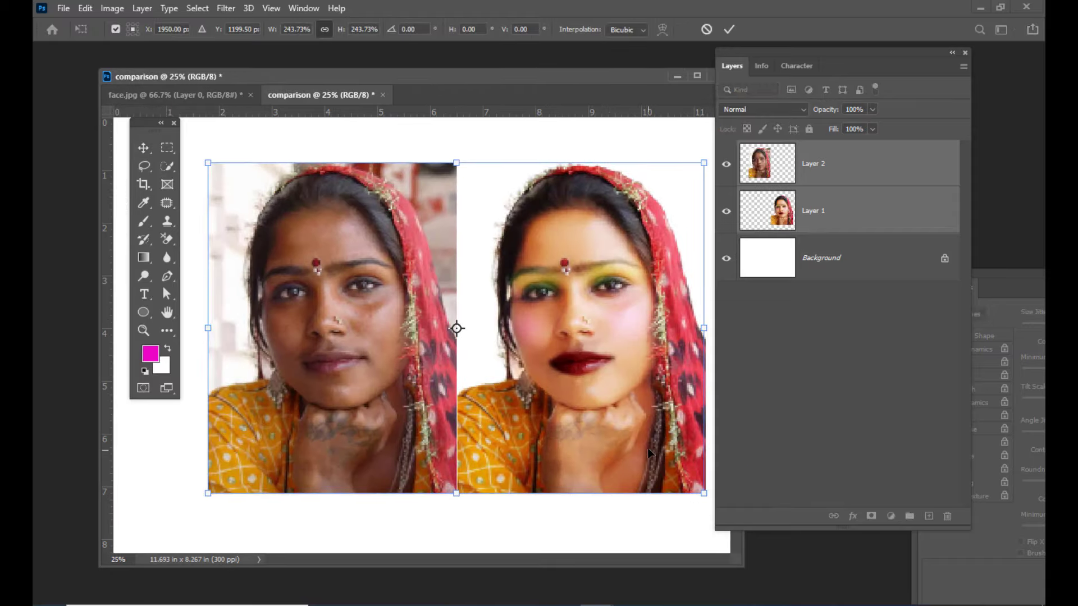
drag(647, 446, 624, 446)
key(Return)
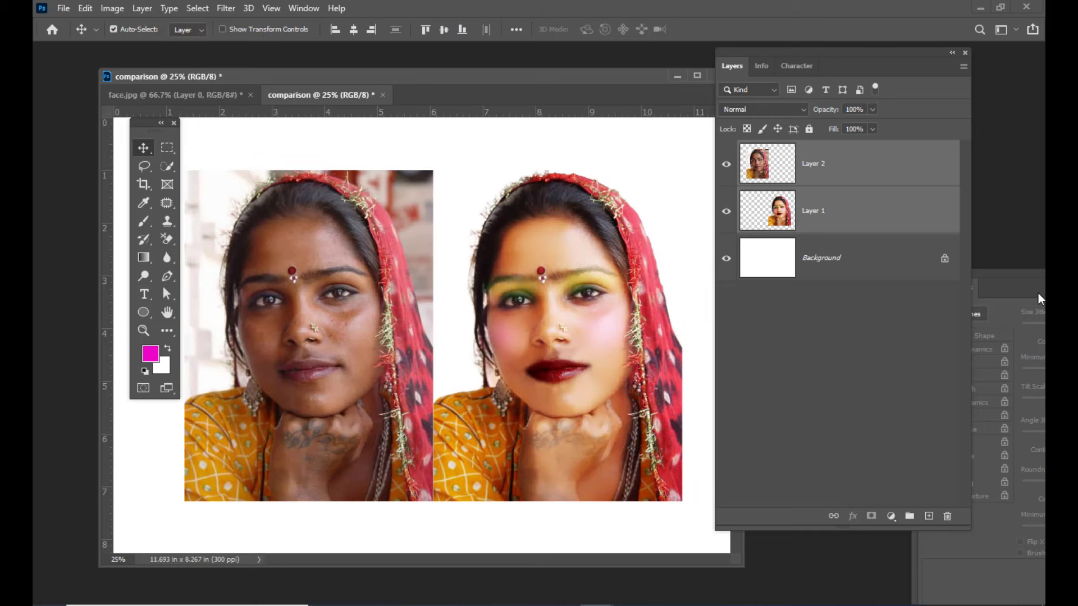
Scale both portrait layers together to about 115% and center them horizontally and vertically on the page
key(ctrl+minus)
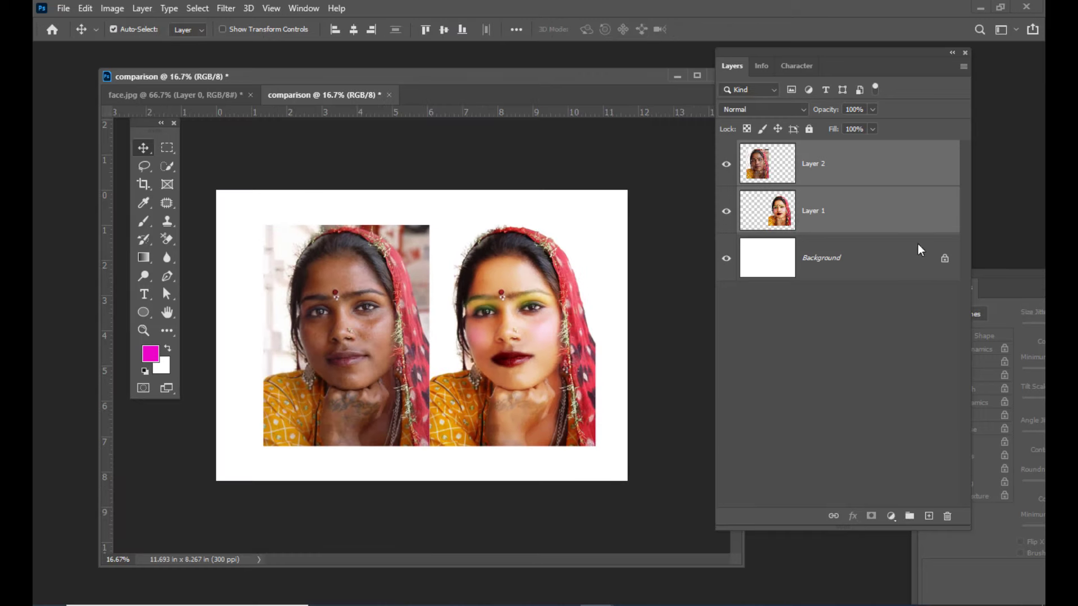
drag(470, 90, 512, 84)
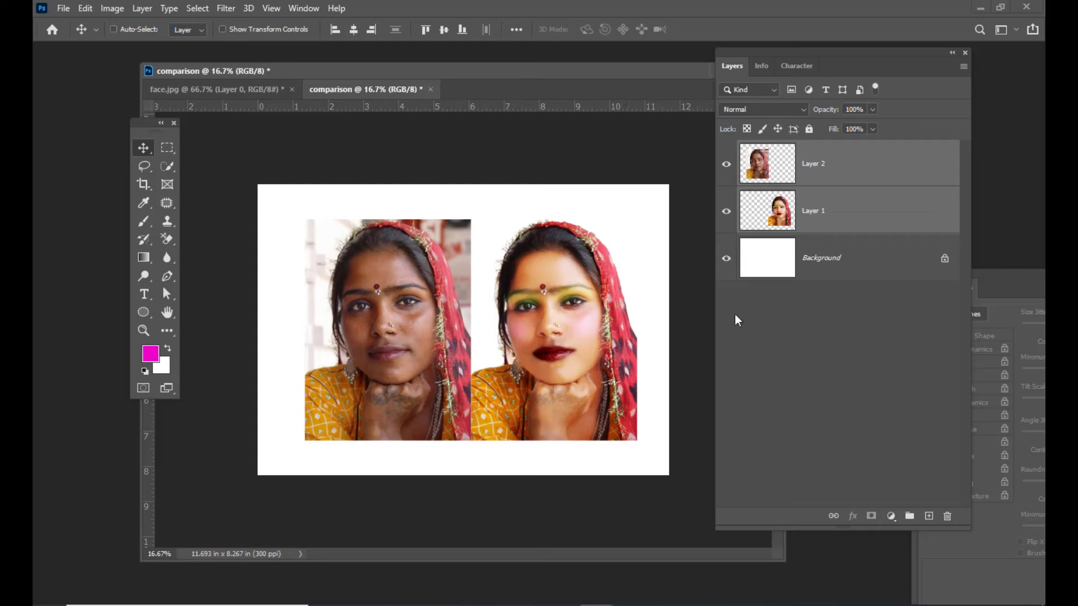
key(ctrl+t)
drag(637, 218, 659, 200)
drag(621, 246, 613, 246)
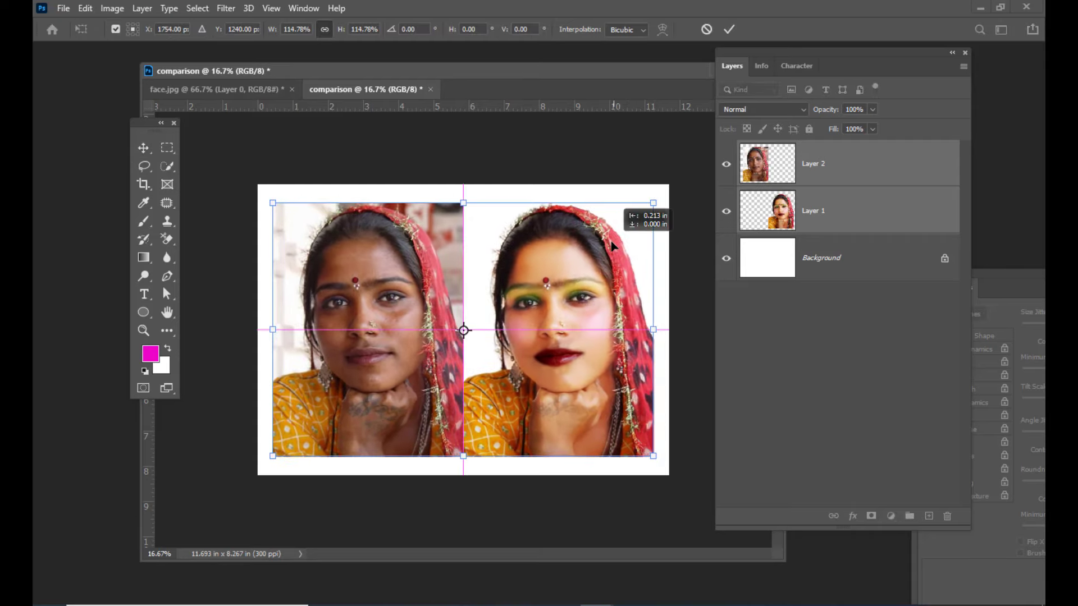
key(Return)
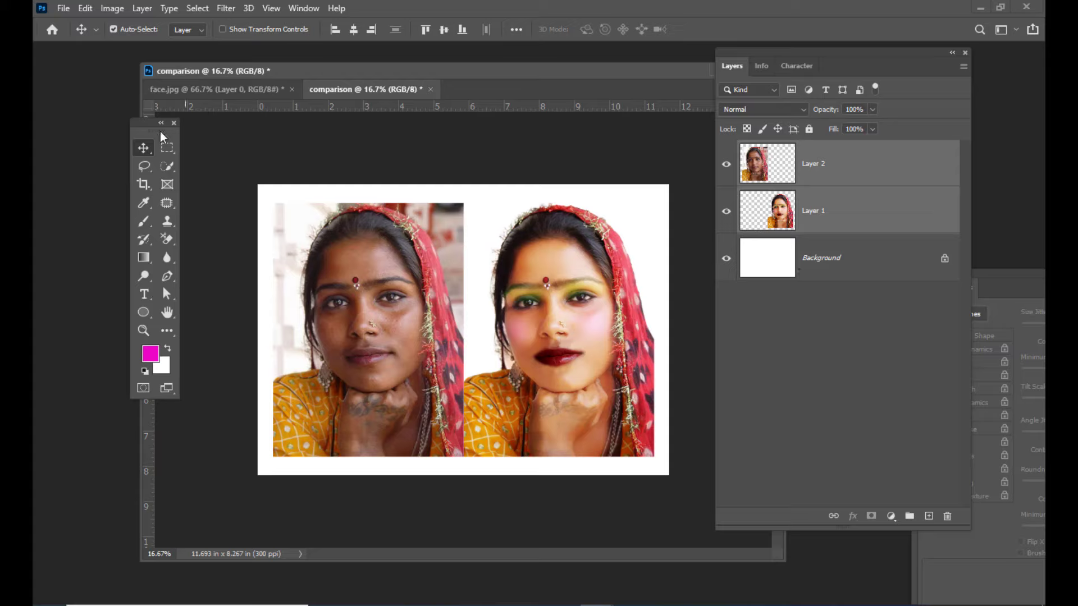
Crop the document to a rectangular selection around the two portraits, about 11.12 x 7.25 in
click(167, 147)
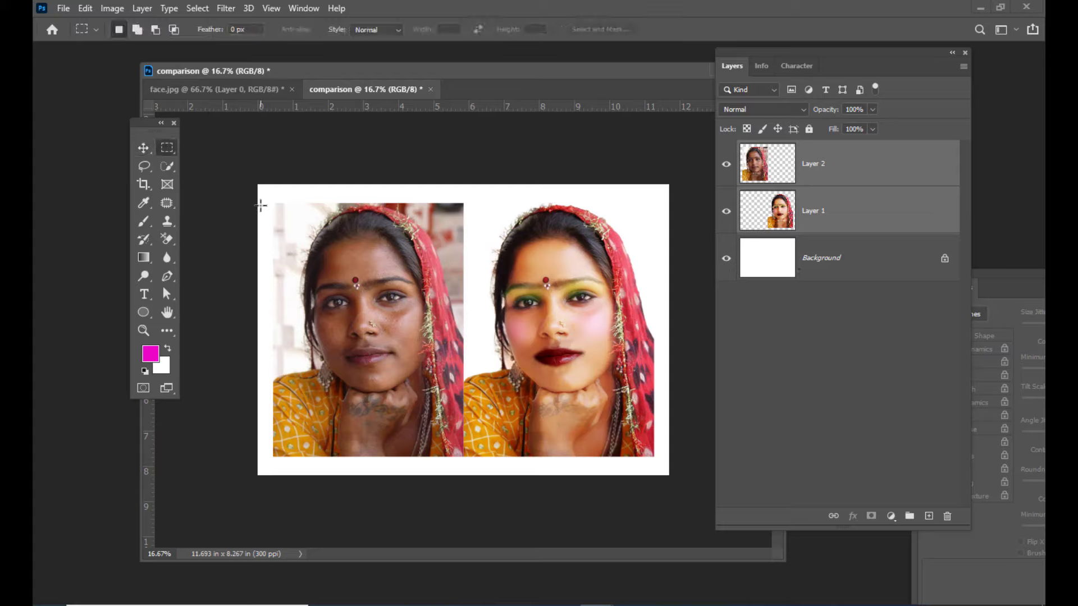
drag(261, 203, 604, 445)
drag(653, 466, 653, 458)
click(112, 8)
click(120, 153)
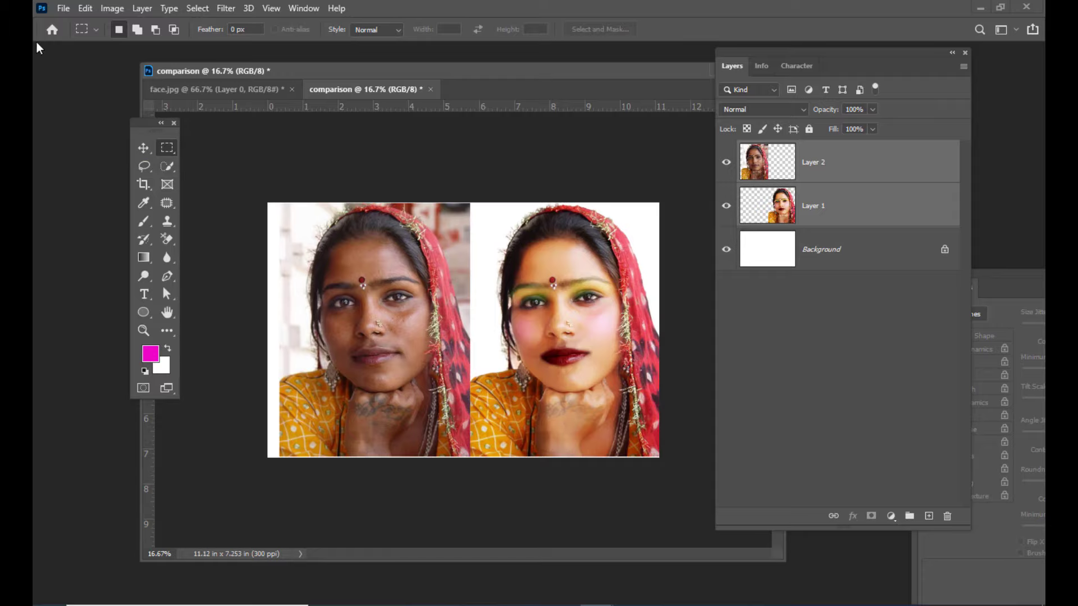
Save the document on the computer's Desktop as a JPEG named comparison, with maximum quality 12 and the Baseline ("Standard") format
click(63, 8)
click(78, 175)
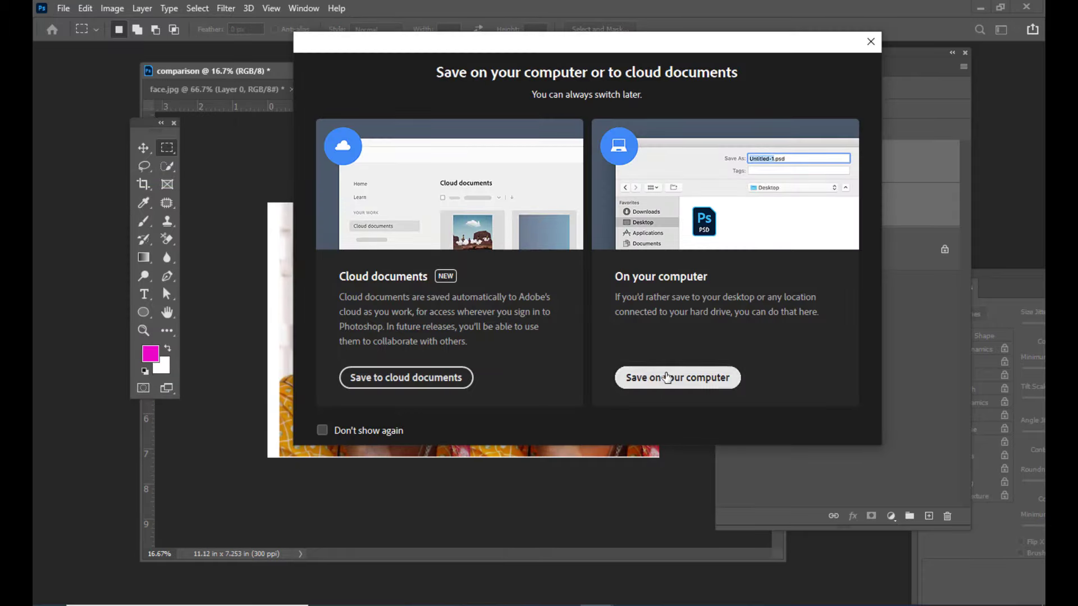
click(666, 378)
click(83, 112)
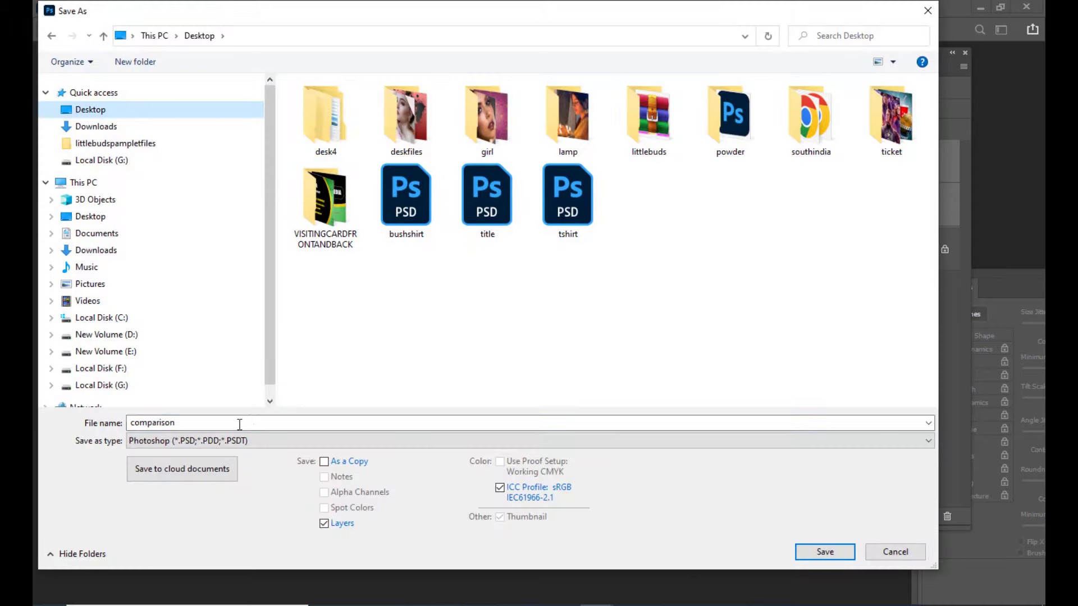
click(219, 441)
click(157, 300)
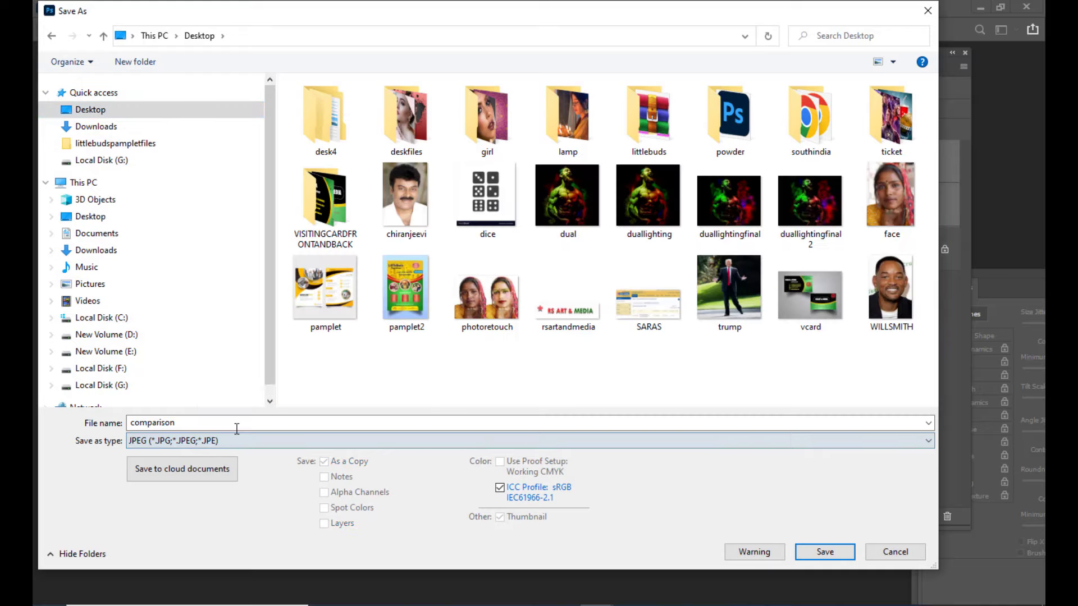
click(549, 423)
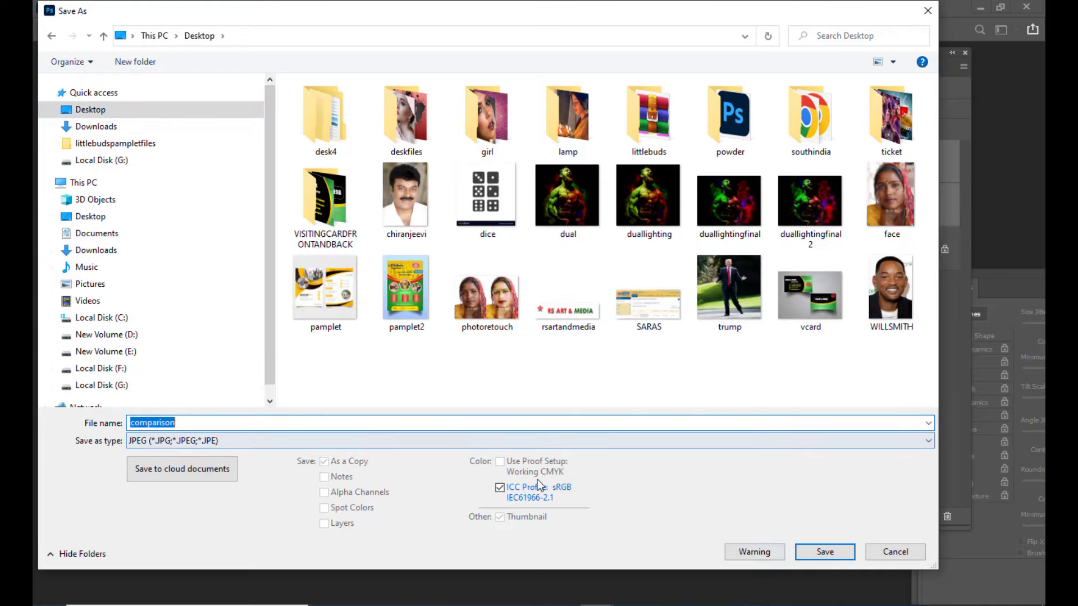
click(825, 552)
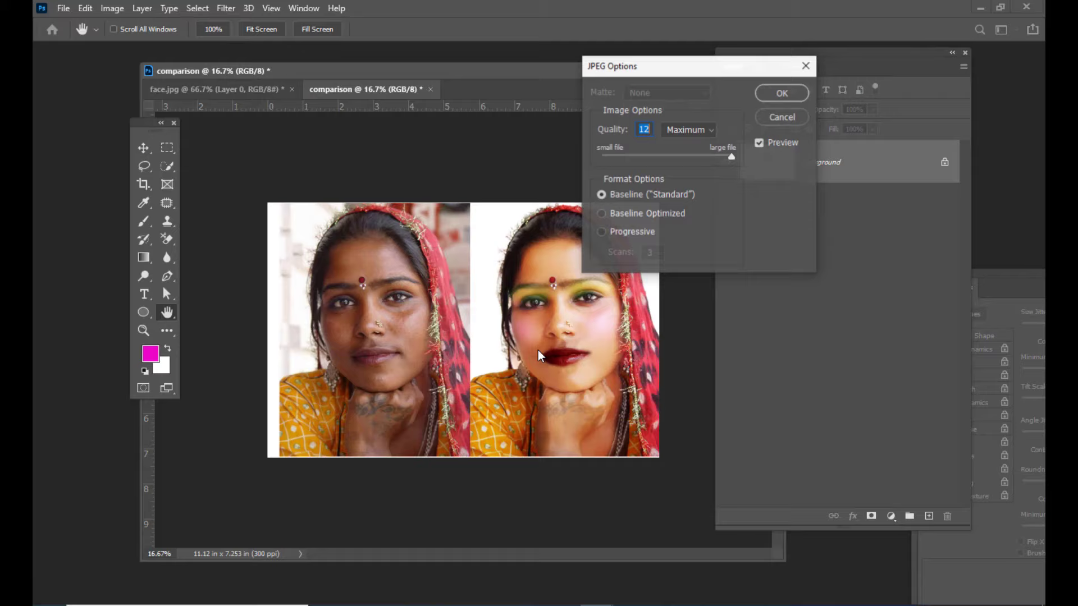
click(758, 92)
Minimize Photoshop and open the saved comparison image from the desktop in Photos to view it
click(981, 9)
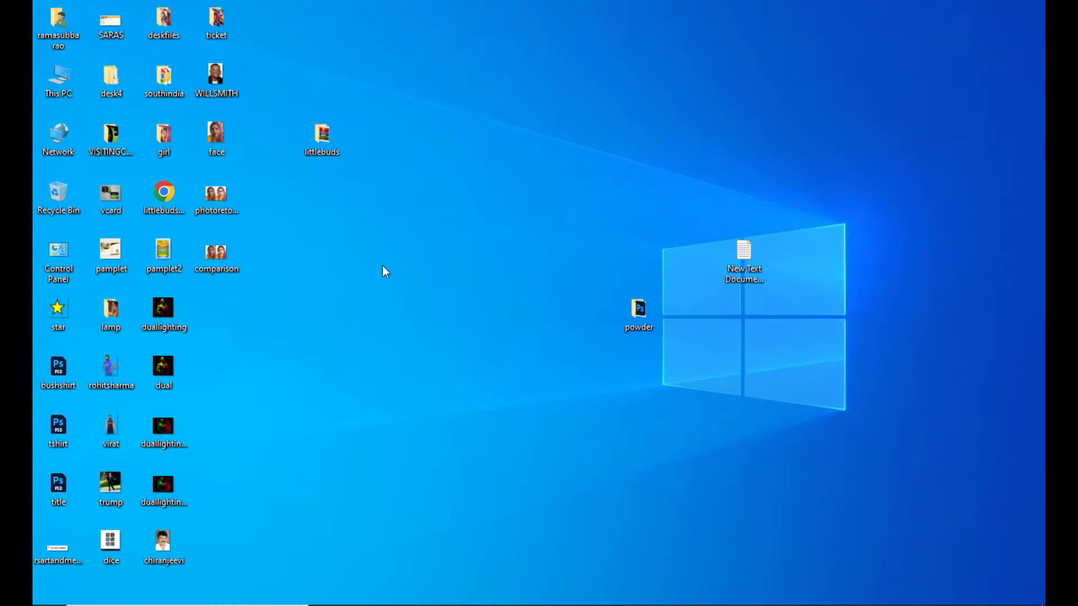
double_click(218, 256)
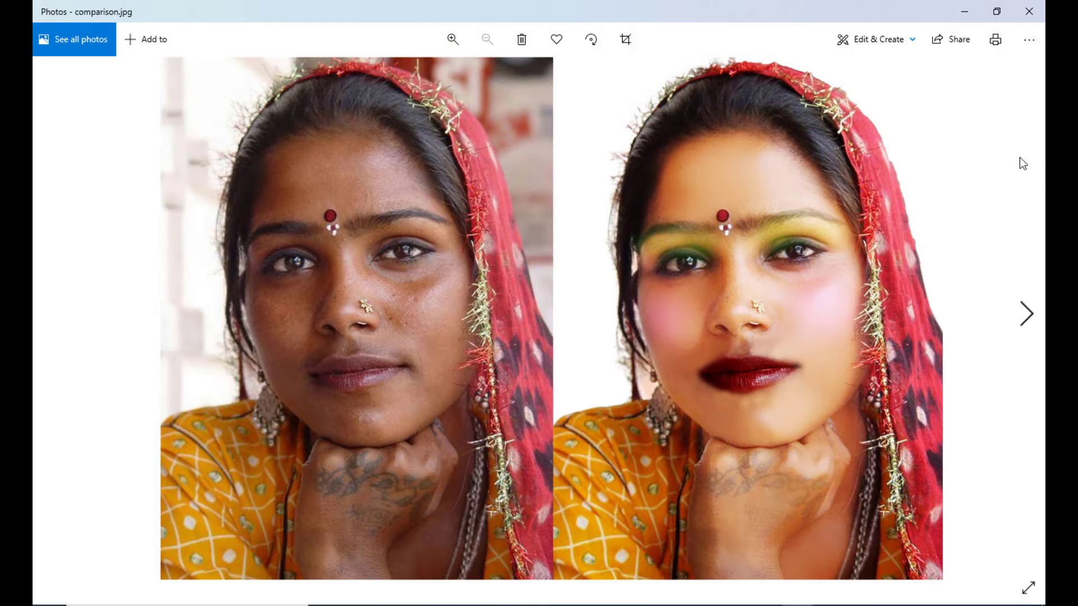